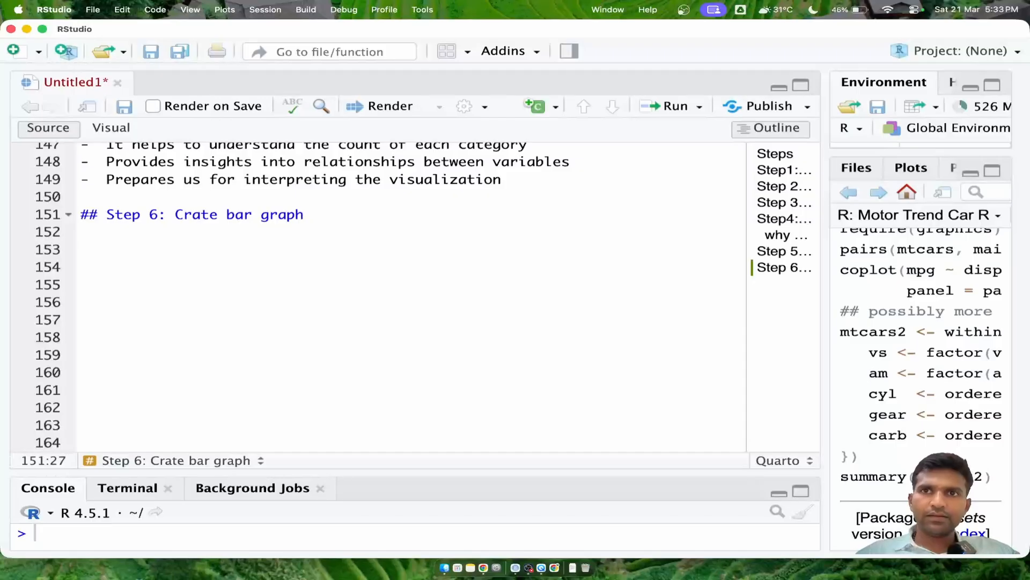
# Below the Step 6 heading, add the sentence "We perticularly crate gropued bar graph using ggplot2"
pyautogui.press('Return')
pyautogui.press('Return')
pyautogui.scroll(-5, 324, 224)
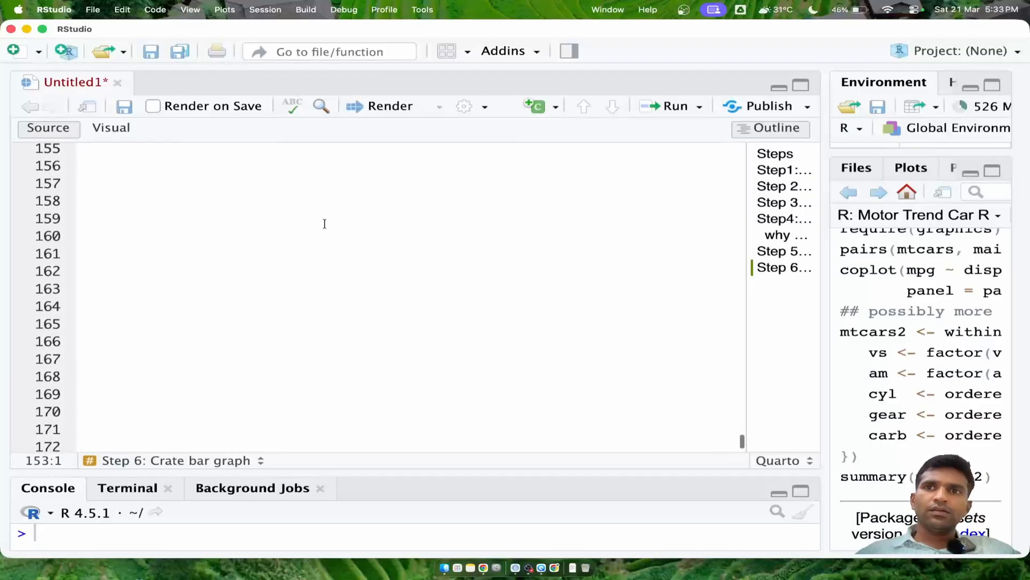
pyautogui.scroll(3, 324, 223)
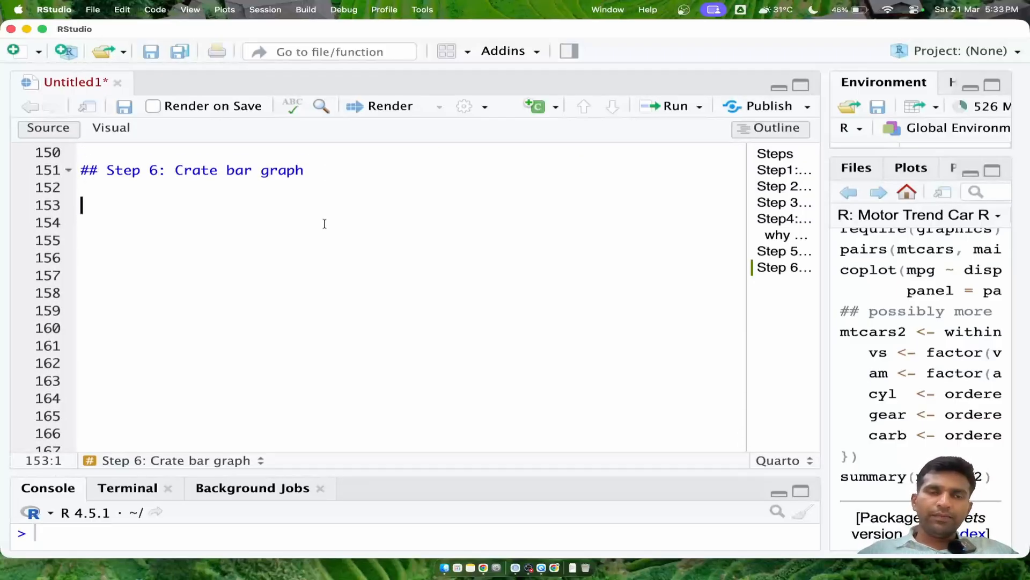
pyautogui.write('We pertic')
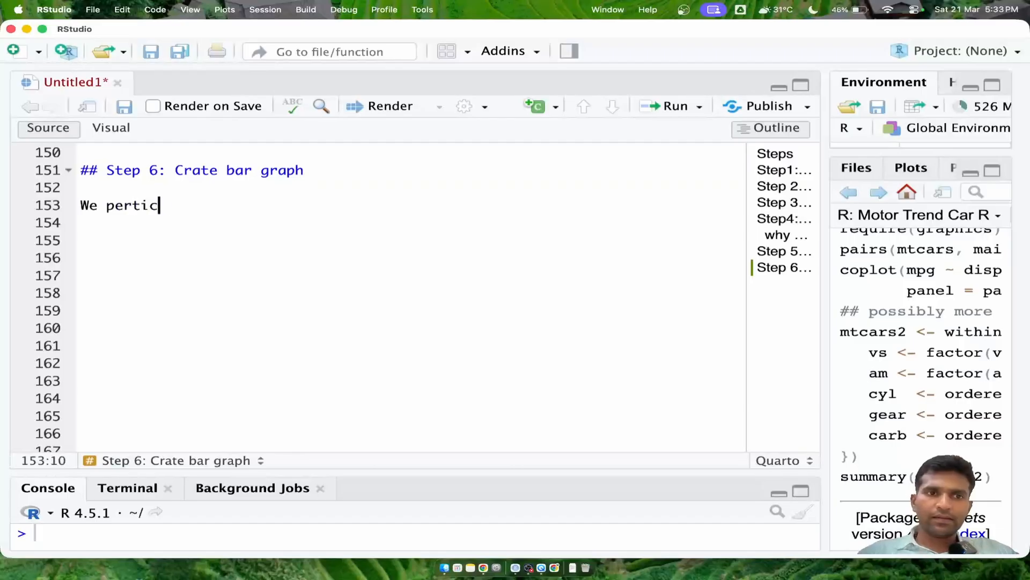
pyautogui.write('ularly')
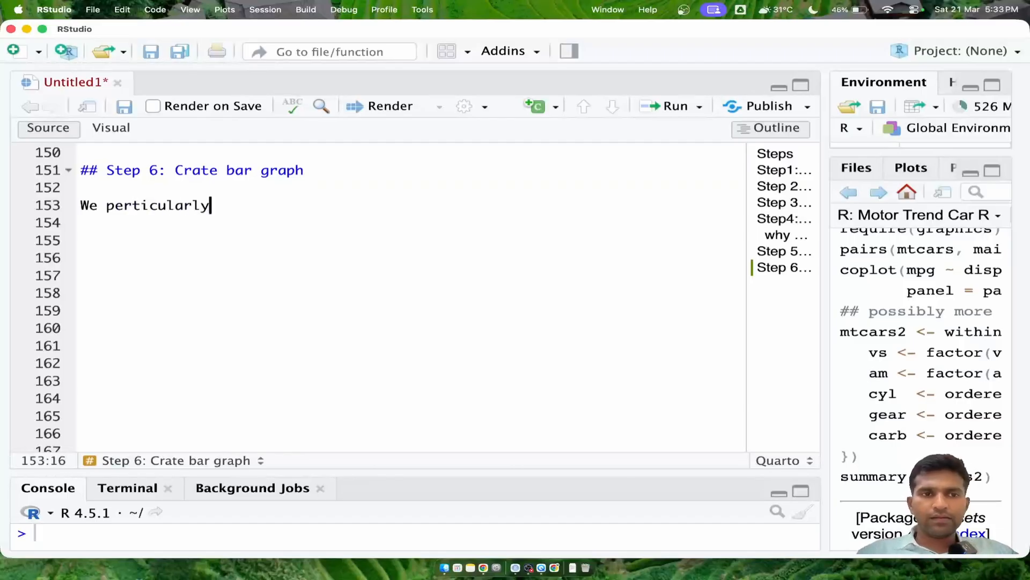
pyautogui.write(' crate g')
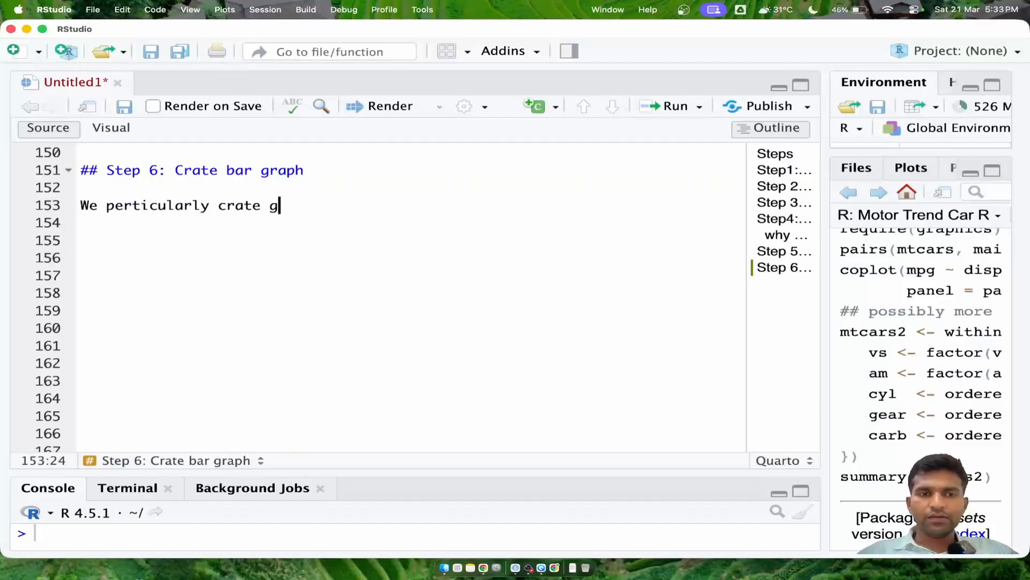
pyautogui.write('ropued bar gr')
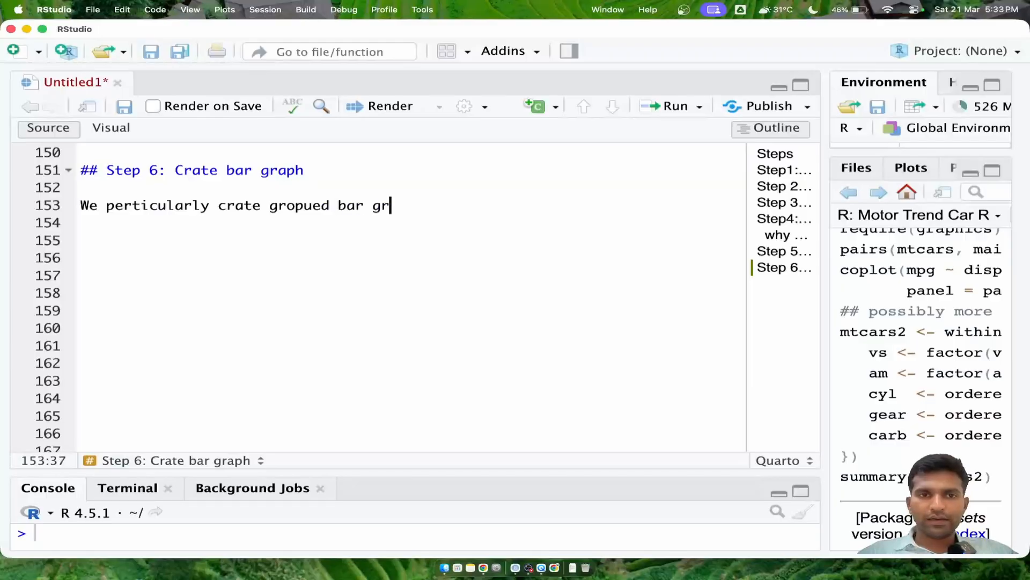
pyautogui.write('aph using ggplot2')
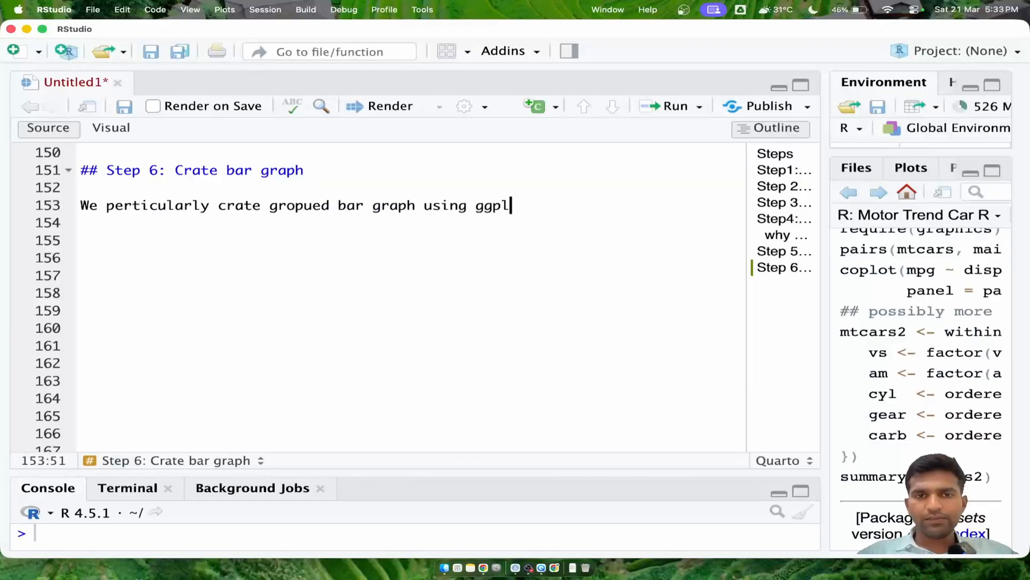
# Format the word ggplot2 at the end of the sentence as inline code with backticks
pyautogui.press('Left')
pyautogui.press('Left')
pyautogui.press('Left')
pyautogui.press('Left')
pyautogui.press('Left')
pyautogui.press('Left')
pyautogui.press('Left')
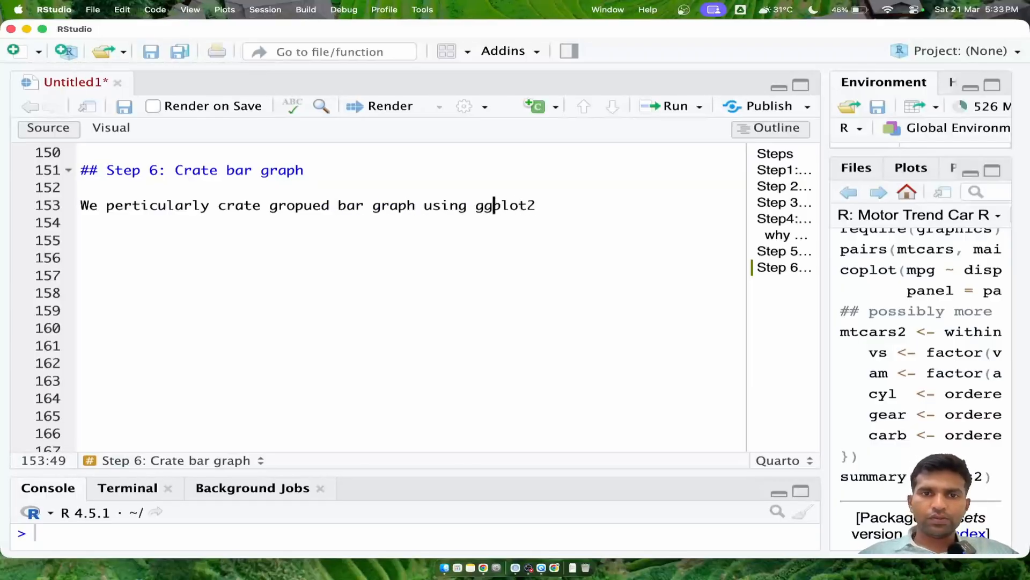
pyautogui.hotkey('shift', 'End')
pyautogui.write('`')
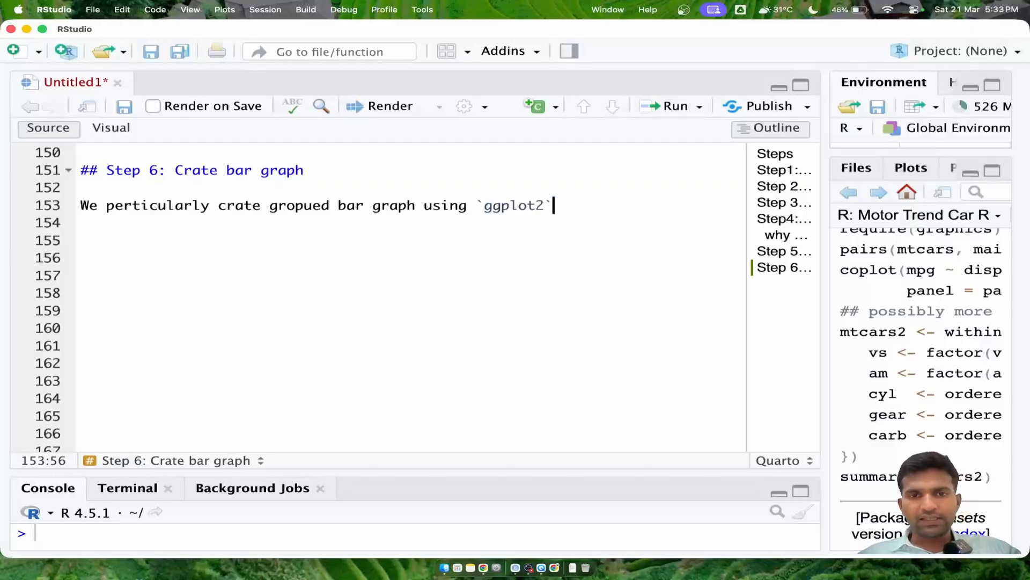
# Insert an R code chunk below the sentence and start it with ggplot(data, aes(x=))
pyautogui.press('Return')
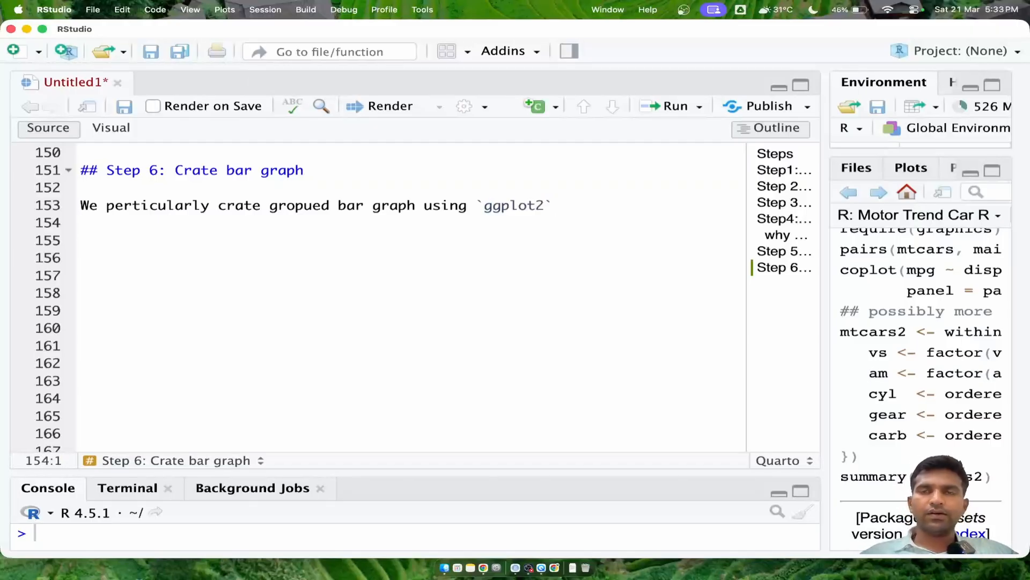
pyautogui.press('Return')
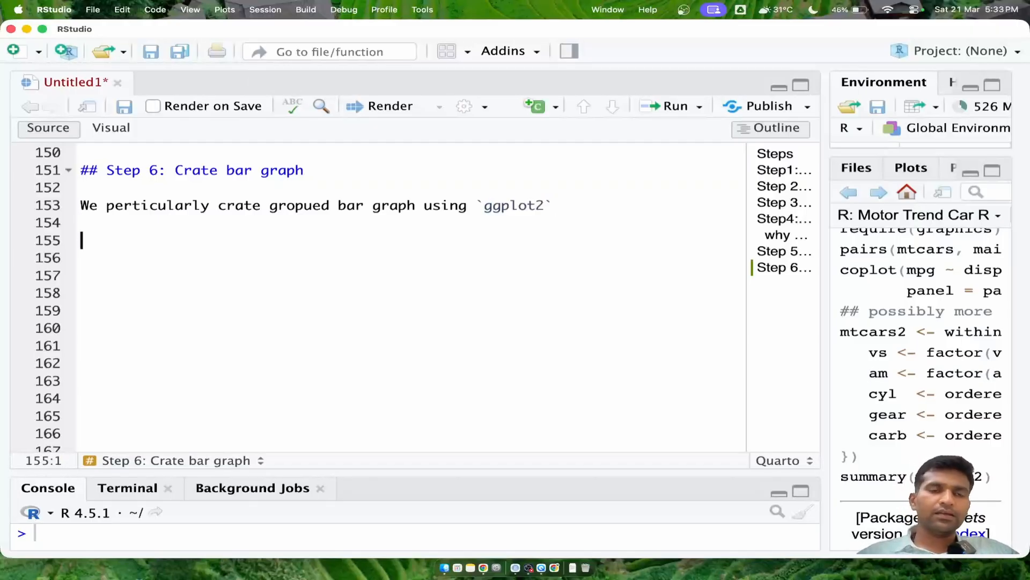
pyautogui.press('super+alt+i')
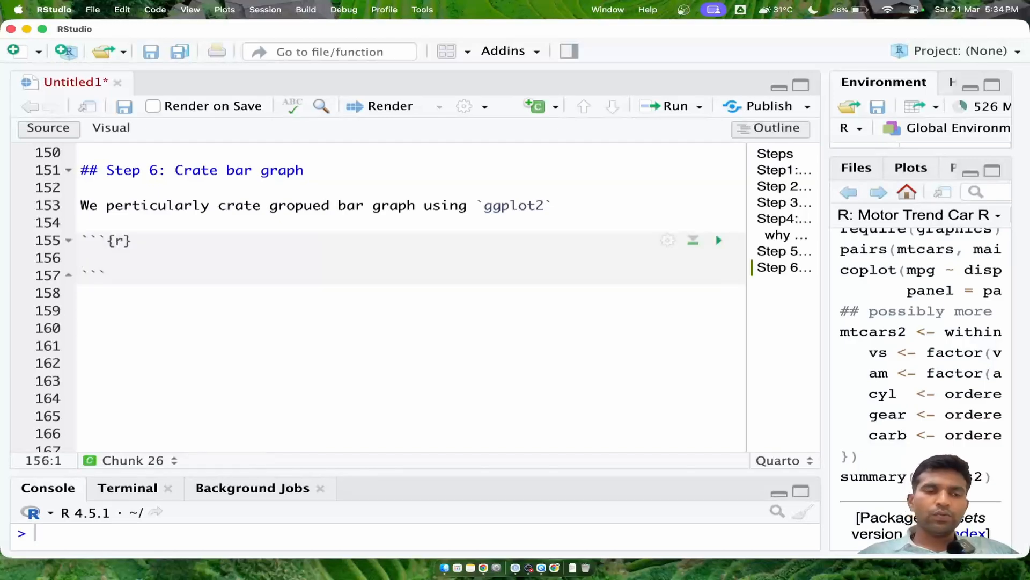
pyautogui.write('ggp')
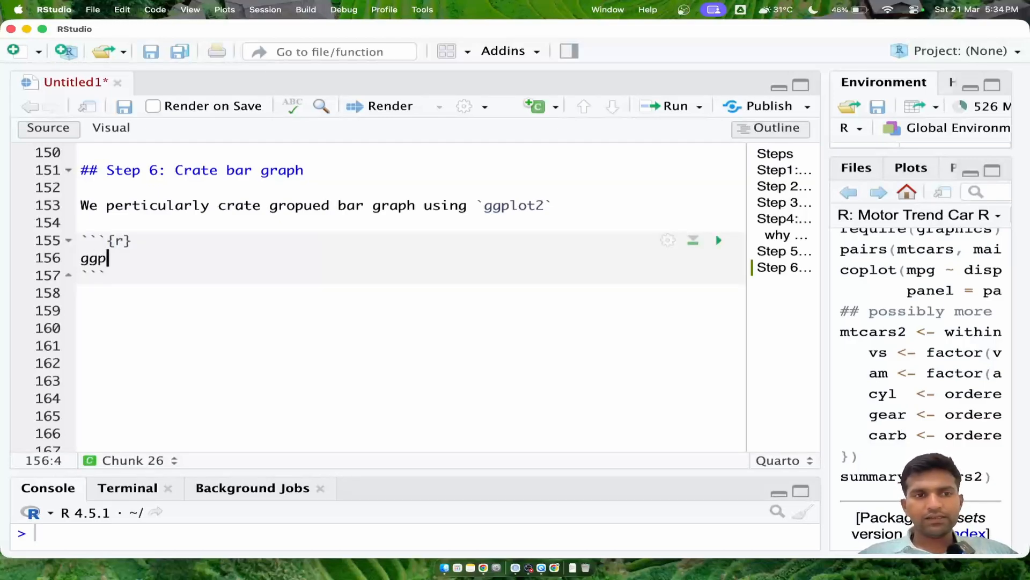
pyautogui.write('lot(')
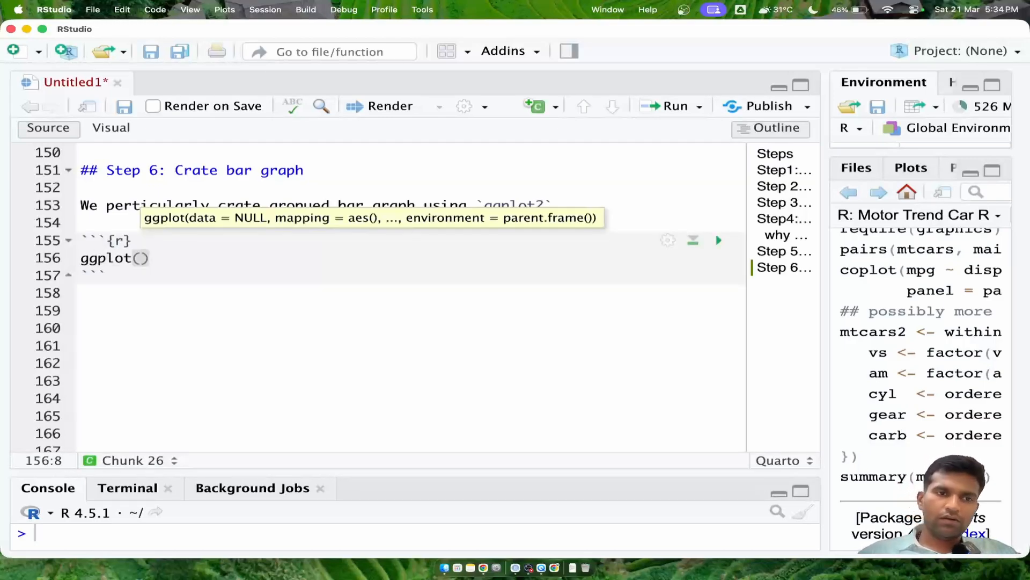
pyautogui.write('data, a')
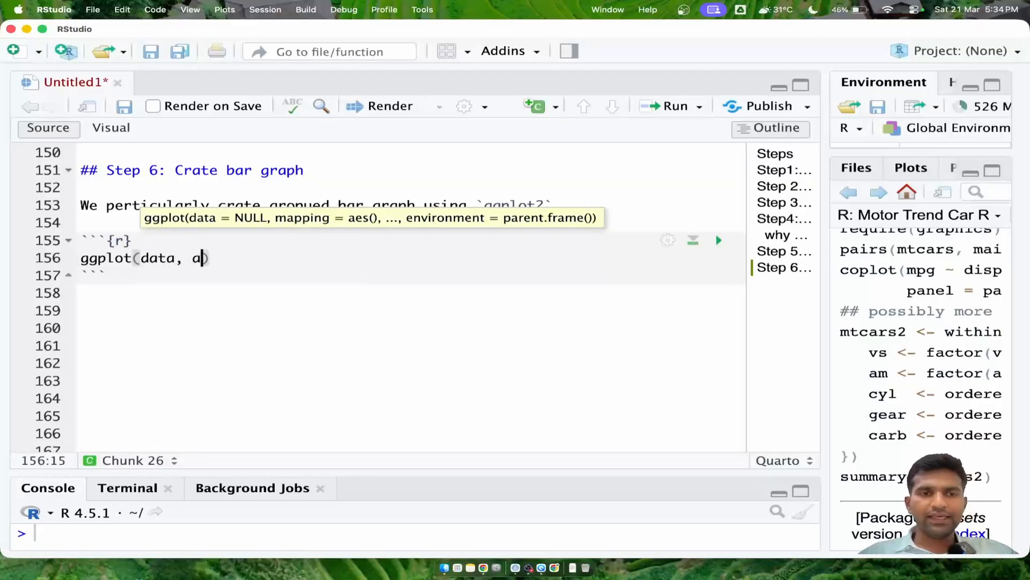
pyautogui.write('es(')
pyautogui.write('sx-')
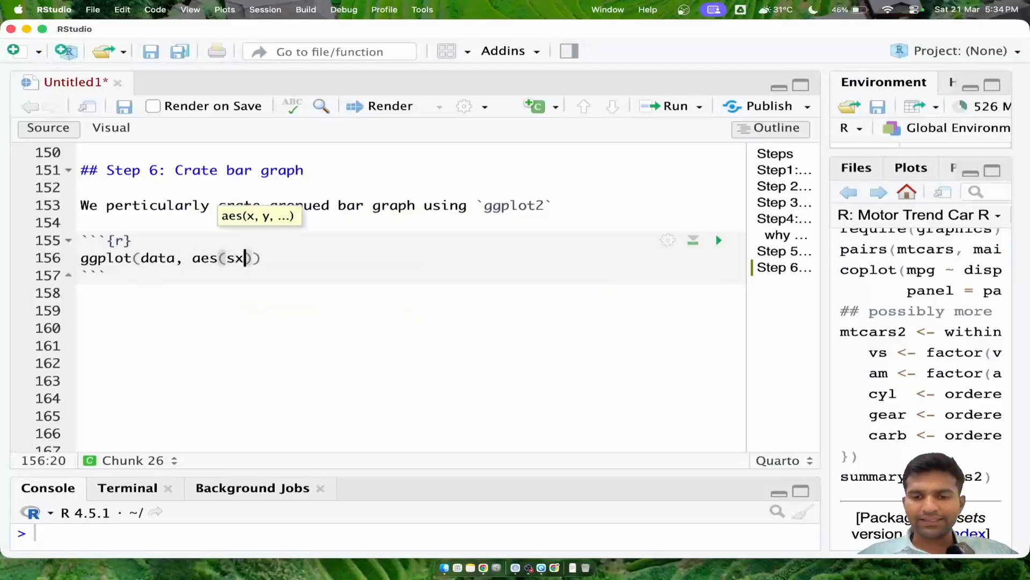
pyautogui.press('BackSpace')
pyautogui.press('BackSpace')
pyautogui.press('BackSpace')
pyautogui.write('x=')
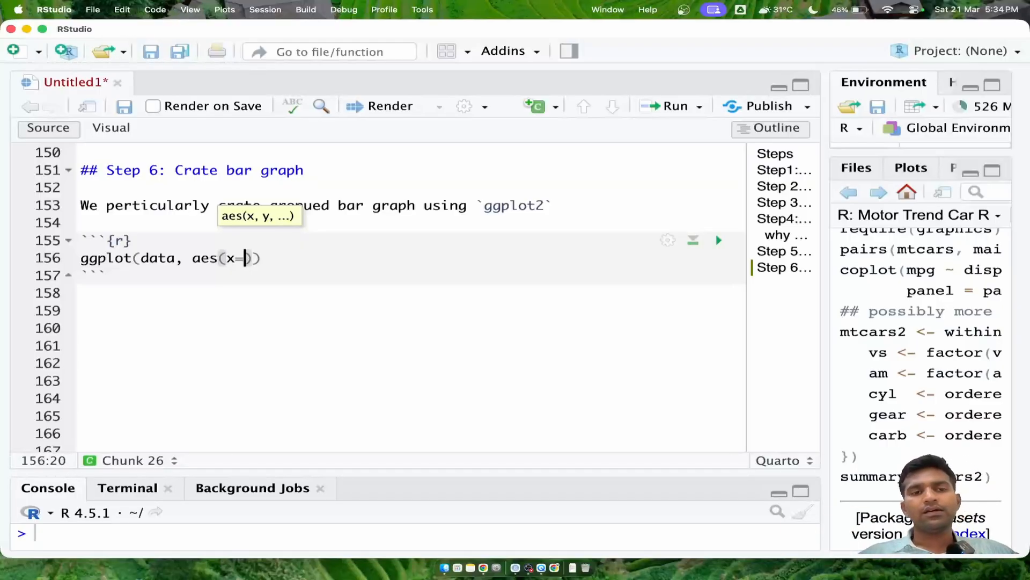
# Complete the aesthetic mapping of the ggplot call as x=cyl, fill=gear
pyautogui.write('gear')
pyautogui.press('BackSpace')
pyautogui.press('BackSpace')
pyautogui.press('BackSpace')
pyautogui.press('BackSpace')
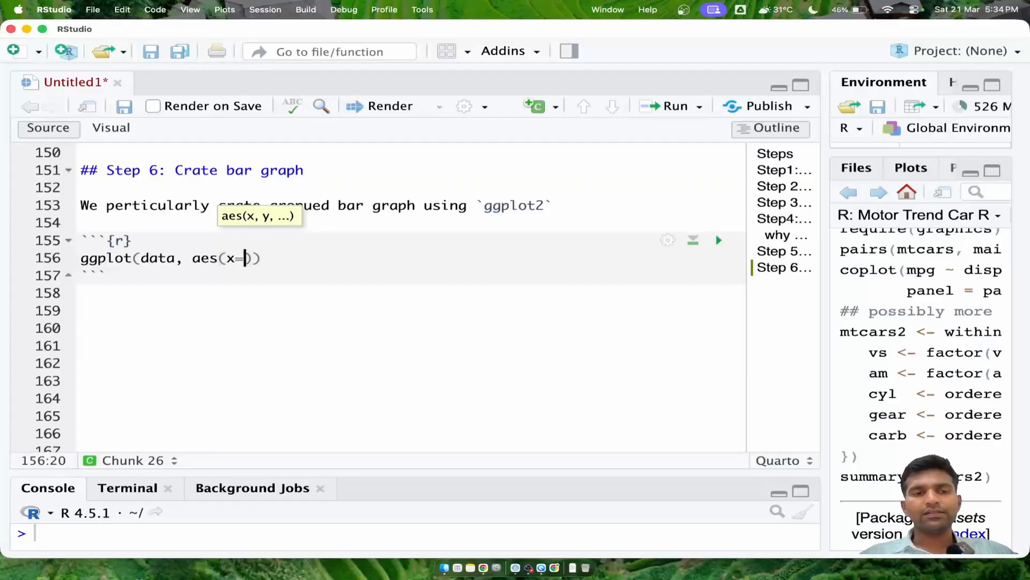
pyautogui.write('cyl')
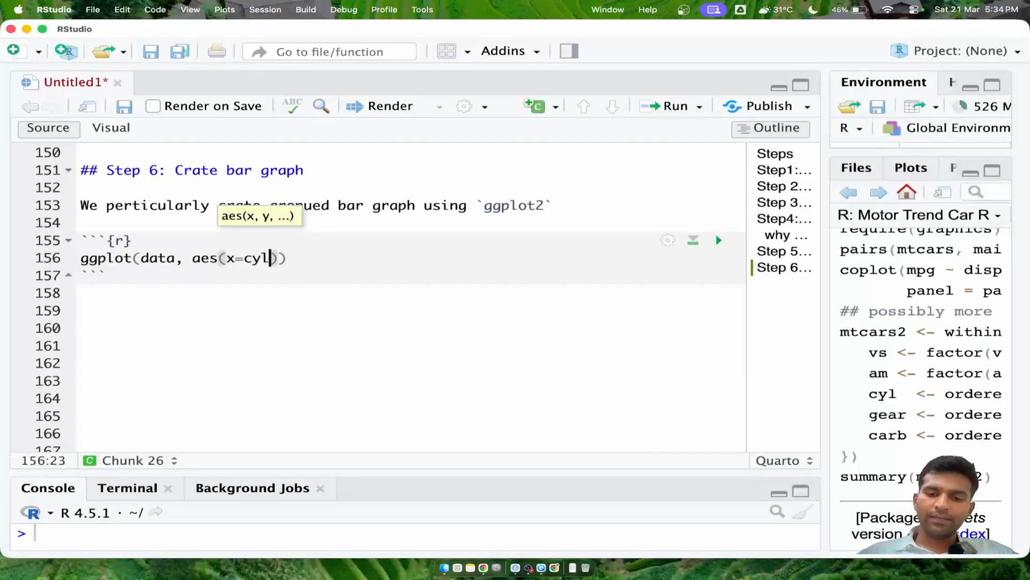
pyautogui.write(', fill=')
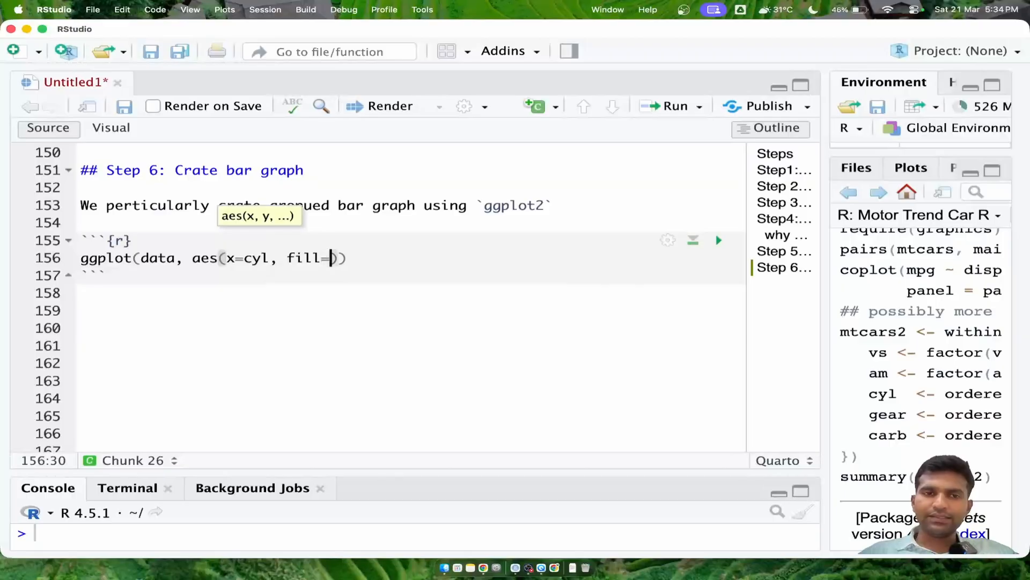
pyautogui.write('gear)')
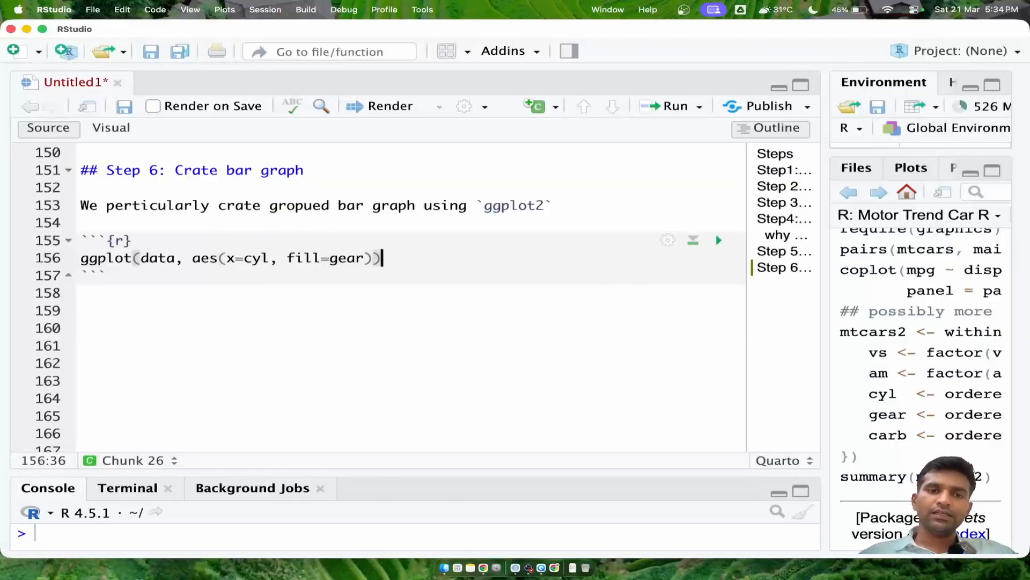
# Run the ggplot chunk and review its output alongside the aesthetic mappings in the code
pyautogui.click(356, 329)
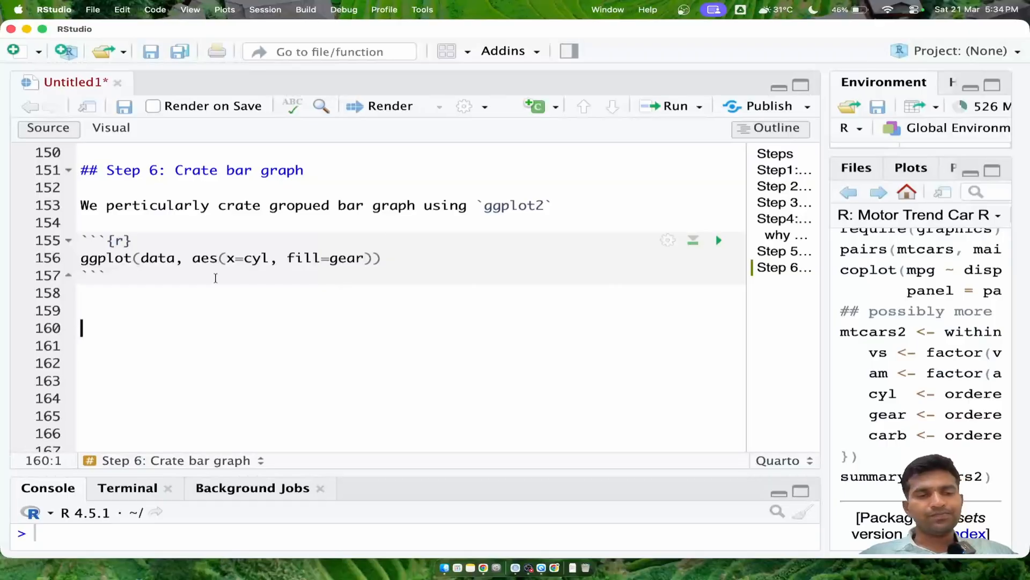
pyautogui.scroll(-3, 648, 279)
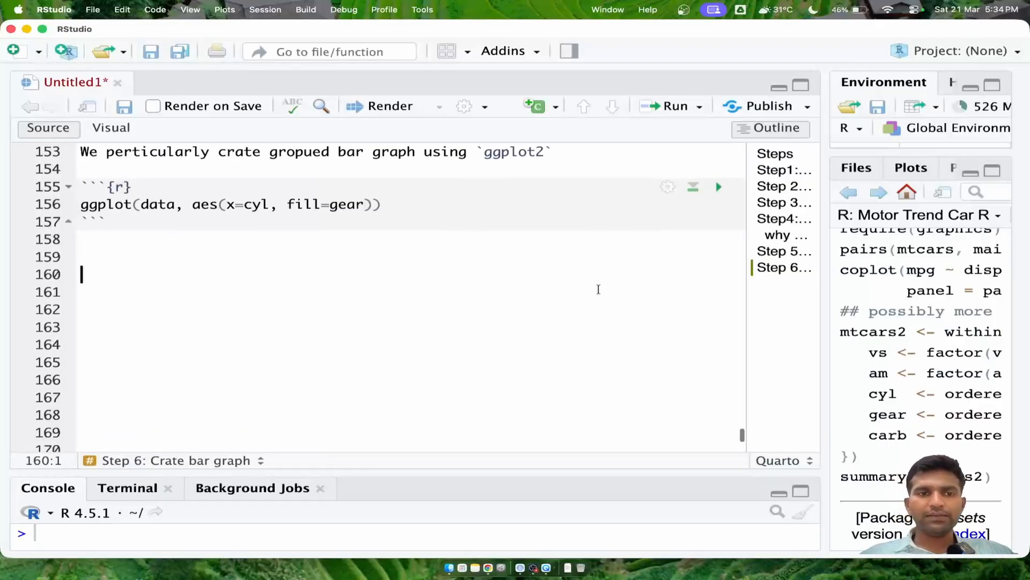
pyautogui.click(718, 160)
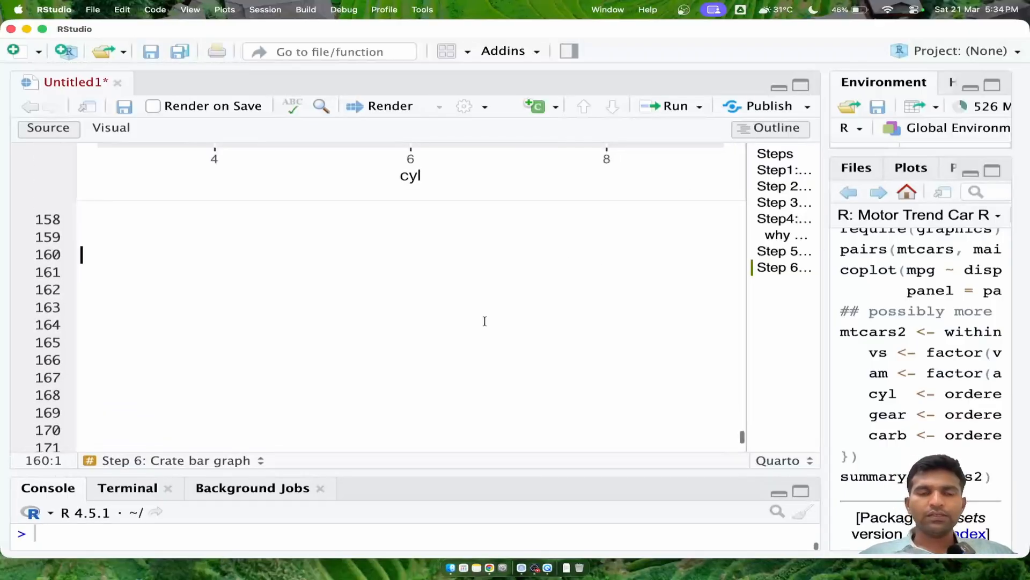
pyautogui.scroll(5, 485, 321)
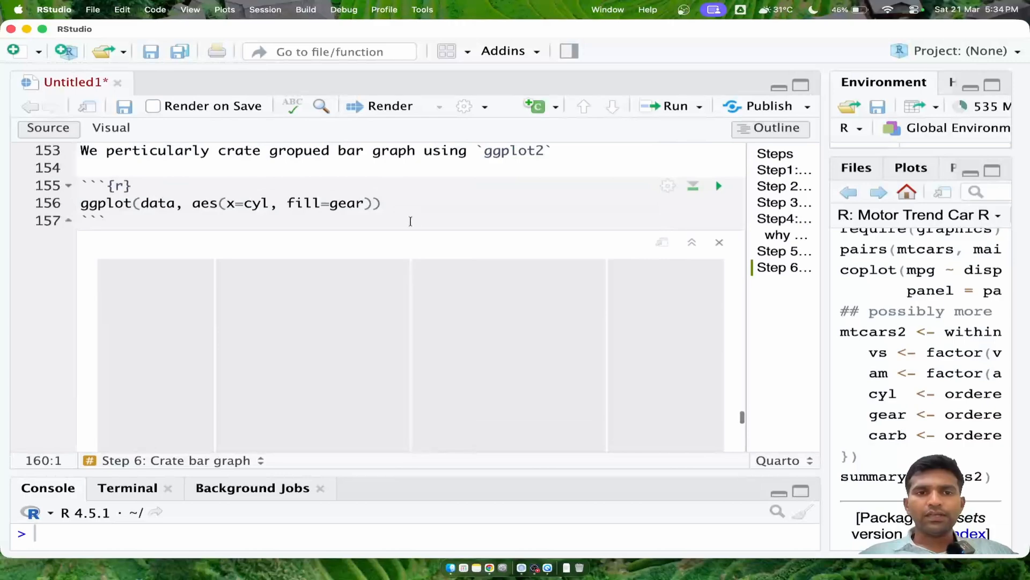
pyautogui.click(382, 203)
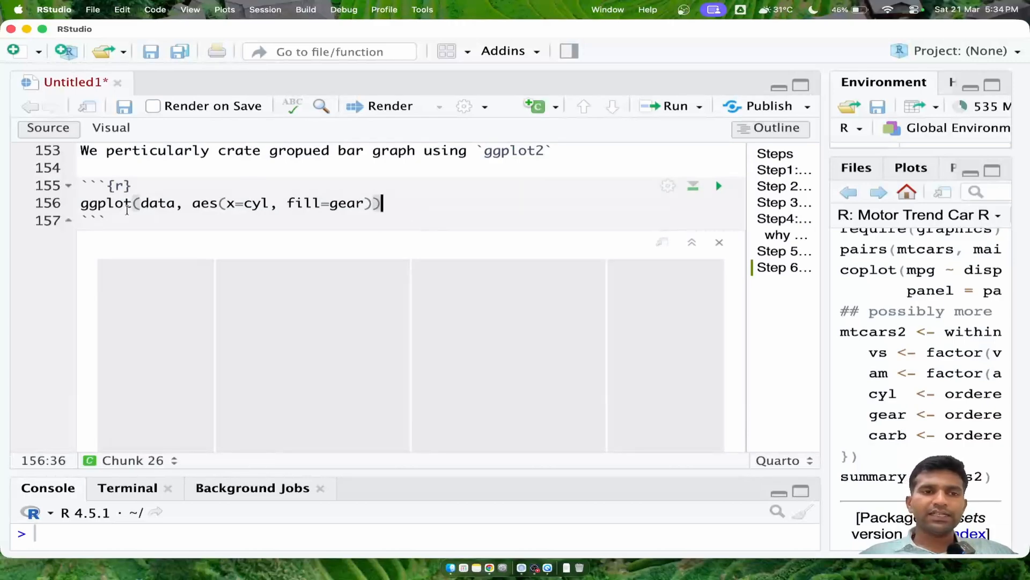
pyautogui.moveTo(223, 205); pyautogui.dragTo(380, 203)
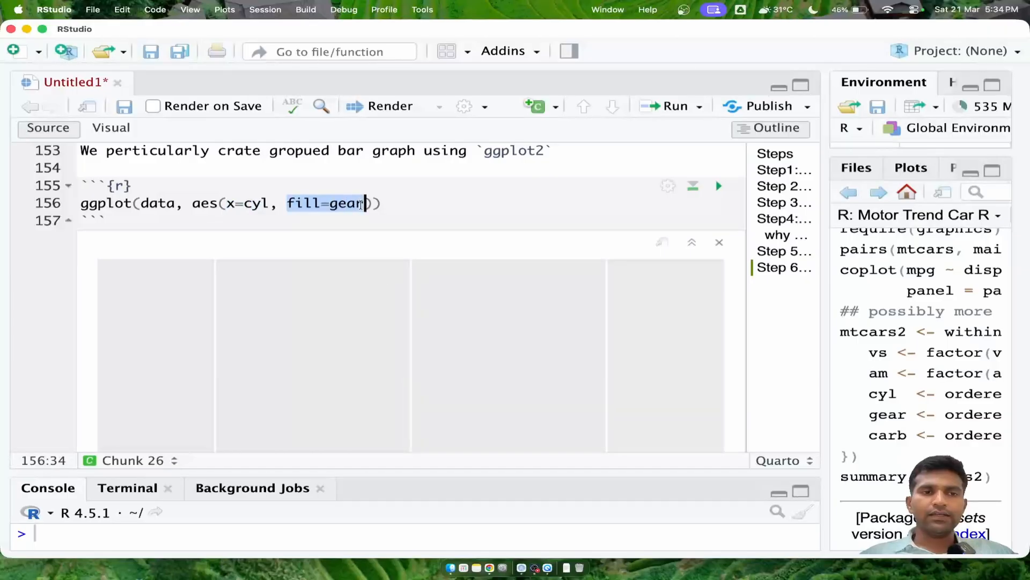
# Insert a new R code chunk at line 160, below the plot output
pyautogui.scroll(-5, 382, 298)
pyautogui.scroll(-3, 382, 298)
pyautogui.click(140, 250)
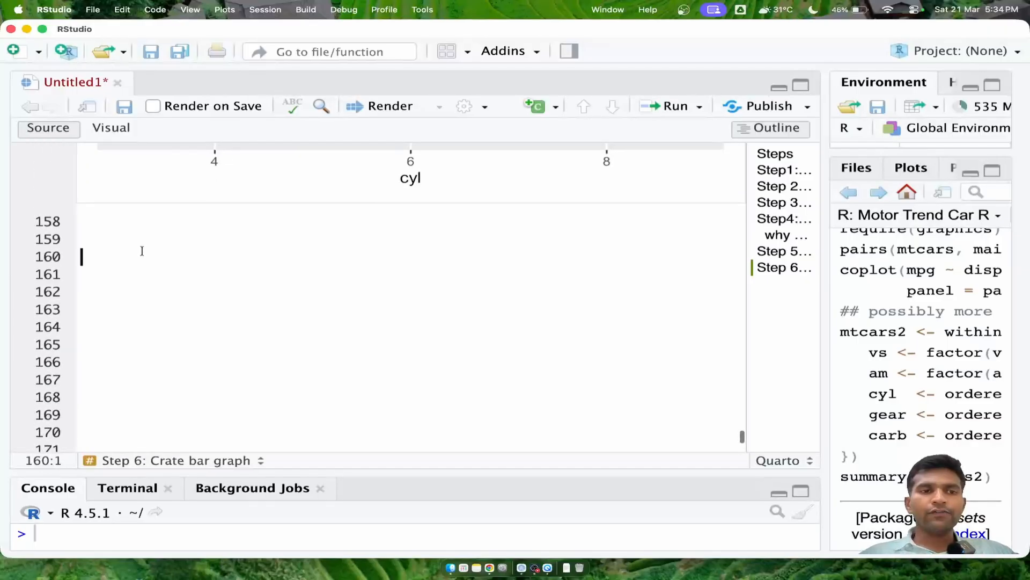
pyautogui.press('super+alt+i')
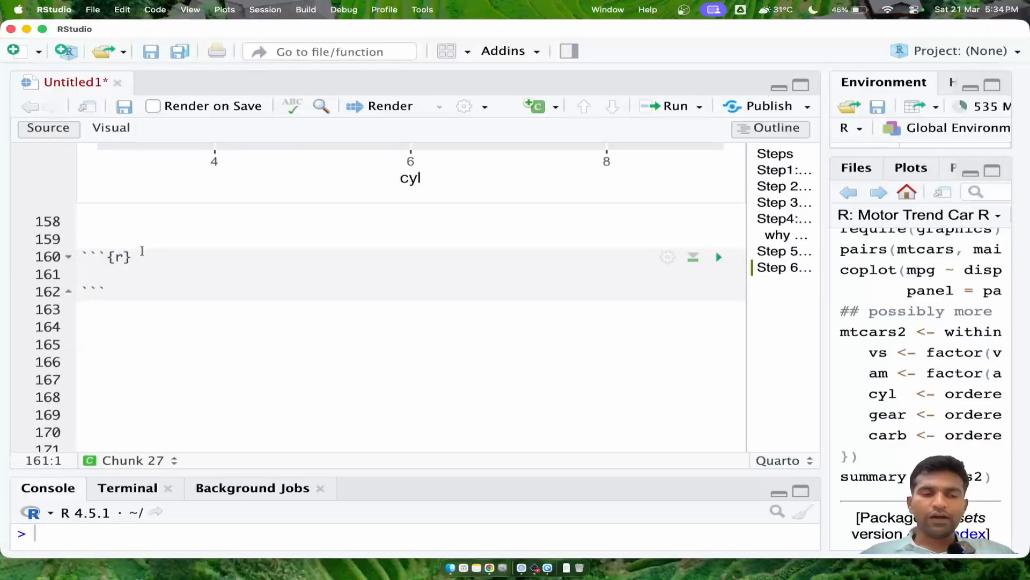
# Copy the line ggplot(data, aes(x=cyl, fill=gear)) from the previous chunk into the new chunk
pyautogui.scroll(1, 351, 212)
pyautogui.scroll(6, 351, 211)
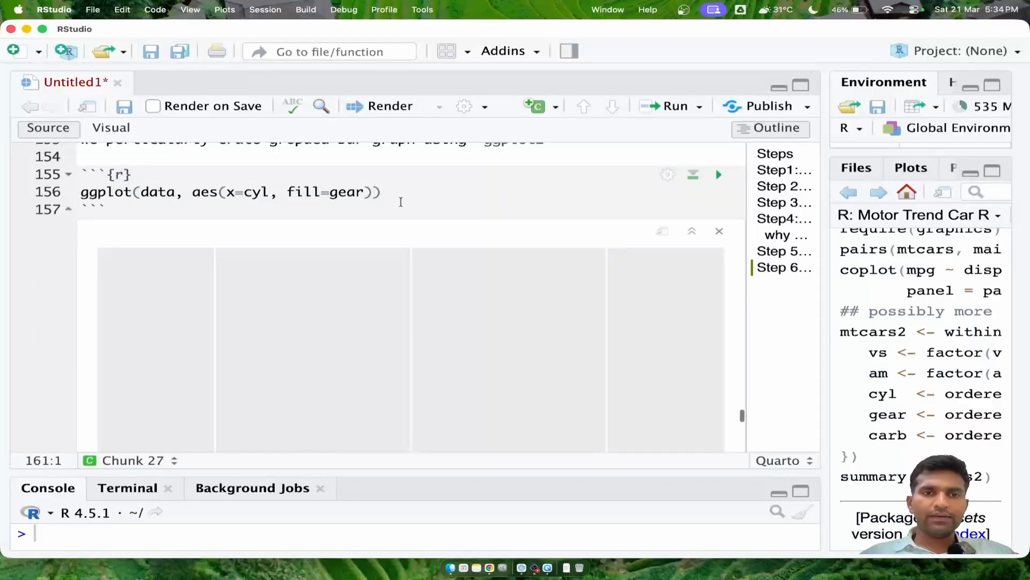
pyautogui.click(402, 194)
pyautogui.hotkey('shift', 'Home')
pyautogui.press('super+c')
pyautogui.scroll(-5, 416, 306)
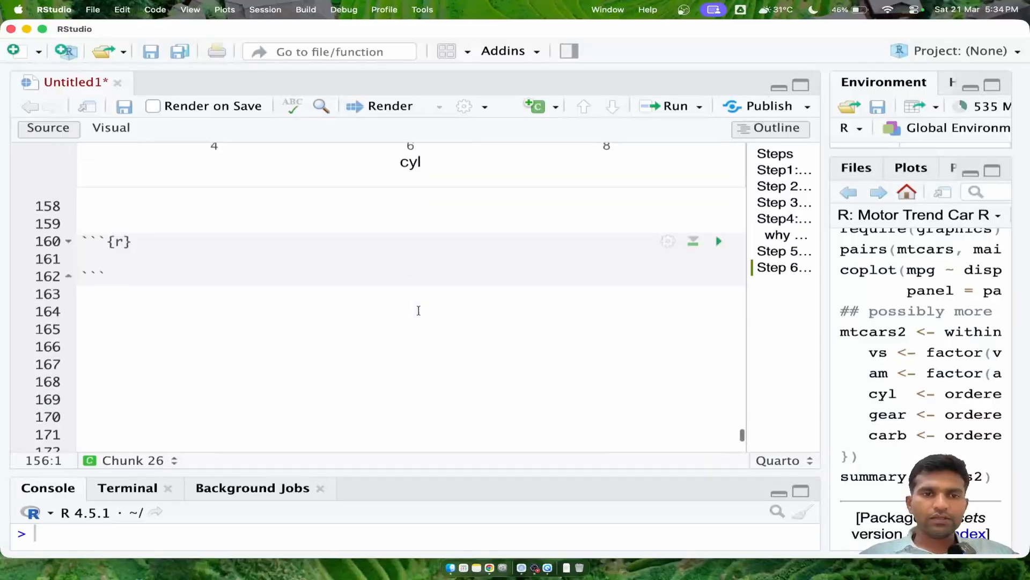
pyautogui.click(109, 207)
pyautogui.press('super+v')
# Add a bar layer to the copied ggplot line in the line 160 chunk by appending + geom_bar()
pyautogui.write('+')
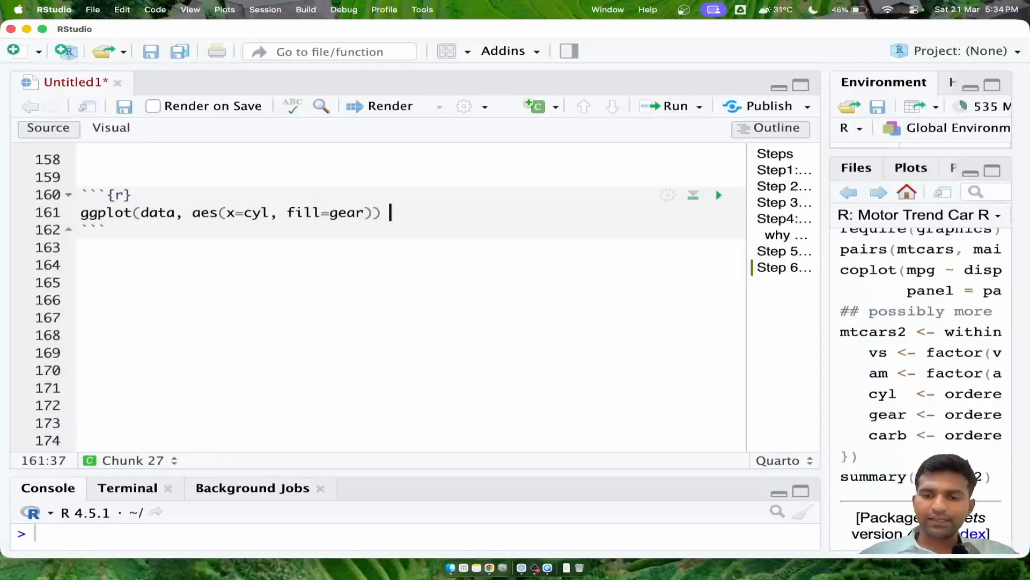
pyautogui.press('BackSpace')
pyautogui.write('+ ')
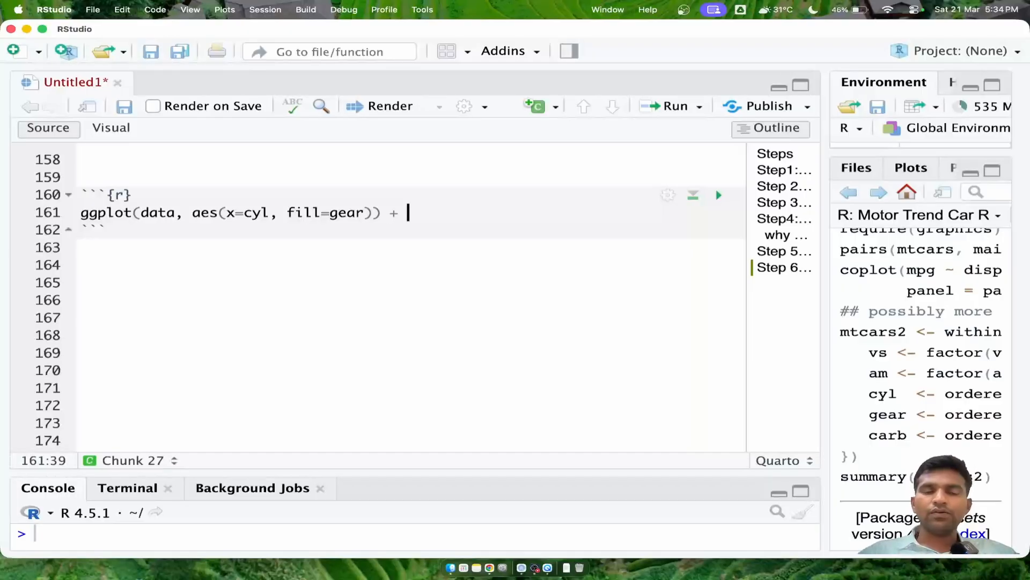
pyautogui.write('geom_bar')
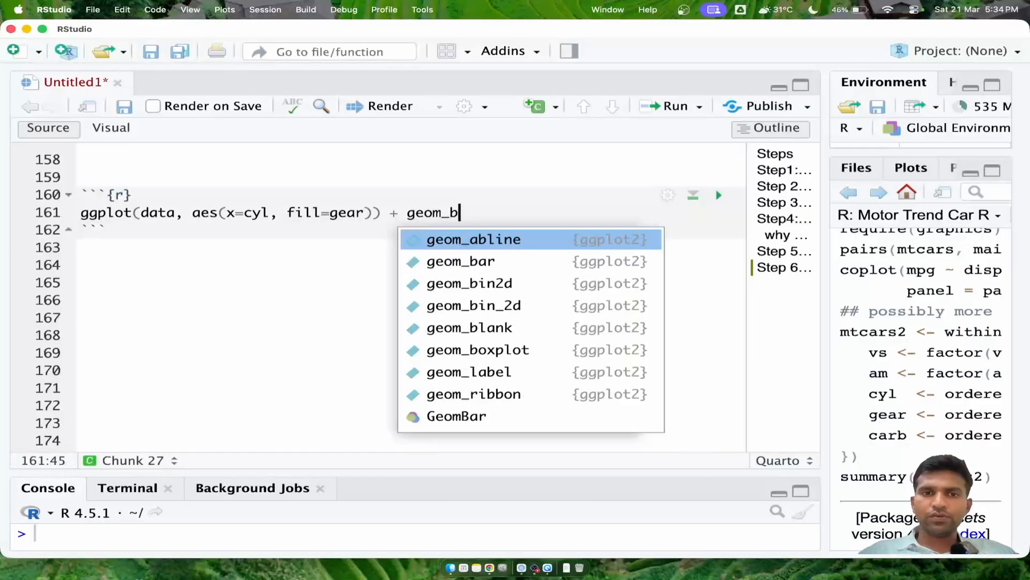
pyautogui.press('BackSpace')
pyautogui.press('BackSpace')
pyautogui.press('BackSpace')
pyautogui.write('ba')
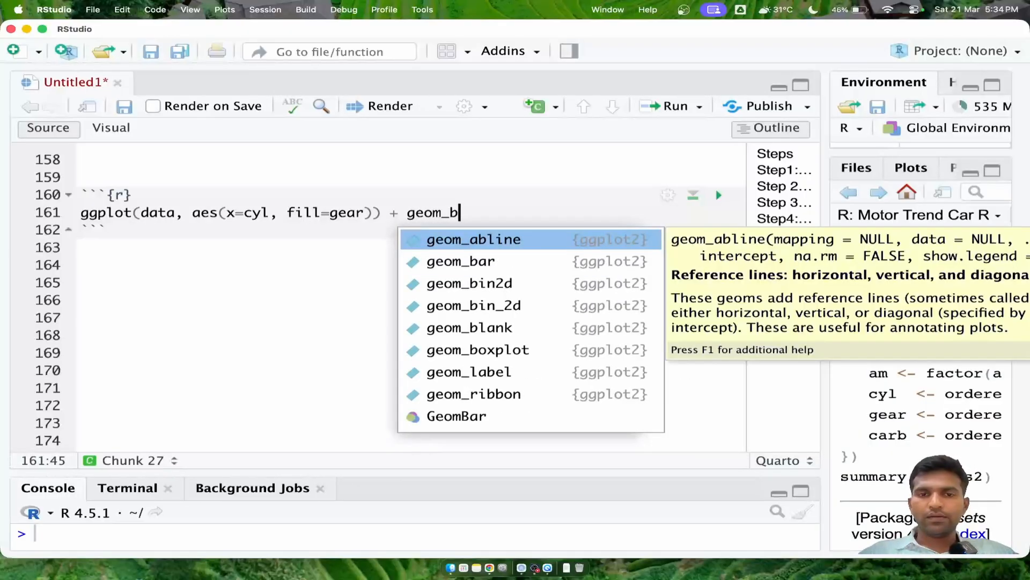
pyautogui.write('r(')
pyautogui.press('BackSpace')
pyautogui.press('BackSpace')
pyautogui.press('BackSpace')
pyautogui.press('BackSpace')
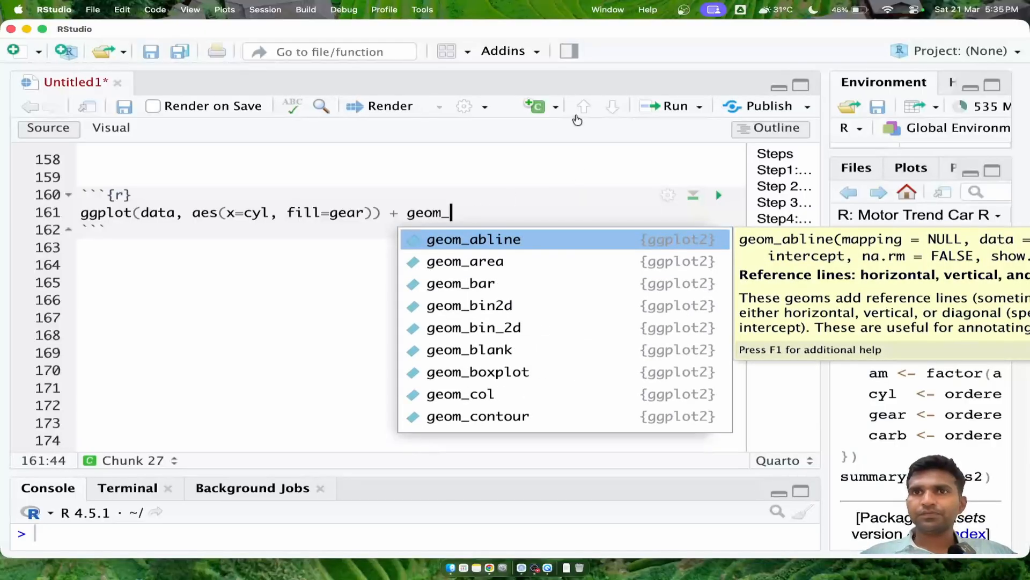
pyautogui.write('bar(')
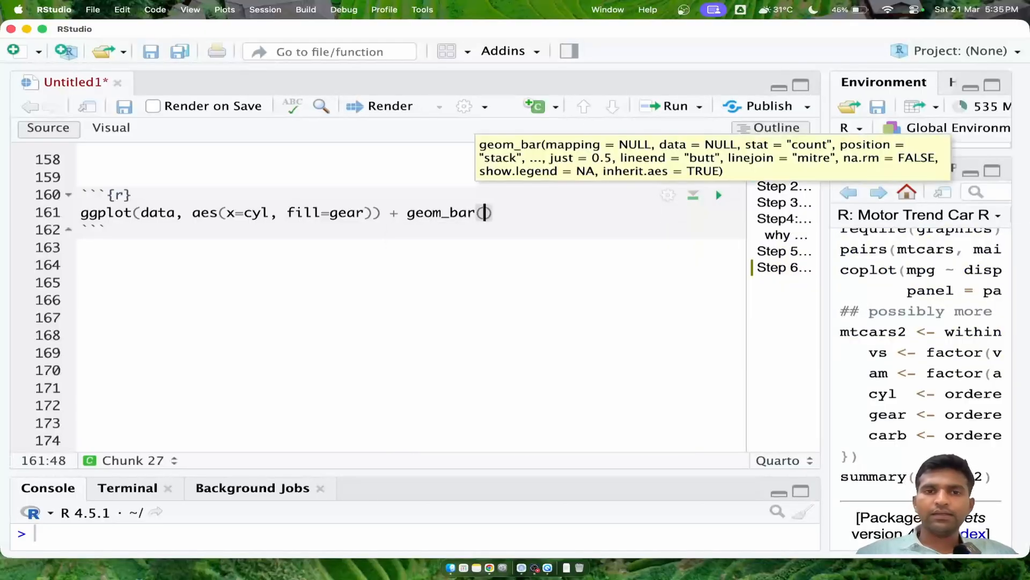
pyautogui.click(593, 352)
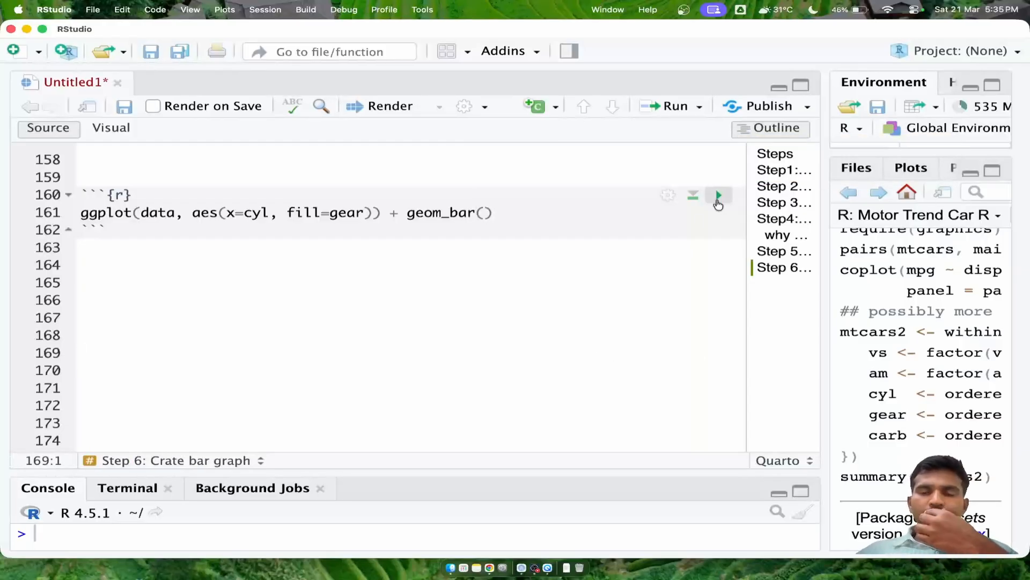
# Run the chunk containing geom_bar() and examine the bar graph of cyl filled by gear
pyautogui.click(718, 195)
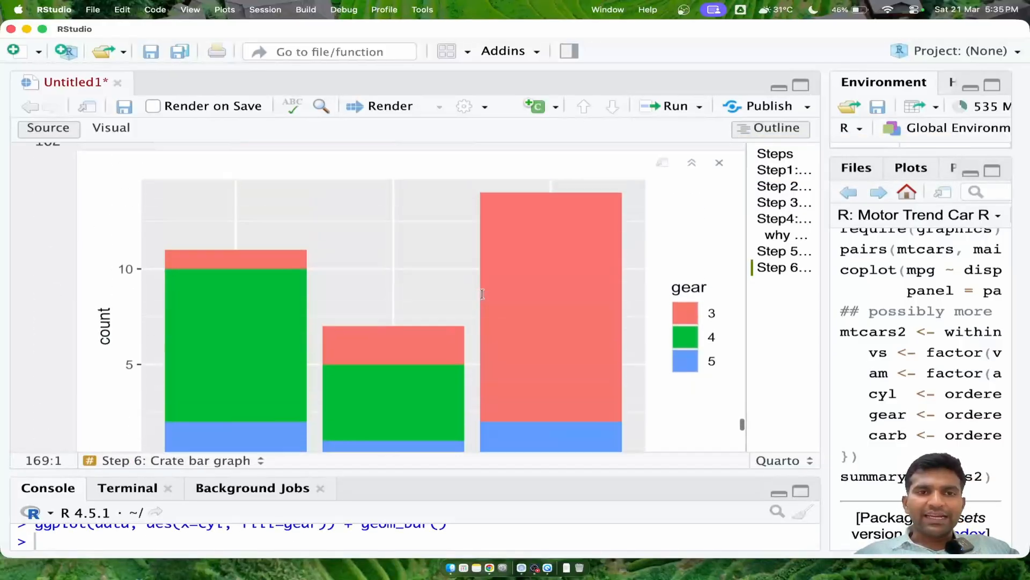
pyautogui.scroll(-4, 370, 317)
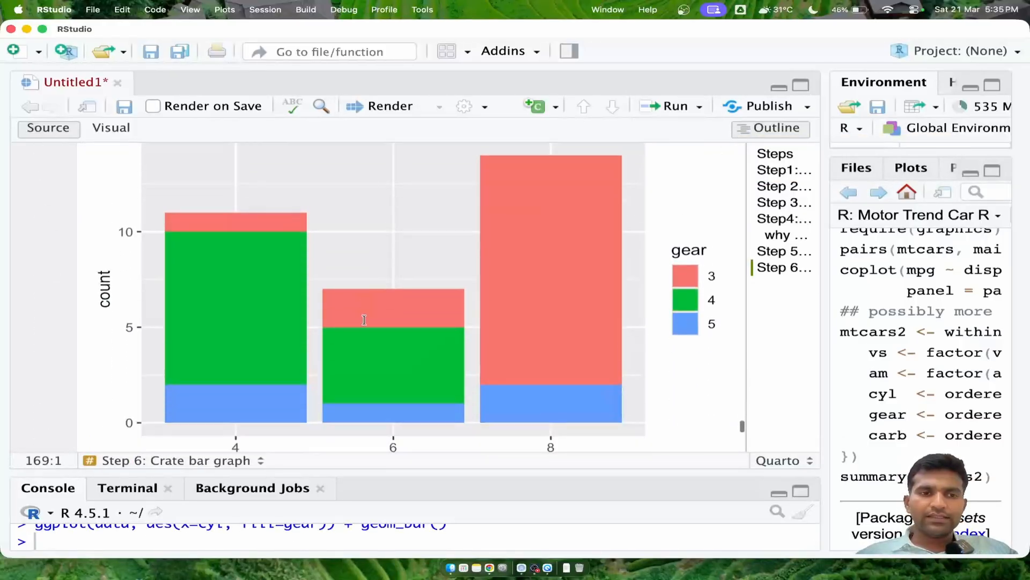
pyautogui.scroll(-3, 364, 320)
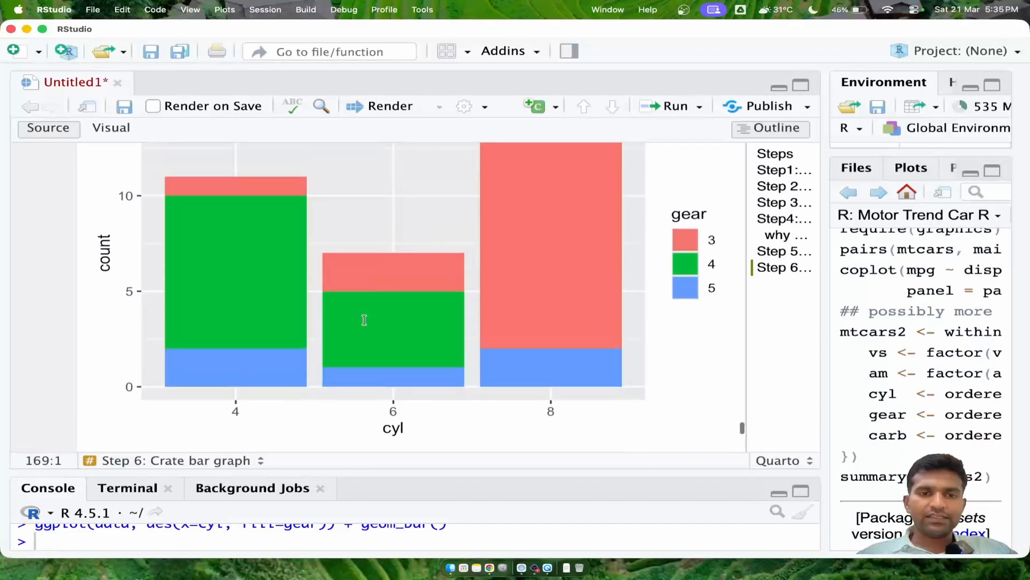
pyautogui.scroll(1, 398, 311)
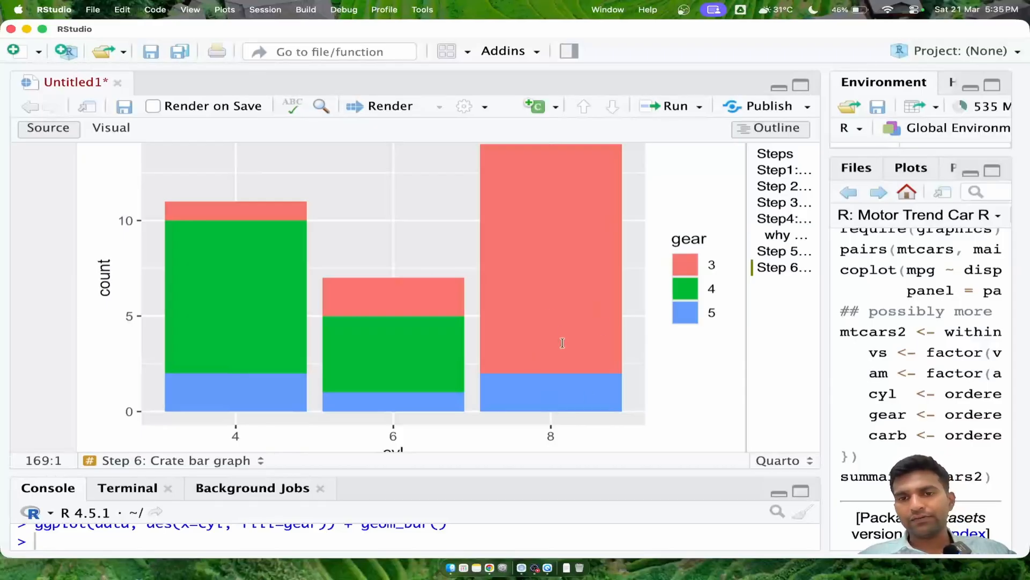
pyautogui.scroll(3, 595, 329)
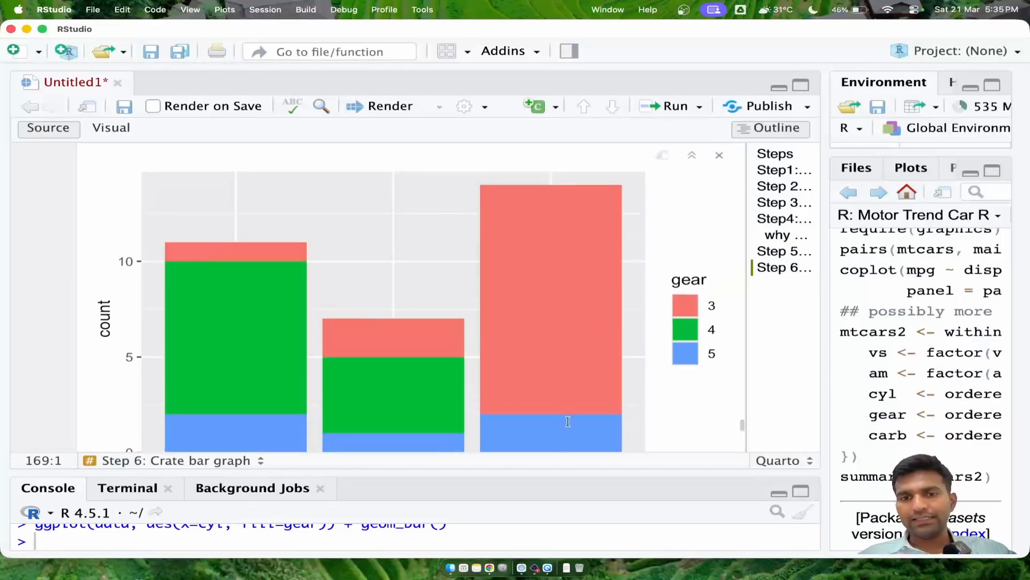
pyautogui.scroll(-3, 566, 427)
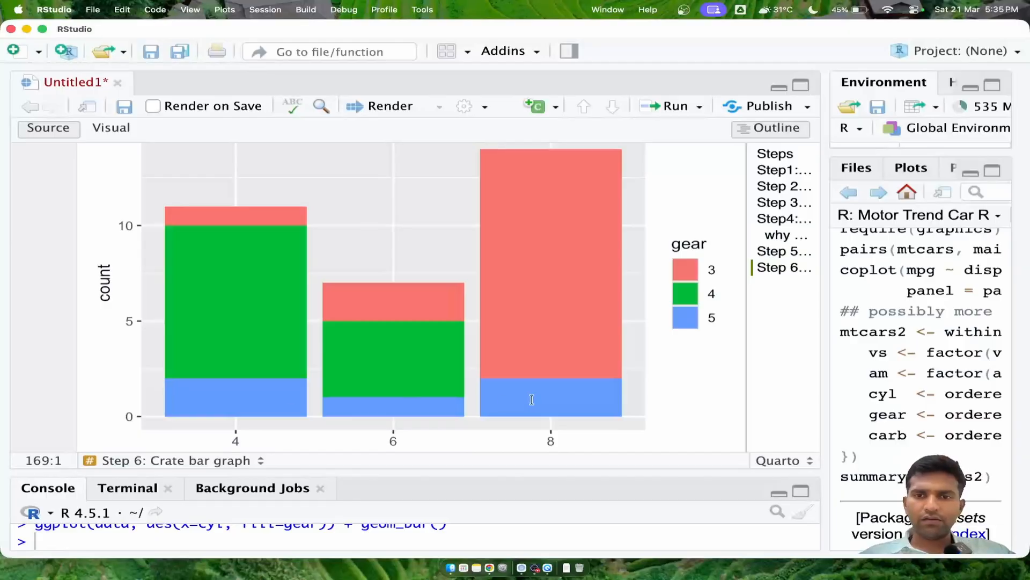
pyautogui.scroll(2, 564, 359)
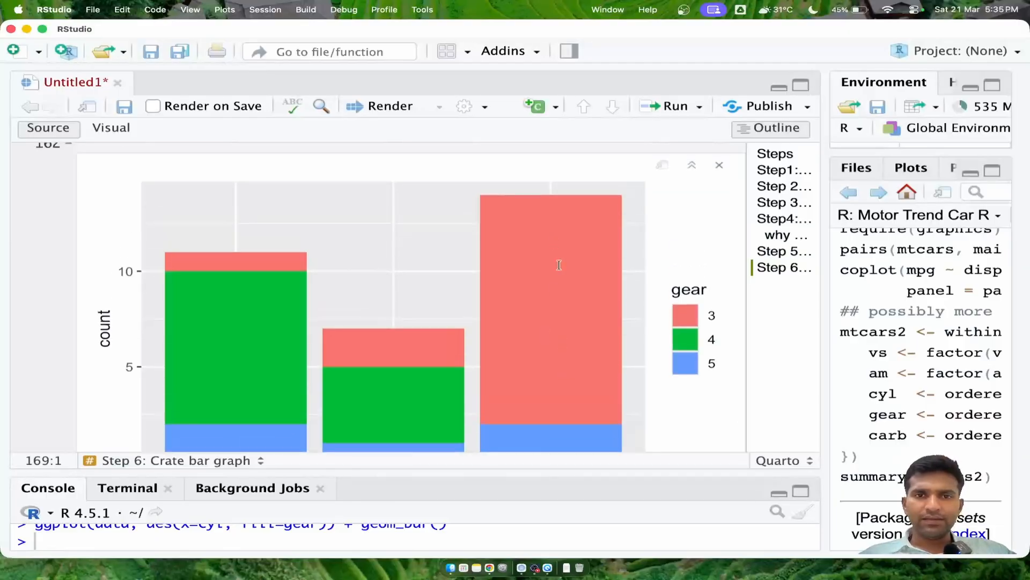
# Compare the cyl 8 row of the table(data$cyl, data$gear) output with the corresponding bar segments in the graph
pyautogui.scroll(5, 559, 266)
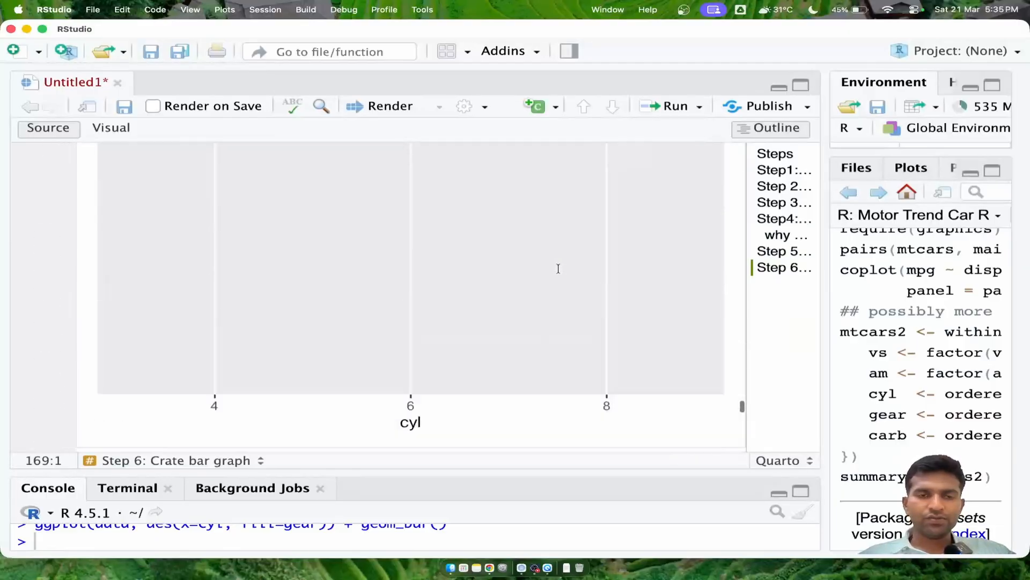
pyautogui.scroll(10, 558, 267)
pyautogui.scroll(-2, 556, 264)
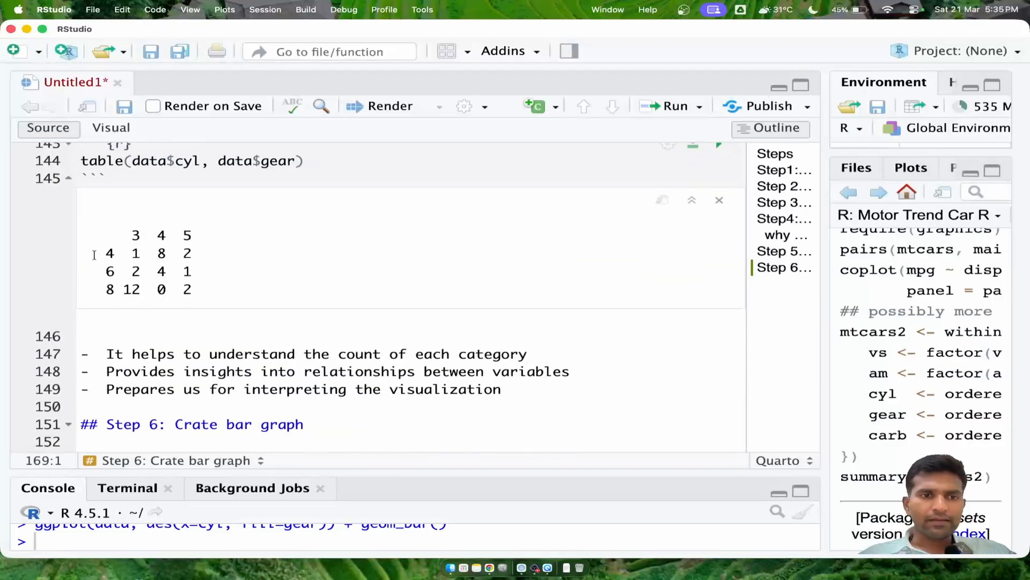
pyautogui.doubleClick(187, 288)
pyautogui.moveTo(122, 294); pyautogui.dragTo(132, 291)
pyautogui.scroll(-10, 224, 302)
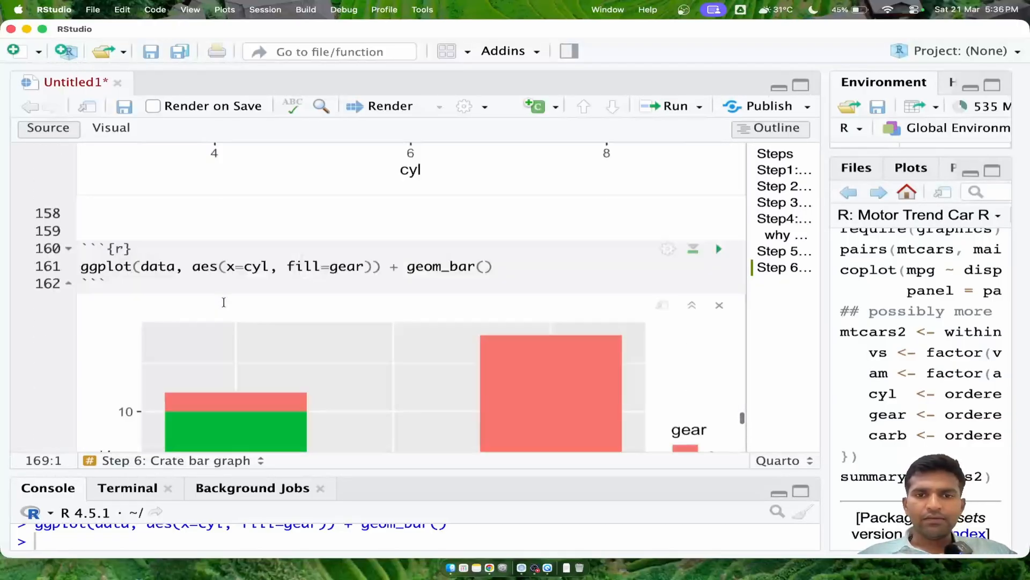
pyautogui.scroll(1, 224, 302)
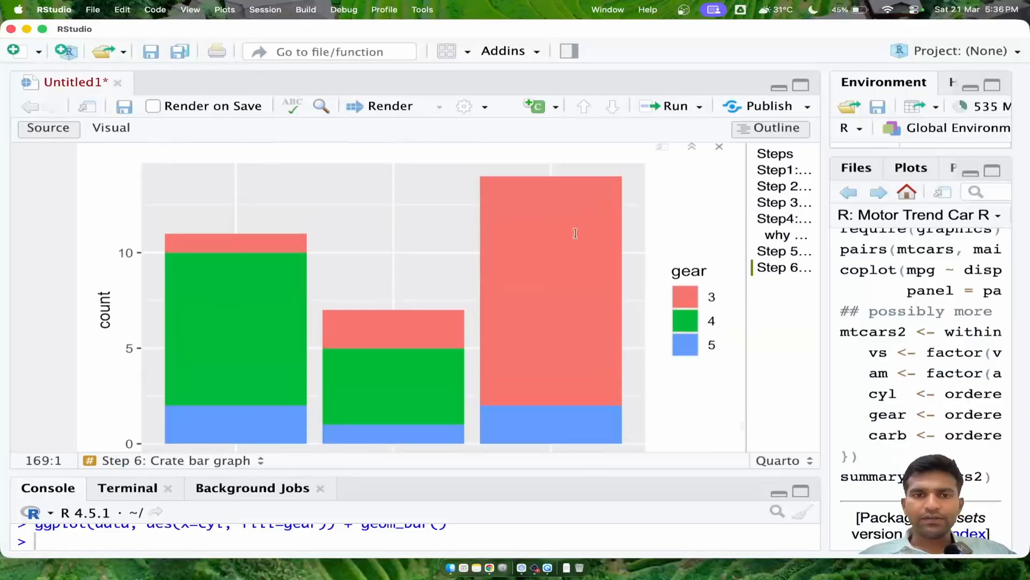
pyautogui.scroll(-1, 532, 290)
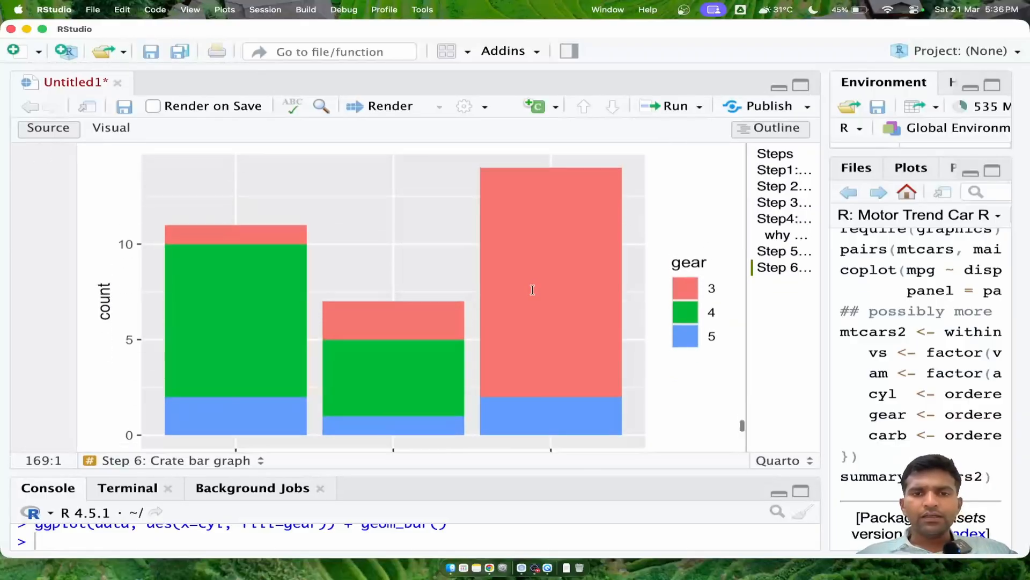
pyautogui.scroll(3, 532, 290)
pyautogui.scroll(-3, 532, 289)
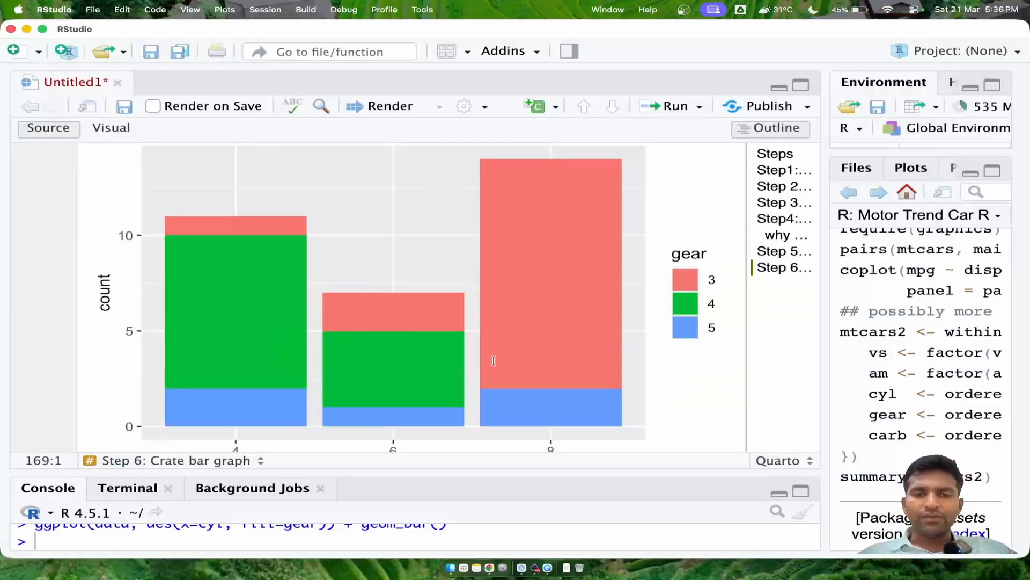
pyautogui.scroll(-2, 494, 361)
pyautogui.scroll(2, 494, 361)
pyautogui.scroll(-2, 494, 360)
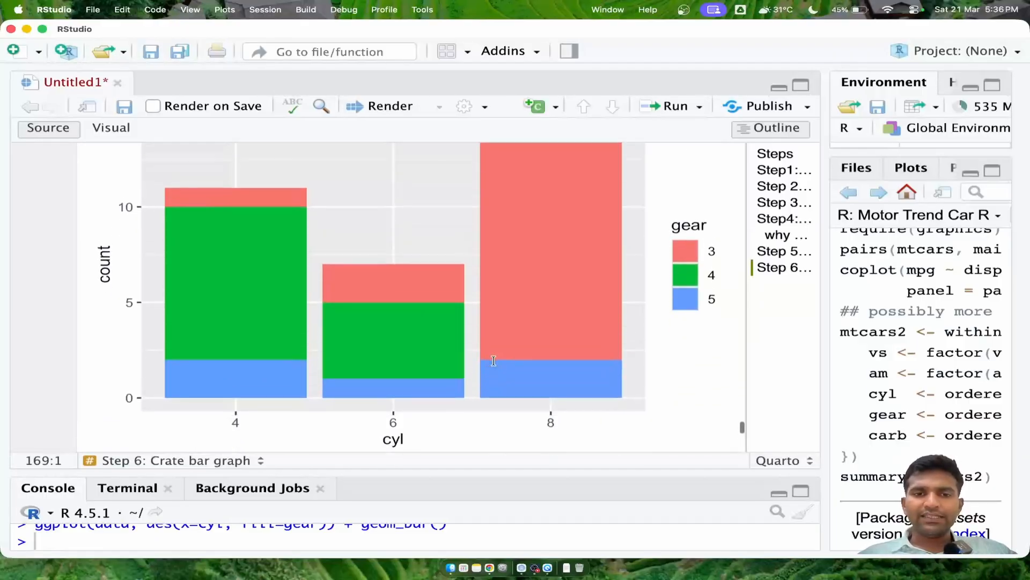
# Insert a new R chunk at line 165 below the stacked graph, containing ggplot(data, aes(x=cyl, fill=gear))
pyautogui.scroll(-8, 494, 361)
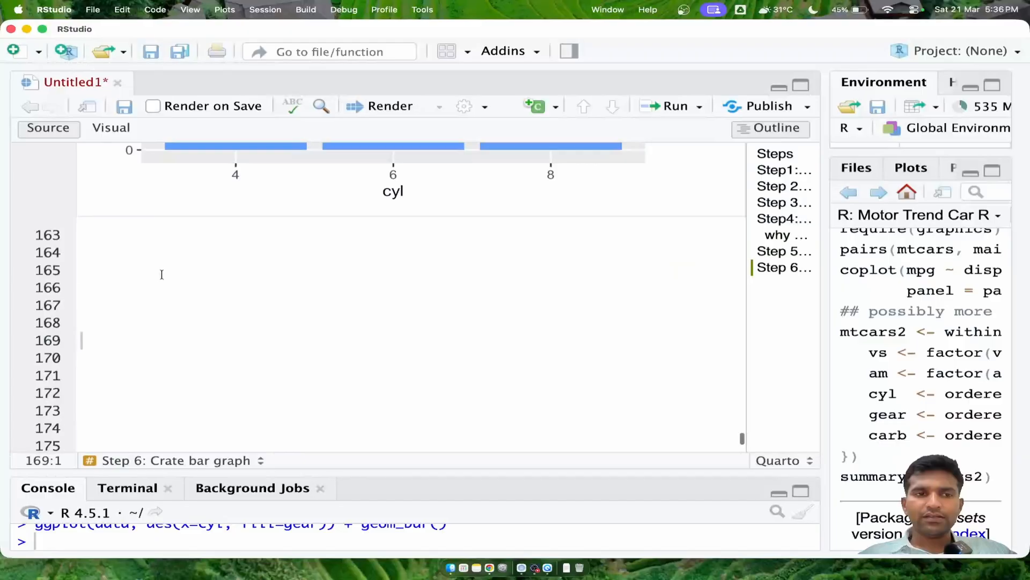
pyautogui.click(162, 274)
pyautogui.press('super+alt+i')
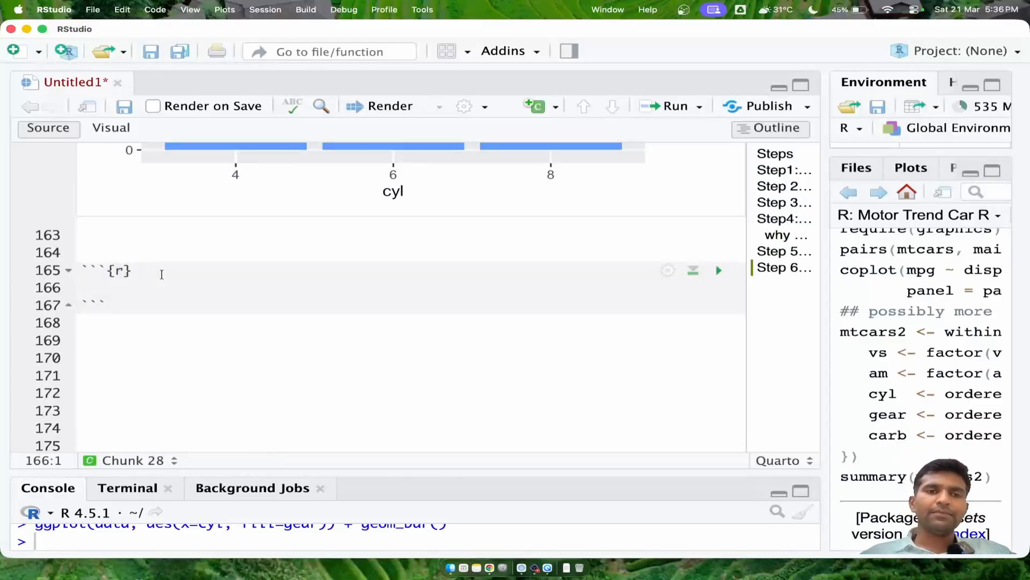
pyautogui.write('ggplot(data, aes(x=cyl, fill=gear))')
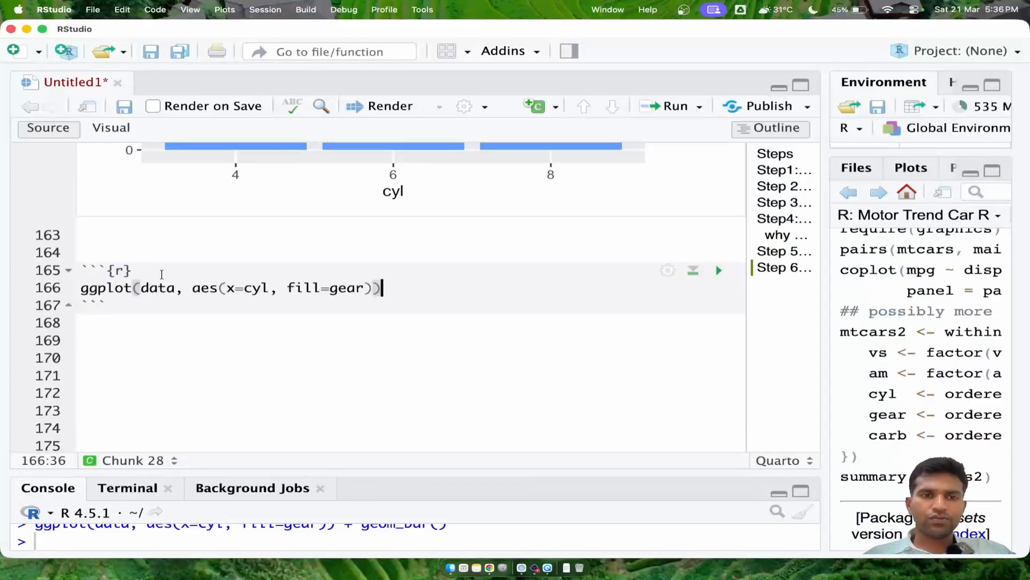
# Append +geom_bar to the ggplot call in the line 165 chunk
pyautogui.write('+')
pyautogui.press('BackSpace')
pyautogui.write('+')
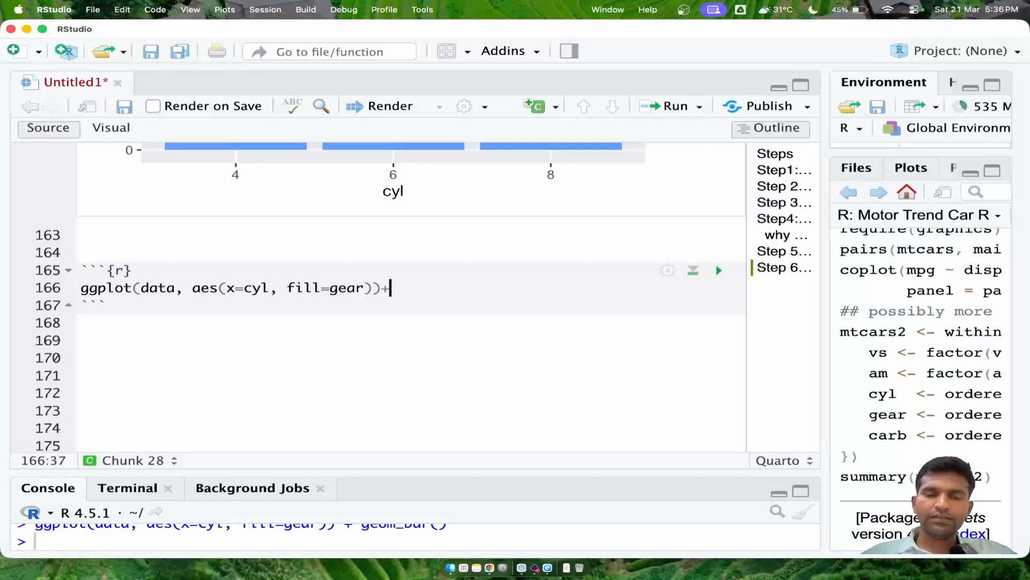
pyautogui.write('geom_ga')
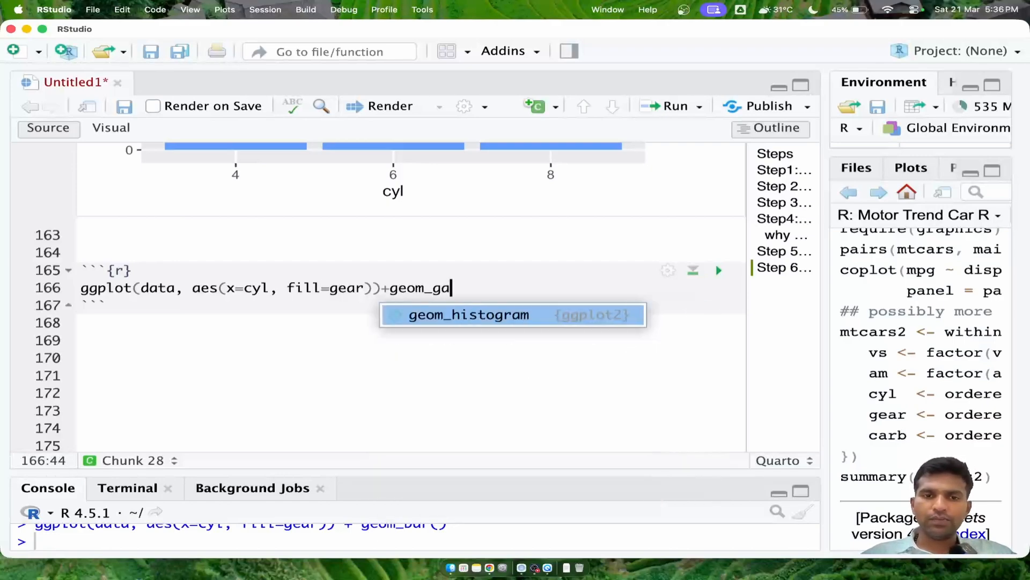
pyautogui.press('BackSpace')
pyautogui.press('BackSpace')
pyautogui.write('bar')
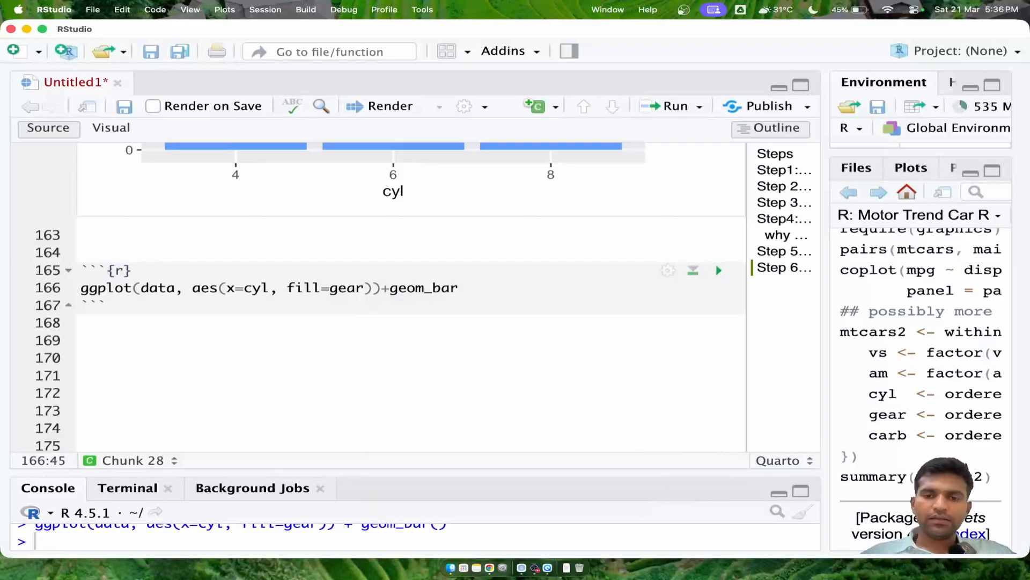
# Give geom_bar the argument position='dodge' in parentheses
pyautogui.write('(')
pyautogui.write('position')
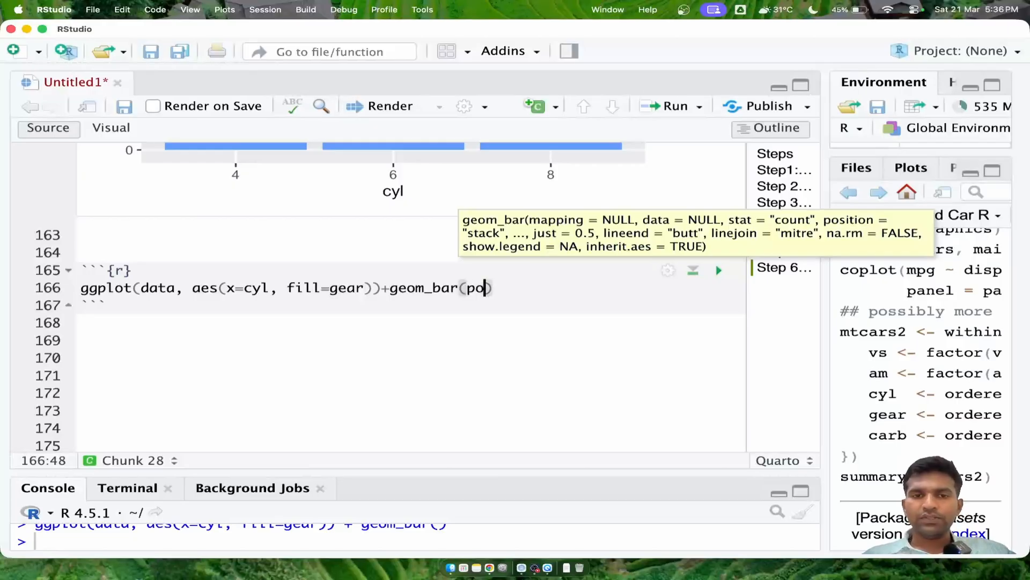
pyautogui.write("='dio")
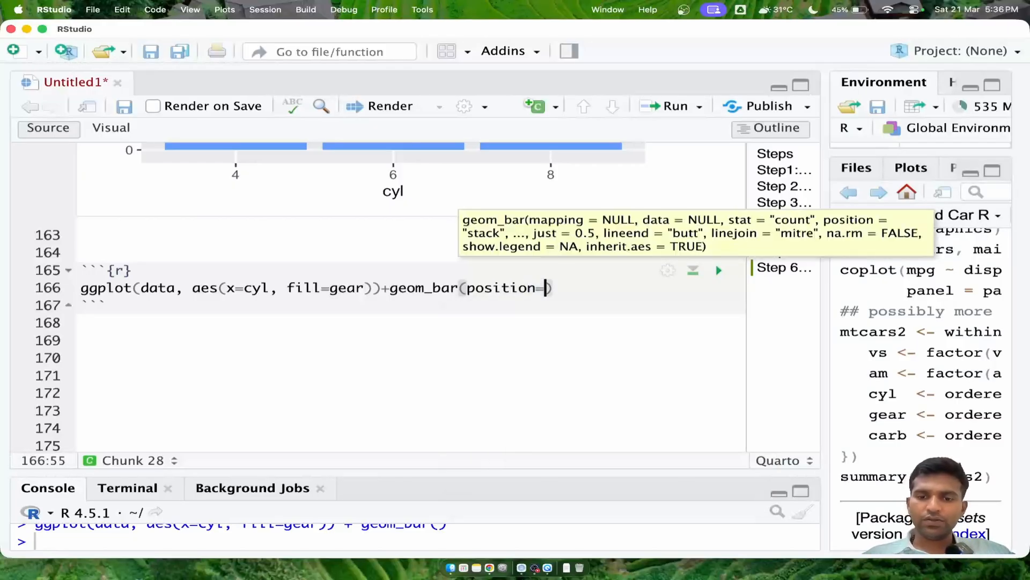
pyautogui.press('BackSpace')
pyautogui.press('BackSpace')
pyautogui.press('BackSpace')
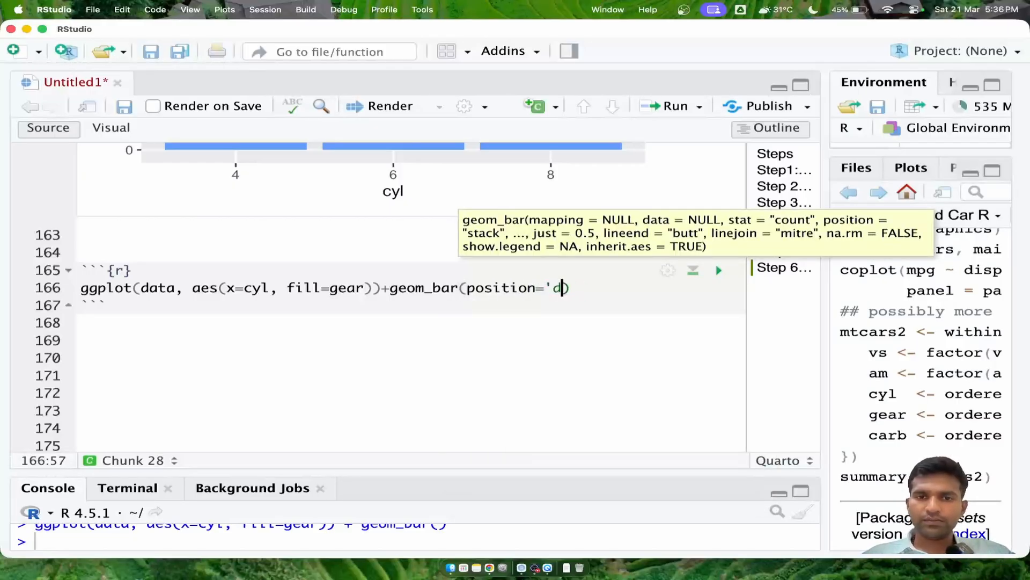
pyautogui.write("dodge')")
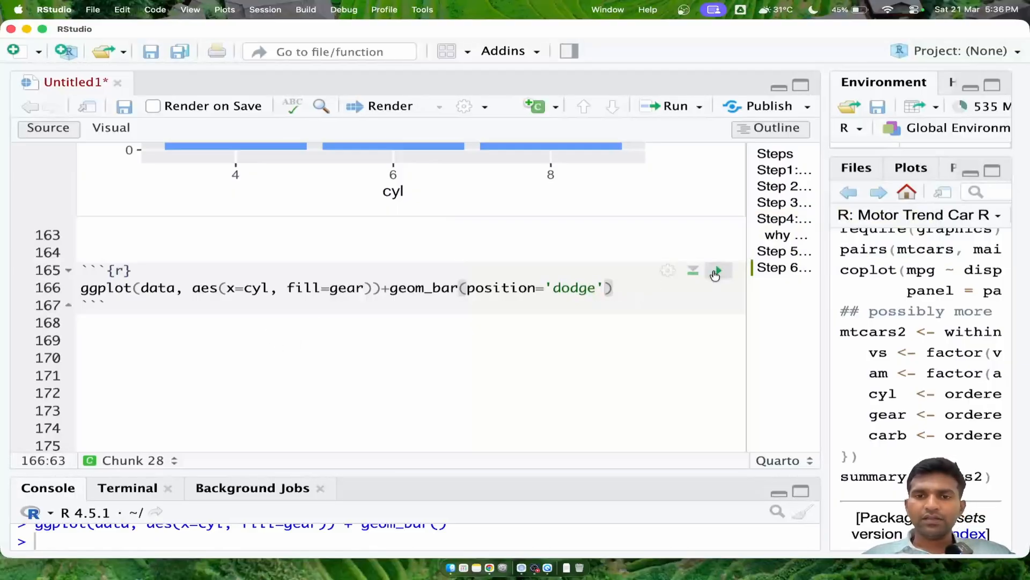
# Run the position='dodge' chunk and compare its grouped bars with the stacked graph above
pyautogui.click(719, 270)
pyautogui.scroll(-5, 526, 336)
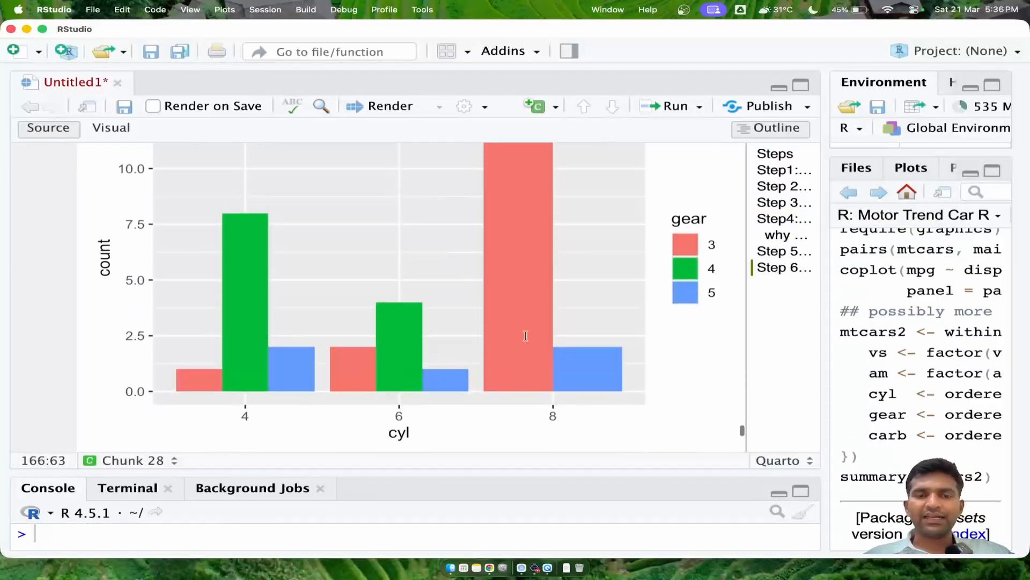
pyautogui.scroll(2, 526, 336)
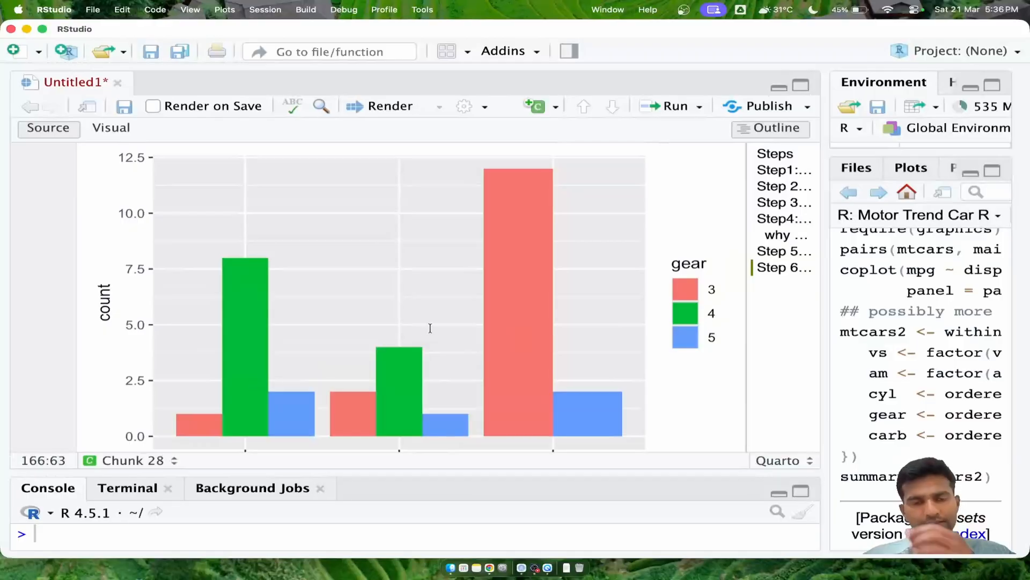
pyautogui.scroll(6, 430, 328)
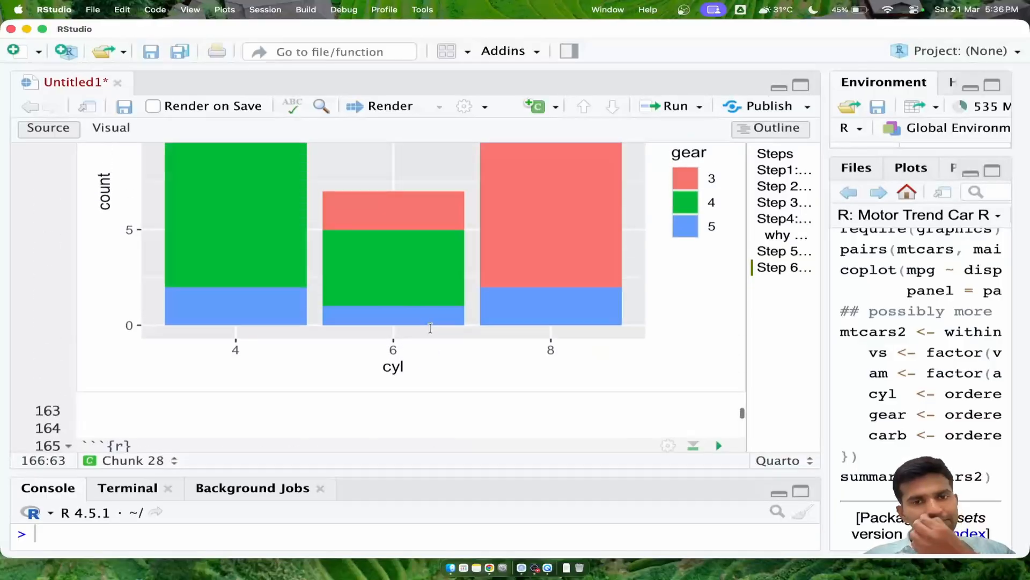
pyautogui.scroll(-5, 430, 328)
pyautogui.scroll(-2, 430, 328)
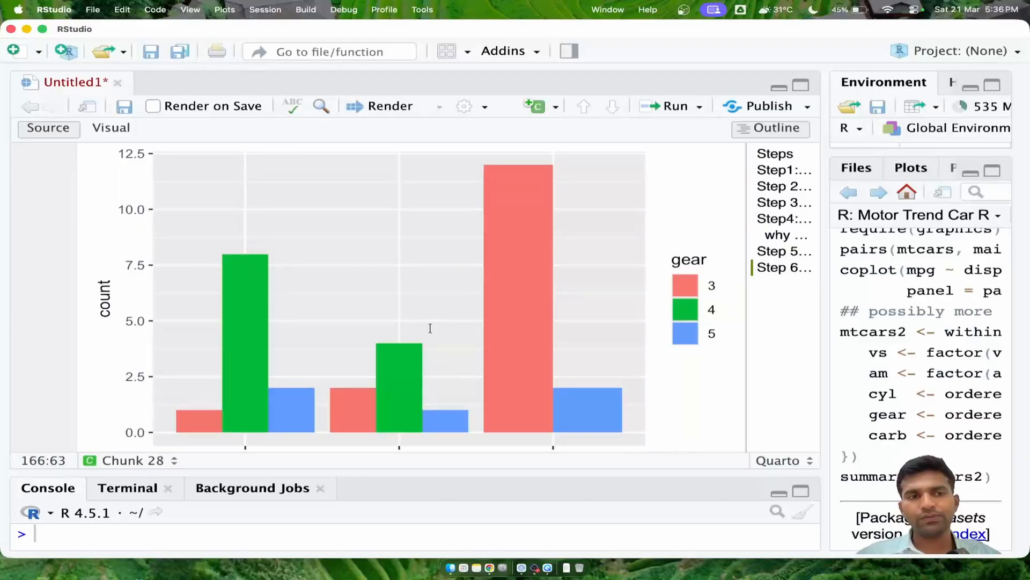
# Insert a new R chunk at line 169 below the grouped bar graph
pyautogui.scroll(-2, 545, 315)
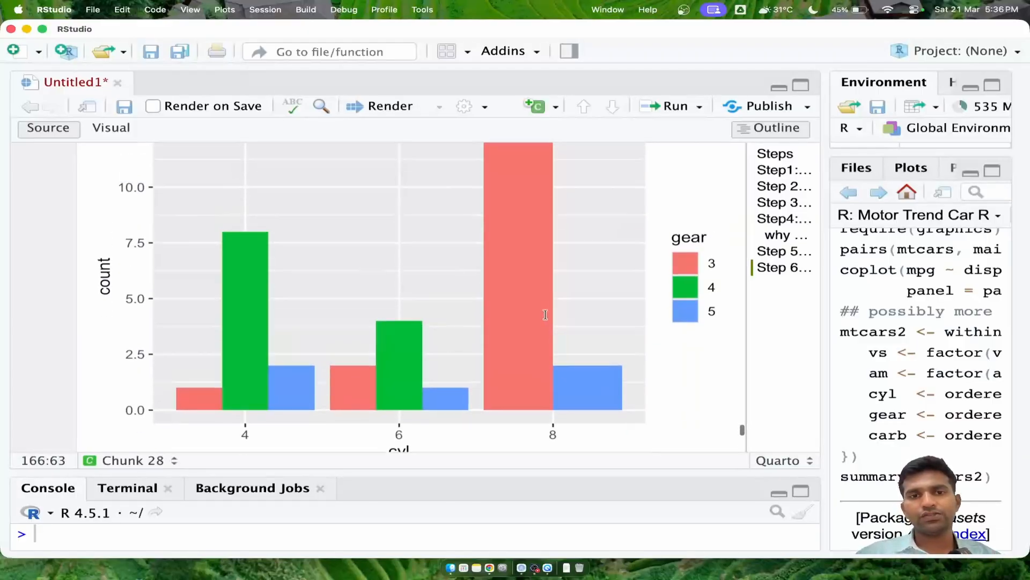
pyautogui.scroll(2, 545, 314)
pyautogui.scroll(-1, 533, 385)
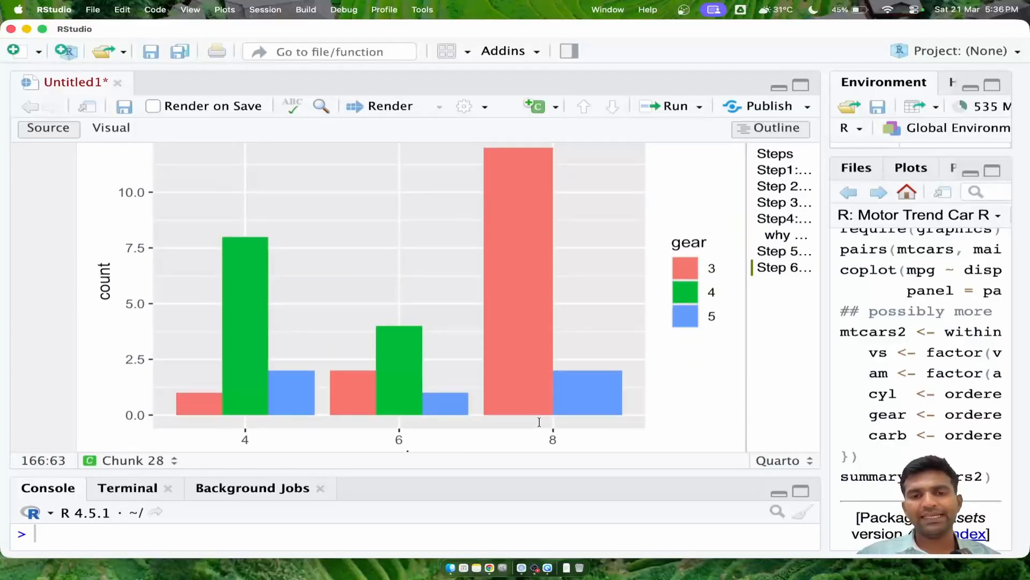
pyautogui.scroll(2, 544, 307)
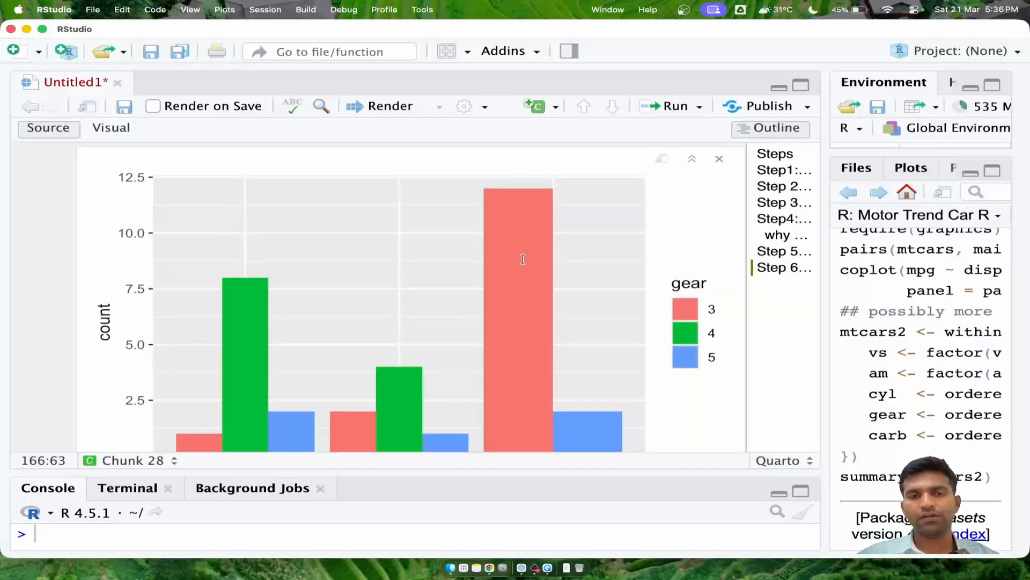
pyautogui.scroll(-10, 523, 259)
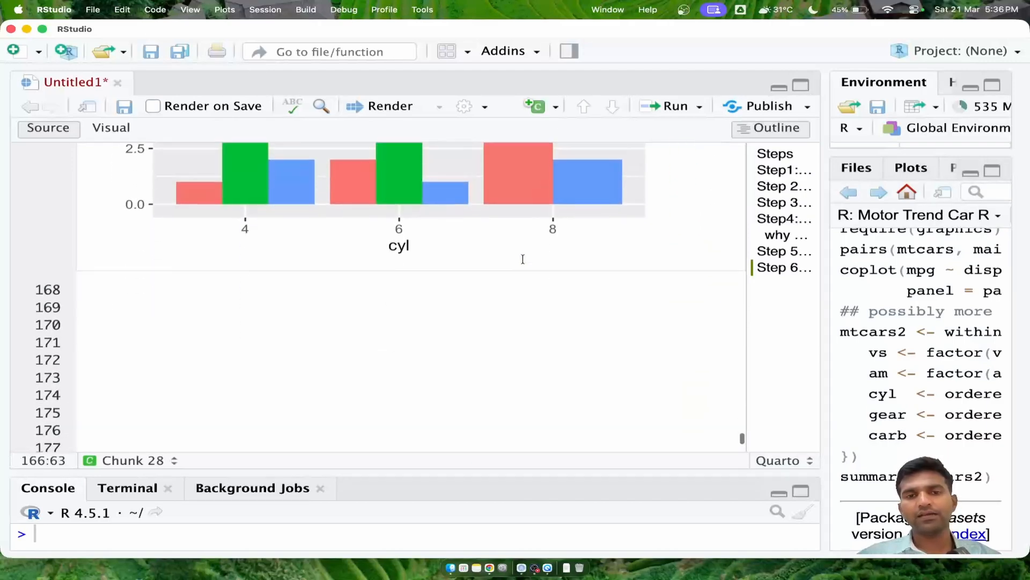
pyautogui.scroll(-5, 523, 259)
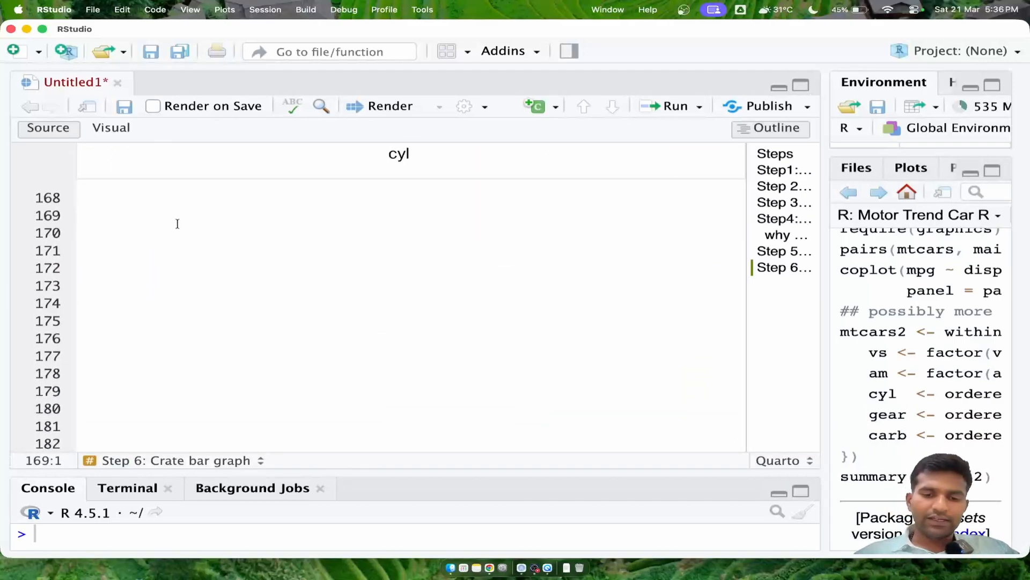
pyautogui.press('super+alt+i')
# Copy the ggplot call with geom_bar(position='dodge') from line 166 into the new chunk at line 170
pyautogui.scroll(10, 440, 290)
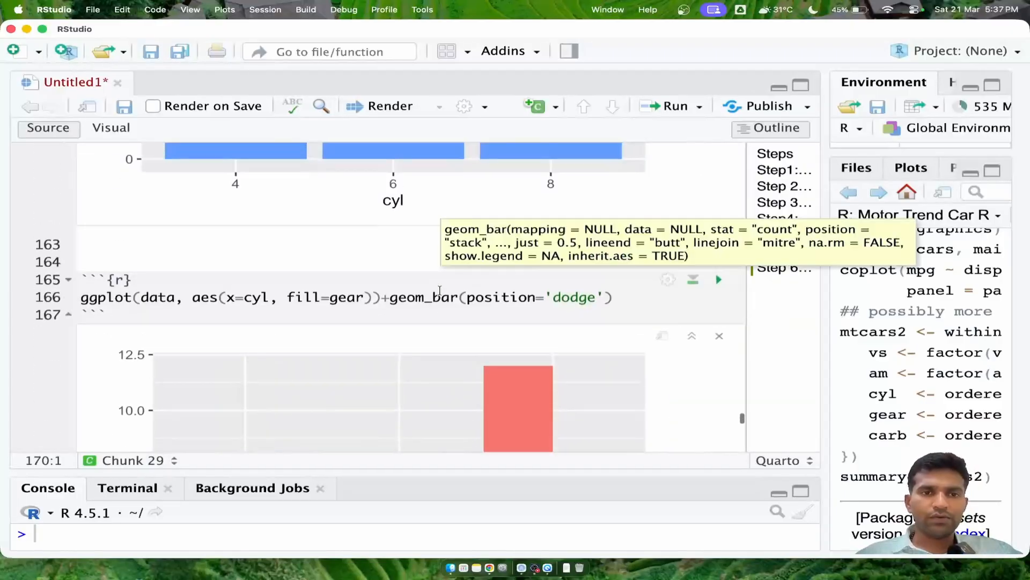
pyautogui.moveTo(613, 297); pyautogui.dragTo(76, 298)
pyautogui.press('super+c')
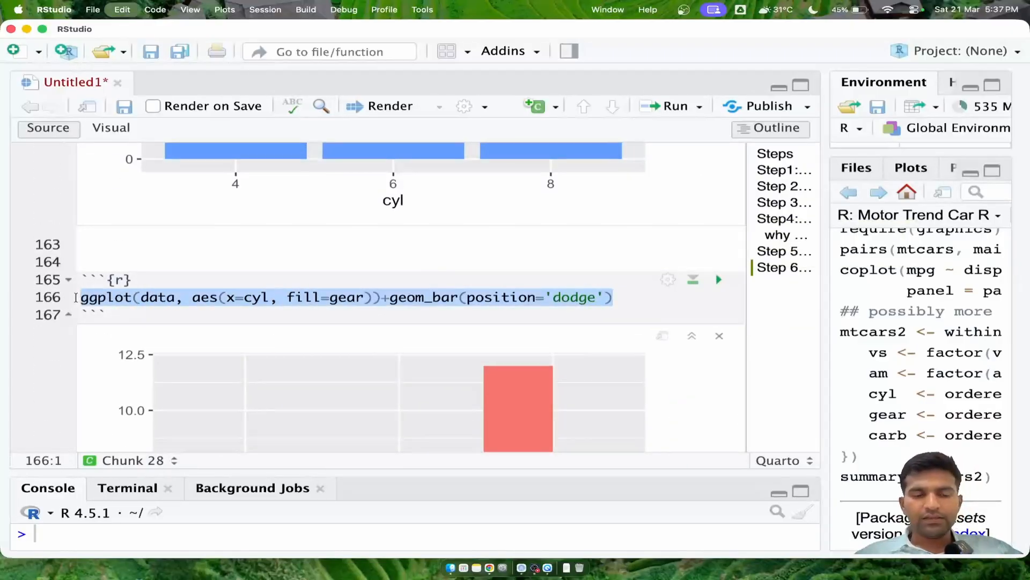
pyautogui.scroll(-6, 233, 413)
pyautogui.click(81, 297)
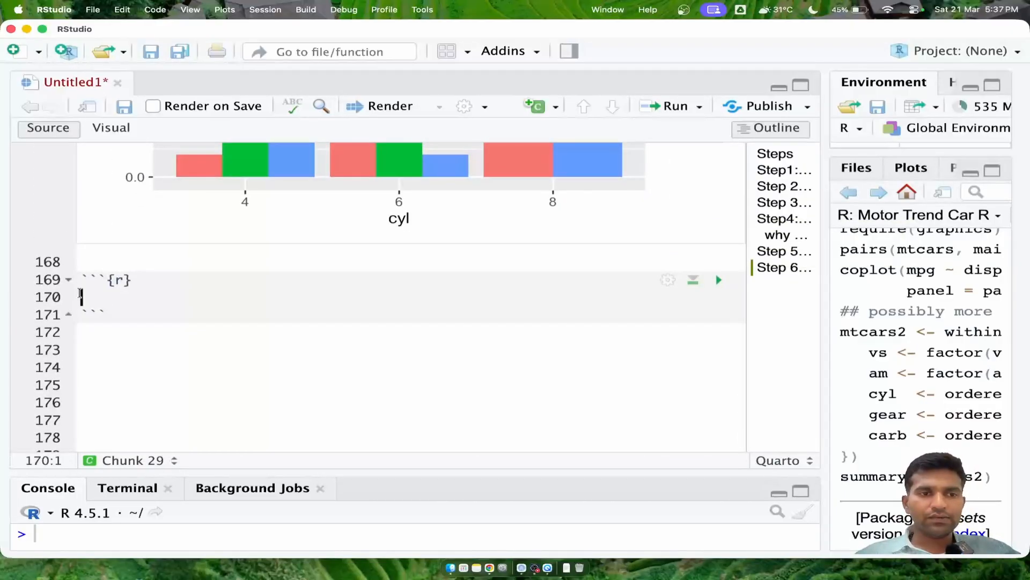
pyautogui.press('super+v')
# Add theme_minimal() on a new line after a + in the line 169 chunk
pyautogui.write('+')
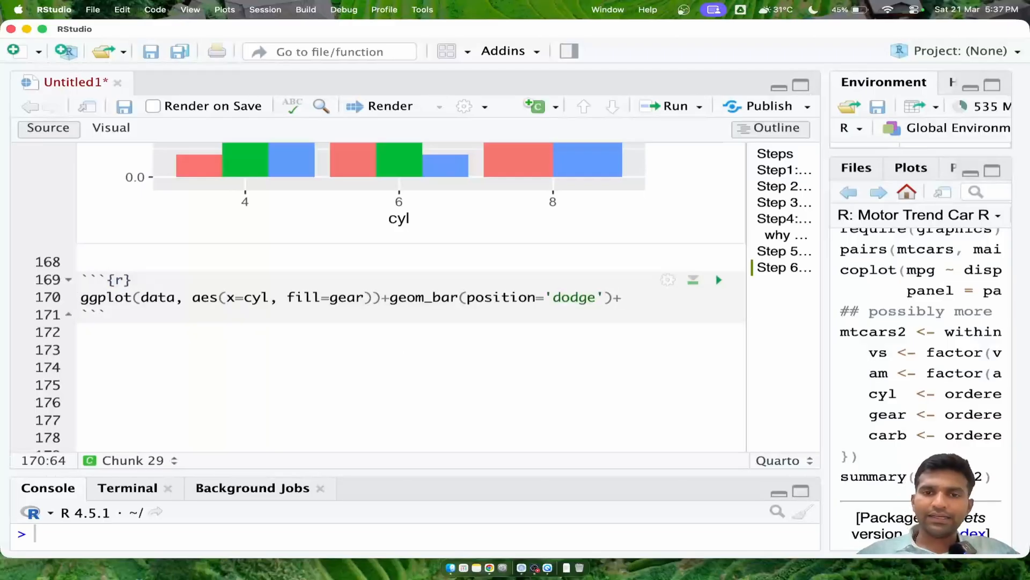
pyautogui.press('Return')
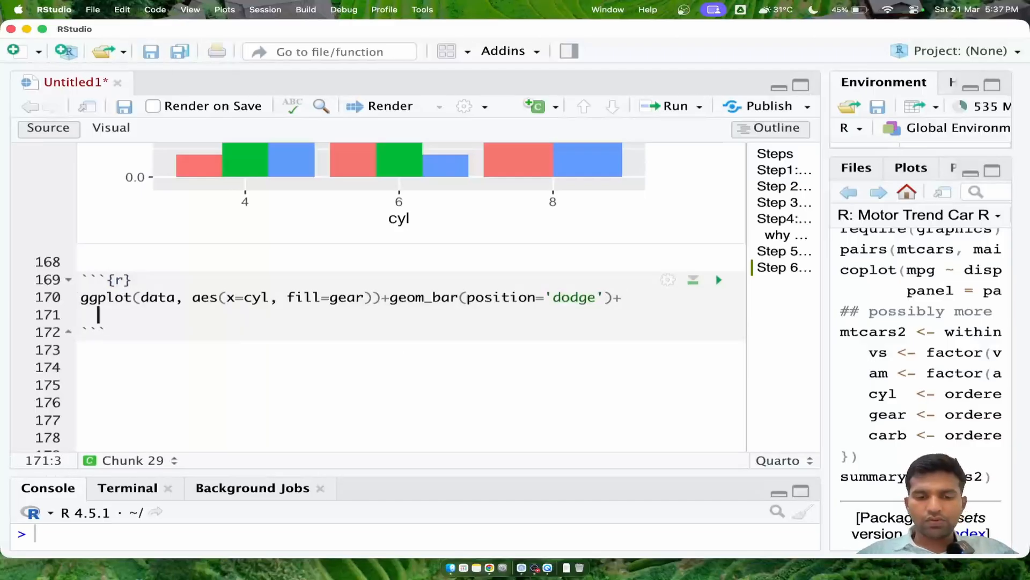
pyautogui.write('tme')
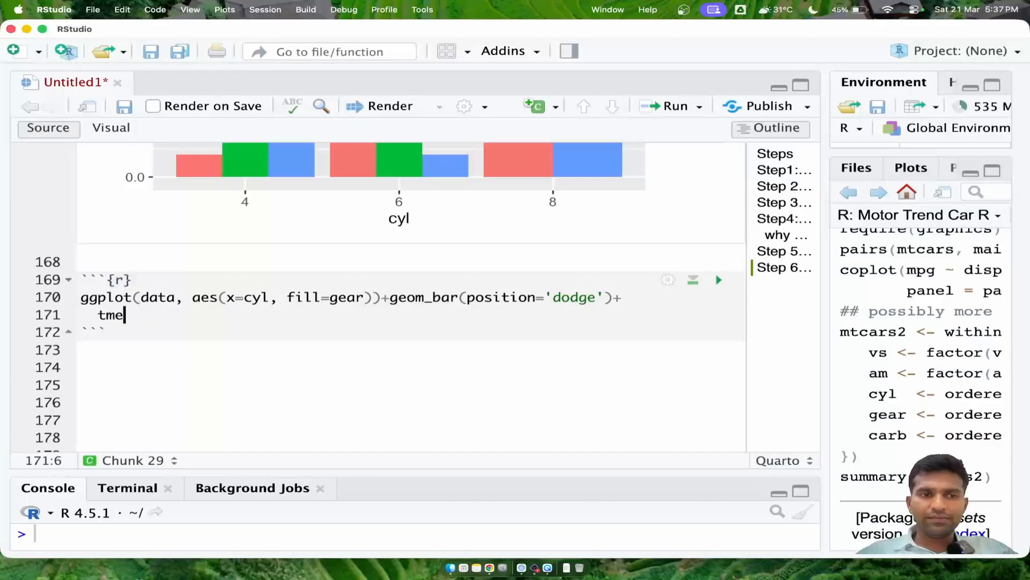
pyautogui.press('BackSpace')
pyautogui.press('BackSpace')
pyautogui.write('heme_min')
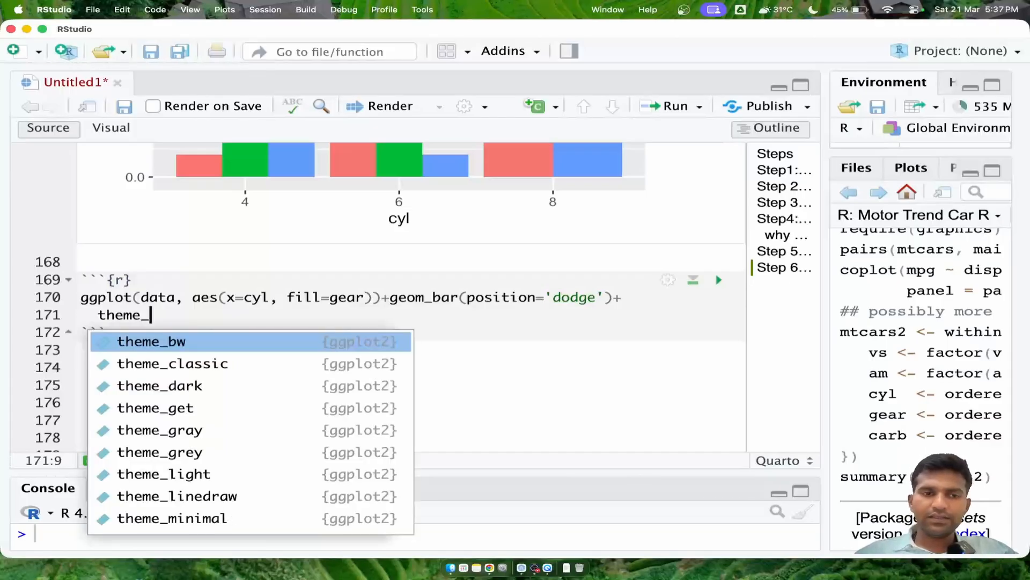
pyautogui.press('Tab')
pyautogui.press('super+shift+Return')
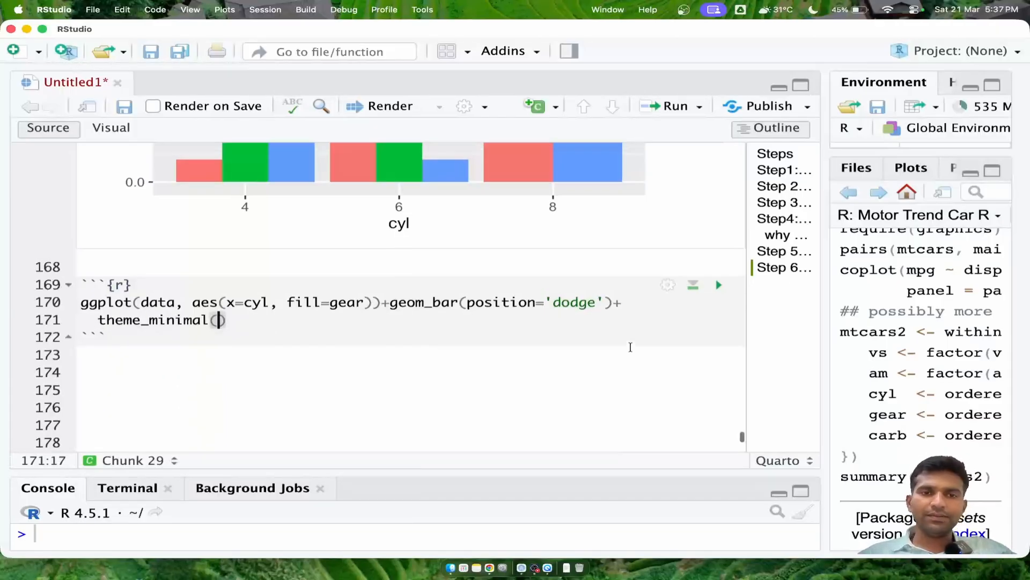
# Review the background of the previous grouped graph and run the theme_minimal() chunk
pyautogui.scroll(1, 578, 286)
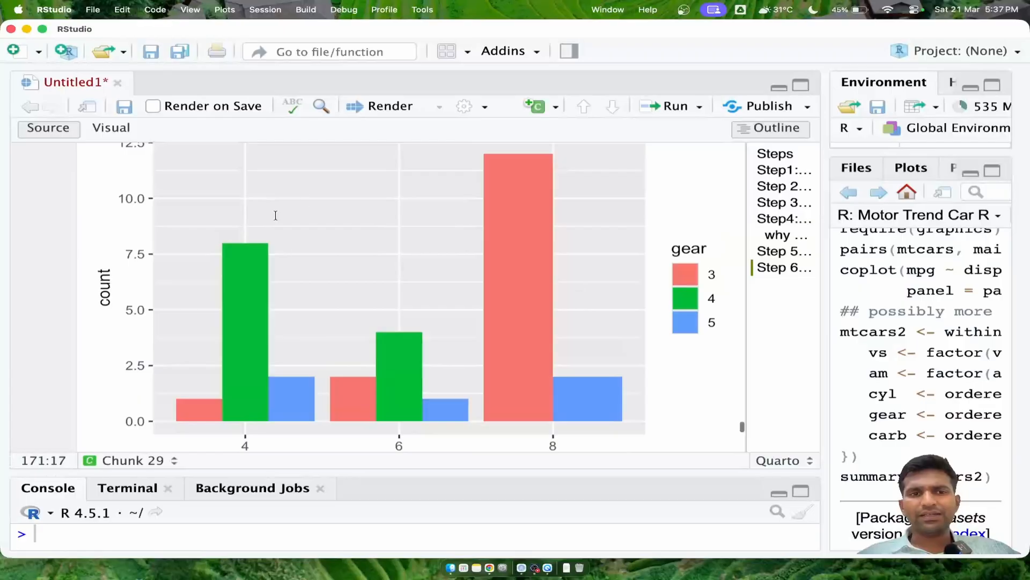
pyautogui.scroll(2, 347, 224)
pyautogui.scroll(-3, 347, 223)
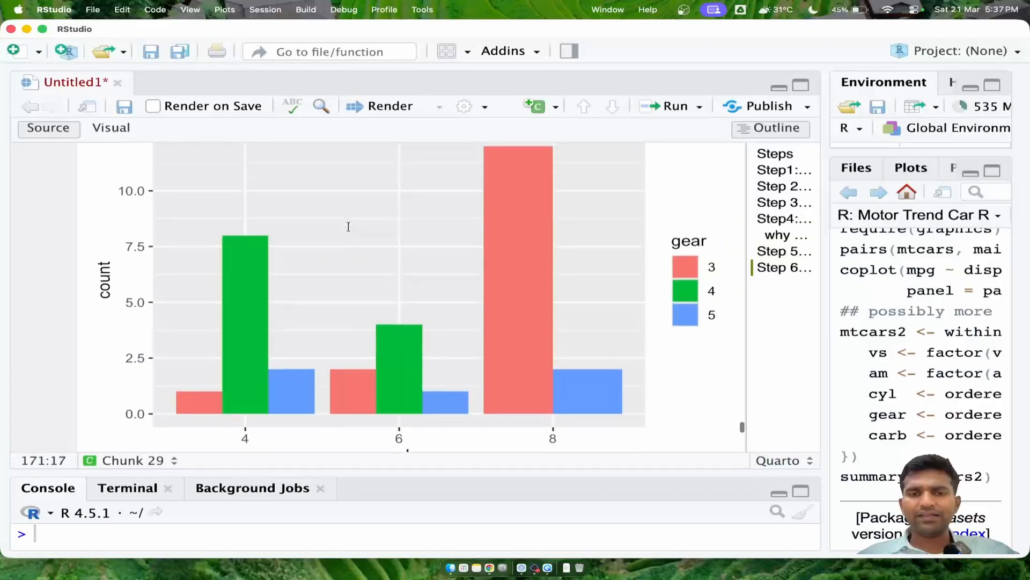
pyautogui.scroll(1, 348, 226)
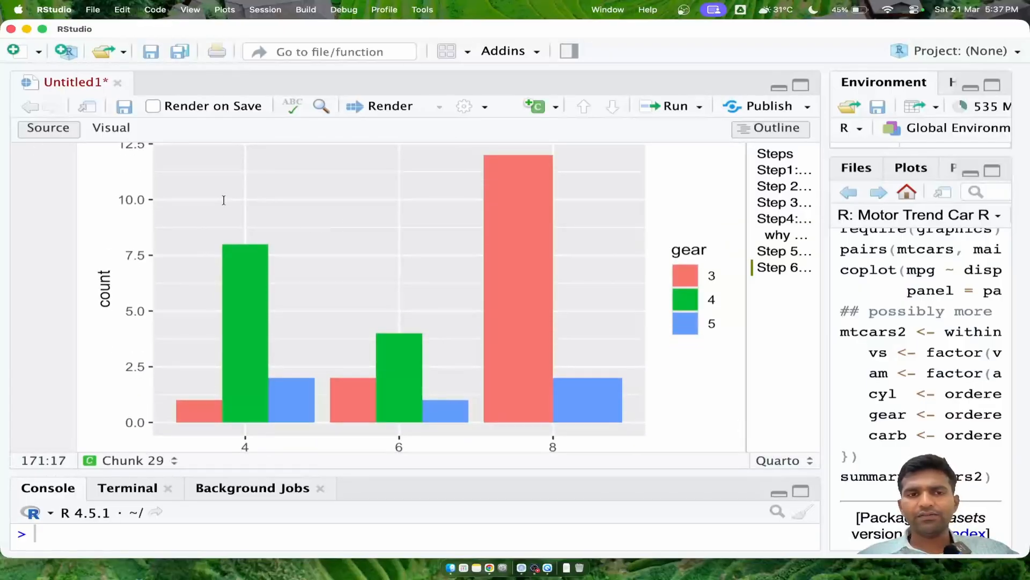
pyautogui.scroll(-1, 287, 256)
pyautogui.scroll(2, 287, 256)
pyautogui.scroll(-6, 287, 255)
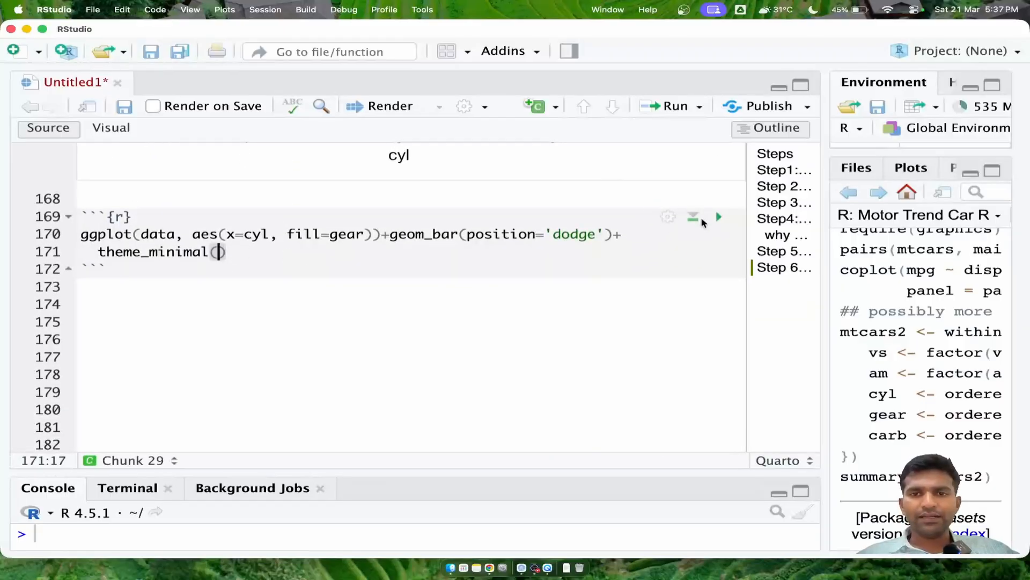
pyautogui.click(719, 217)
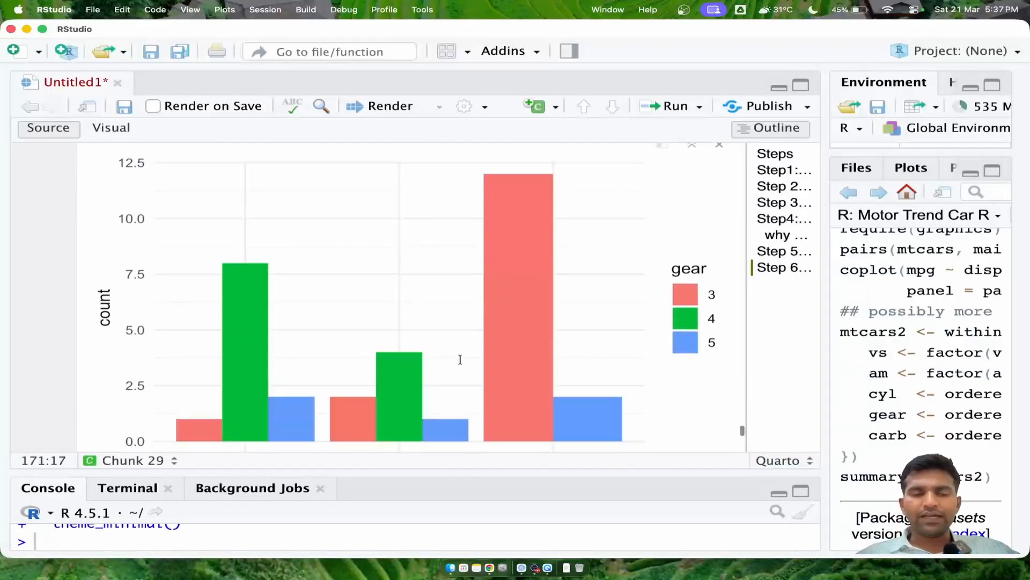
# Examine the minimal-theme bar graph's background, bars and gear legend at a smaller display size
pyautogui.scroll(2, 400, 334)
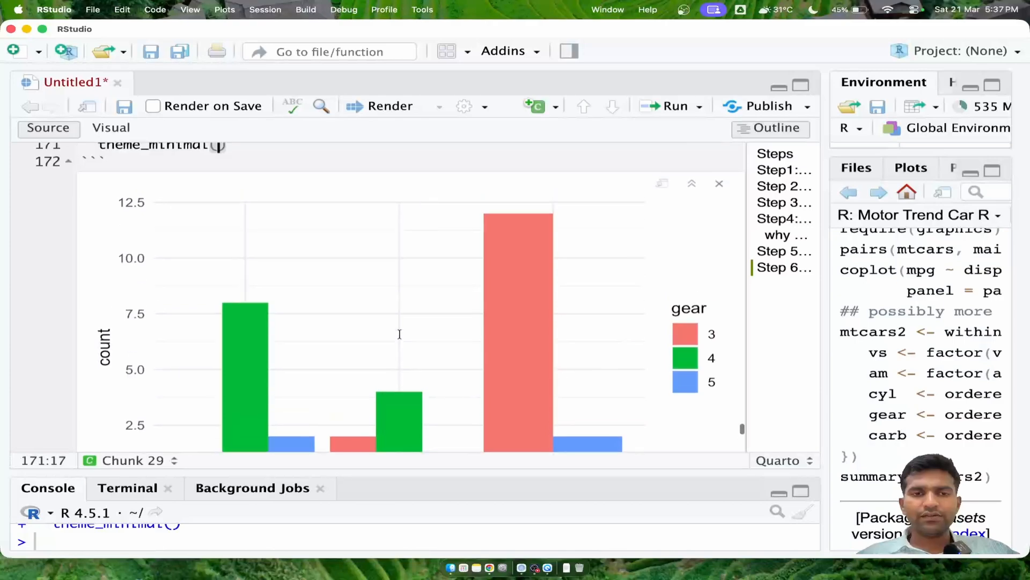
pyautogui.scroll(-1, 400, 333)
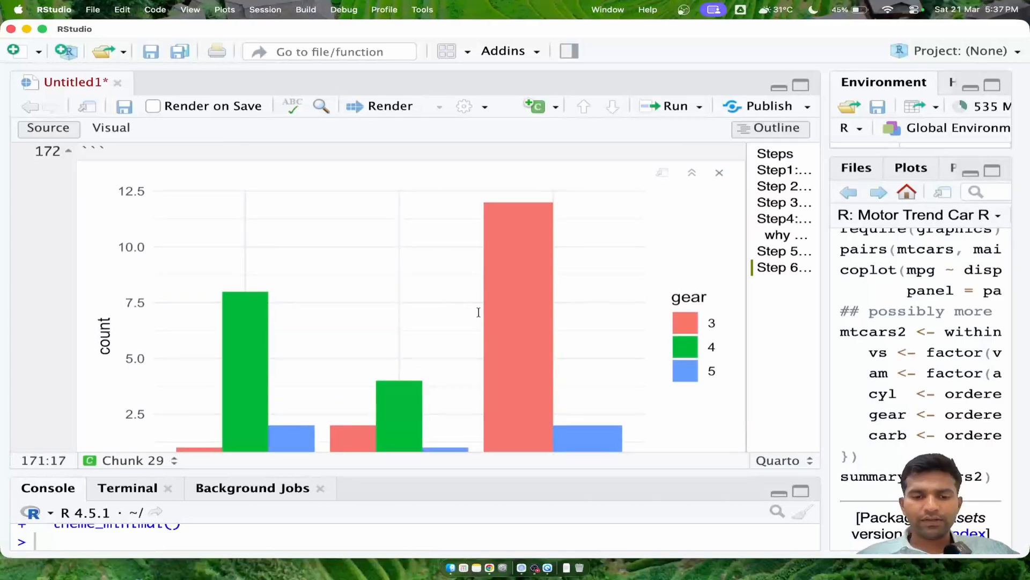
pyautogui.press('super+minus')
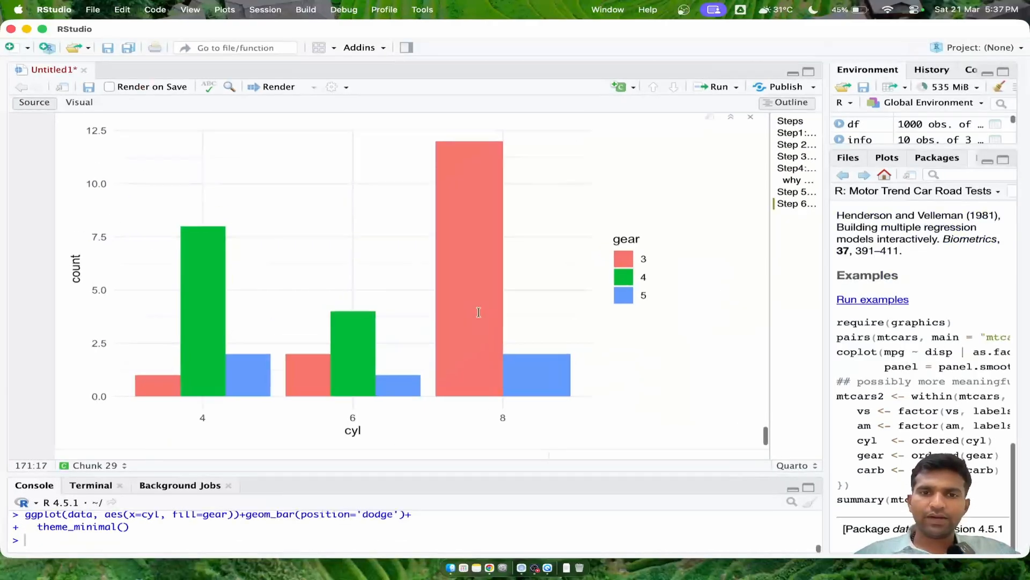
pyautogui.press('super+minus')
pyautogui.scroll(3, 567, 289)
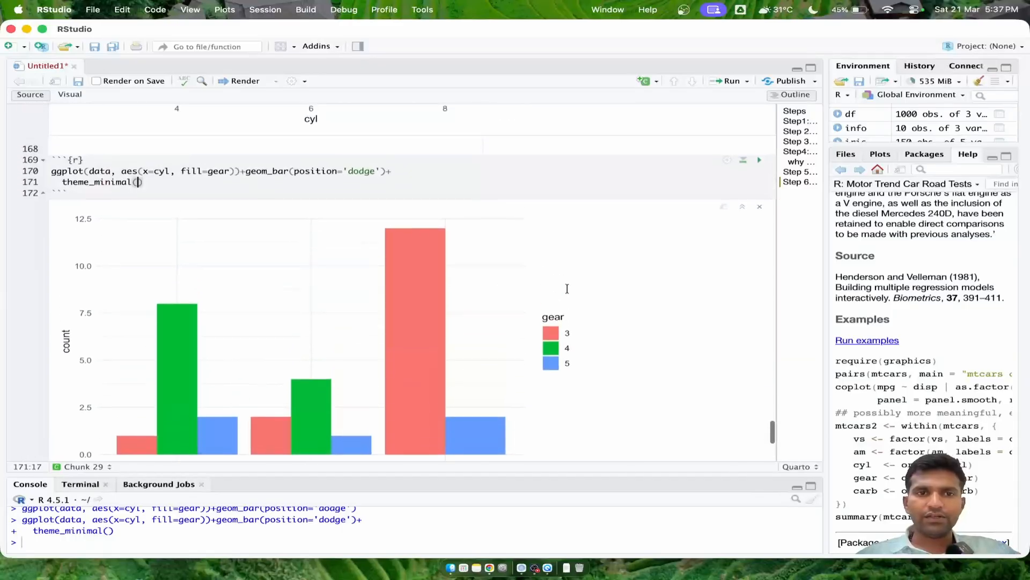
pyautogui.press('super+equal')
pyautogui.press('super+equal')
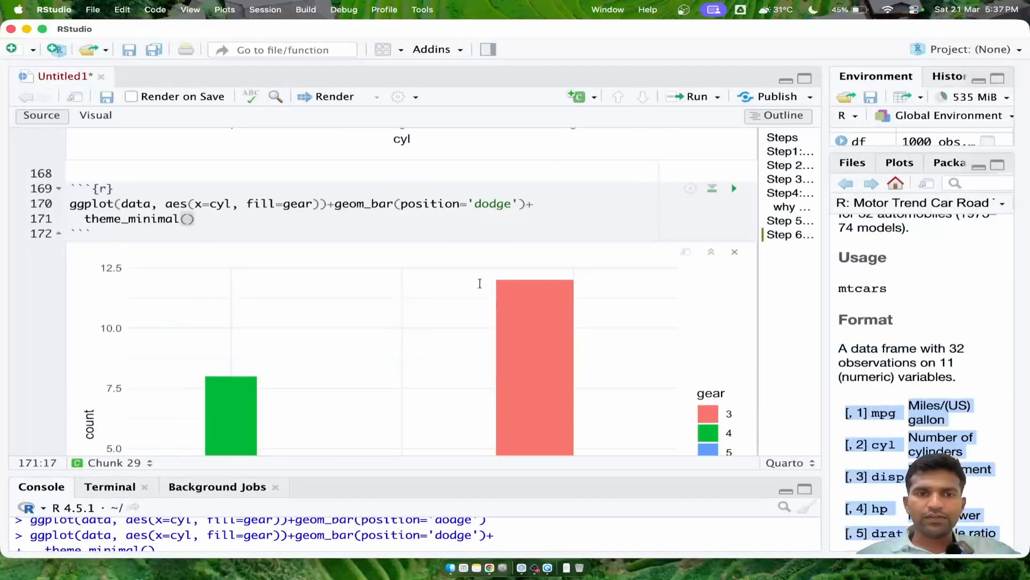
pyautogui.scroll(-5, 480, 284)
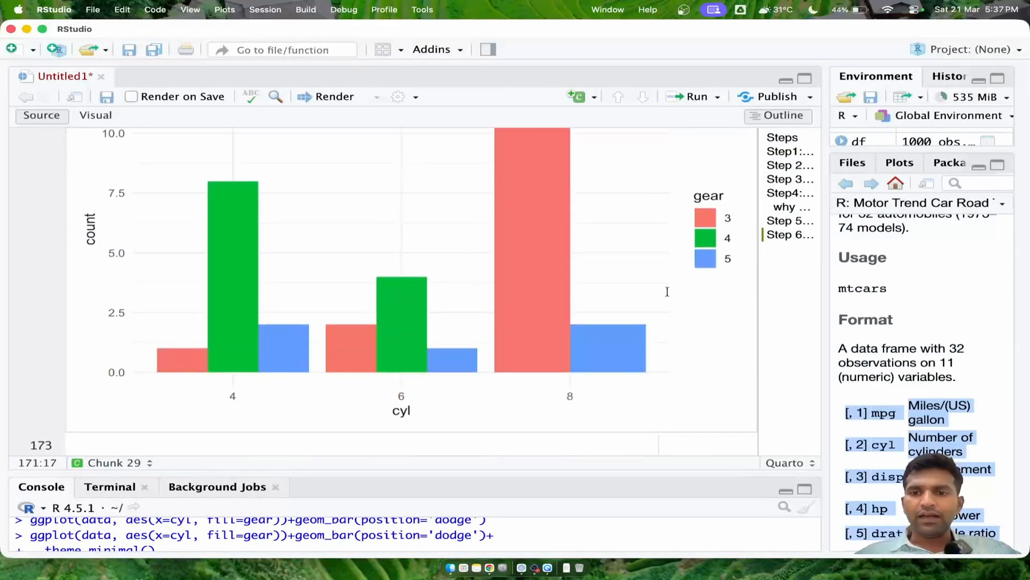
pyautogui.scroll(3, 650, 324)
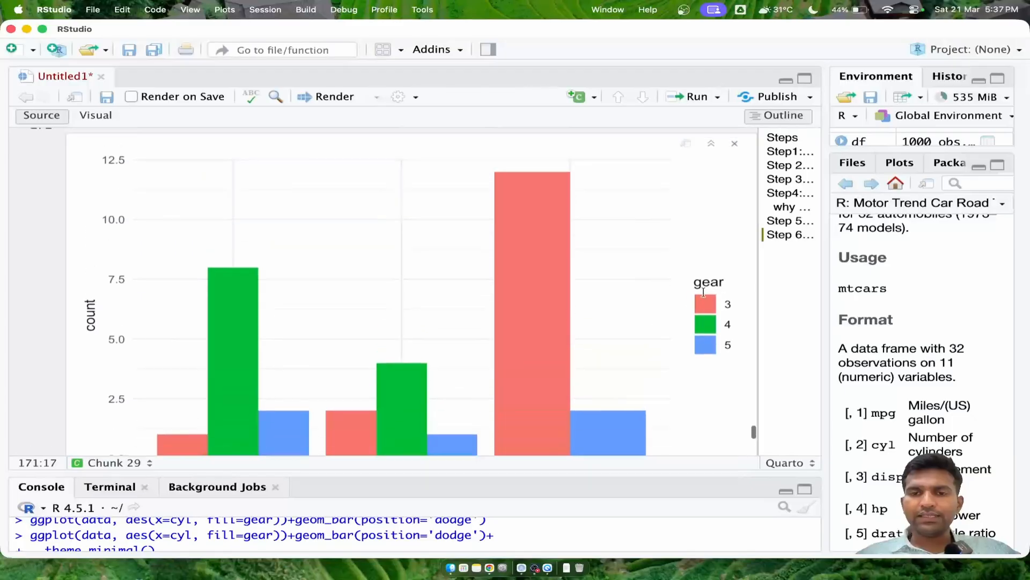
pyautogui.scroll(1, 703, 292)
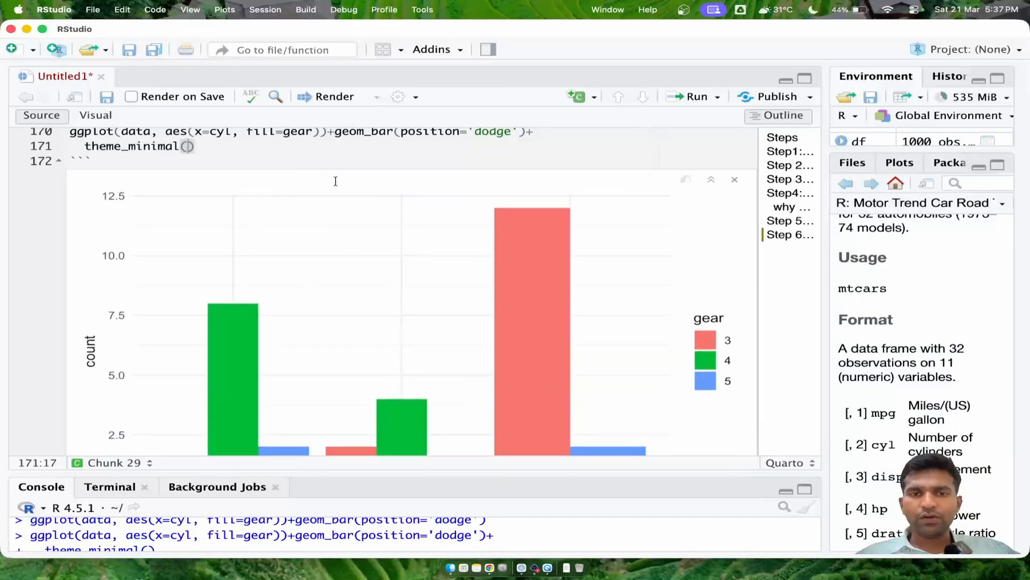
# Insert a new R chunk at line 175 below the graph and copy the ggplot code with theme_minimal() into it
pyautogui.scroll(-5, 437, 312)
pyautogui.click(219, 314)
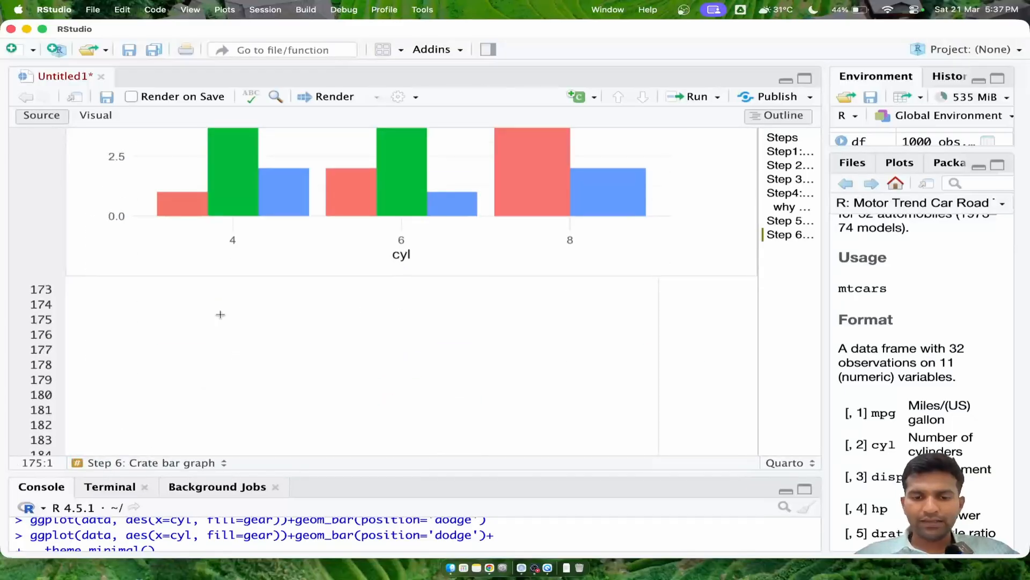
pyautogui.press('super+alt+i')
pyautogui.scroll(12, 354, 291)
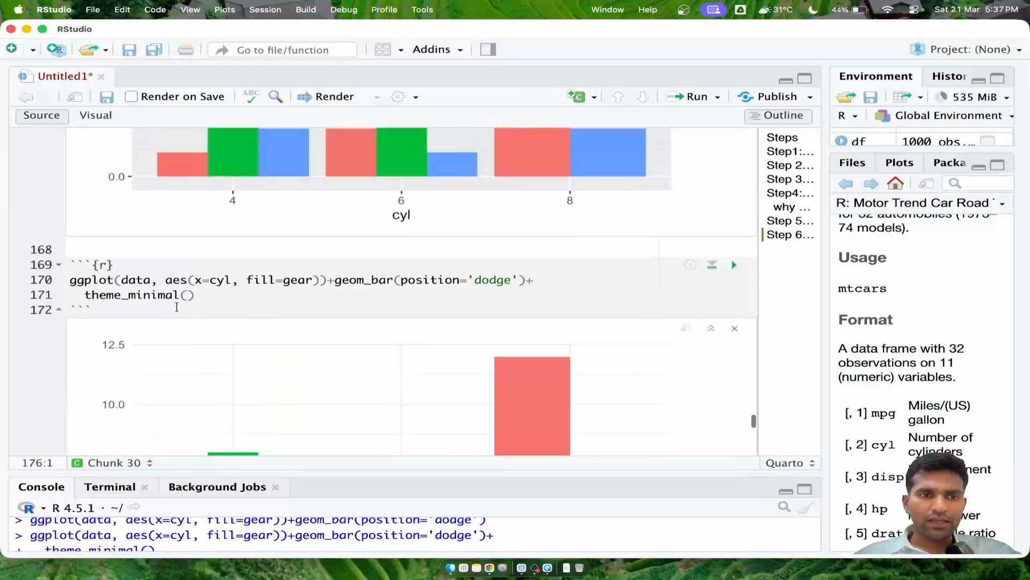
pyautogui.moveTo(194, 294); pyautogui.dragTo(68, 279)
pyautogui.press('super+c')
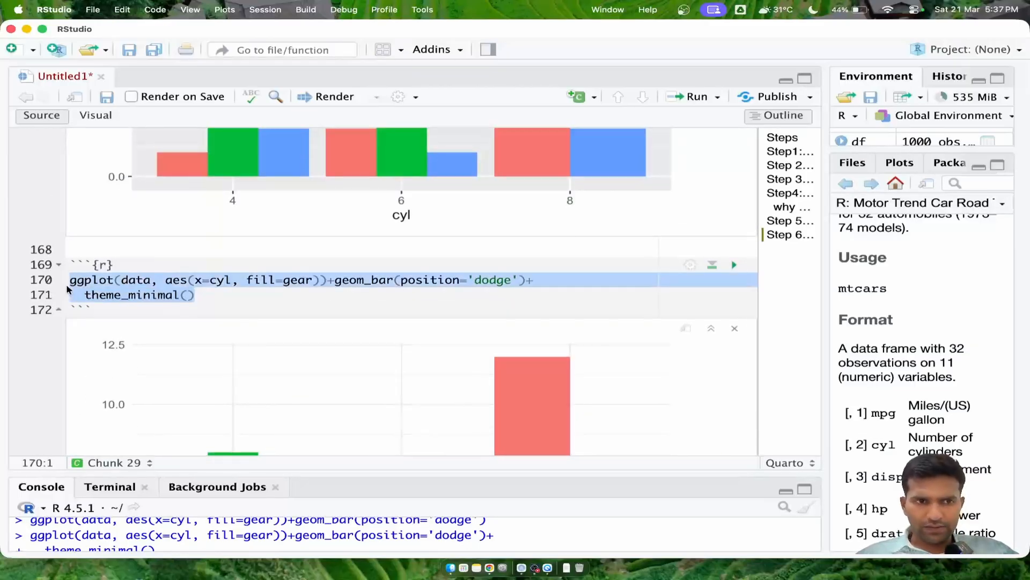
pyautogui.scroll(-12, 220, 311)
pyautogui.click(110, 286)
pyautogui.press('super+v')
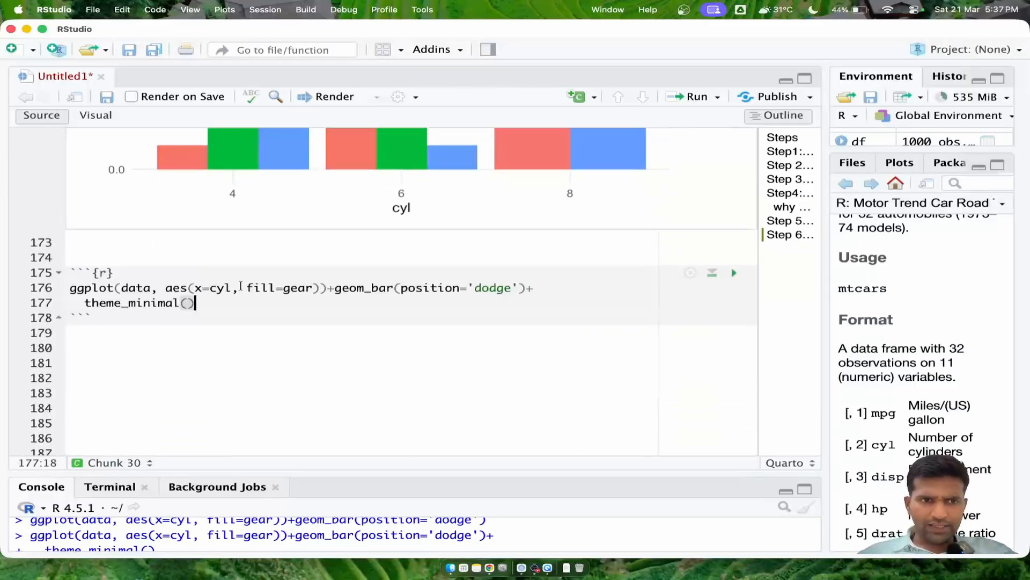
# Append +theme(legend.position = 'top') on a new line after theme_minimal() in the line 175 chunk
pyautogui.write('+')
pyautogui.press('Return')
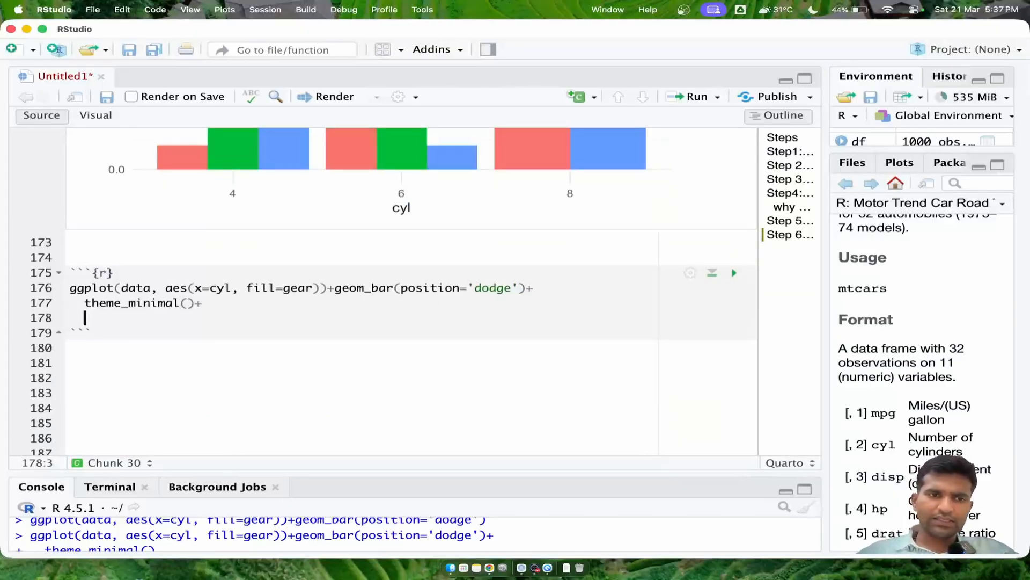
pyautogui.write('theme(')
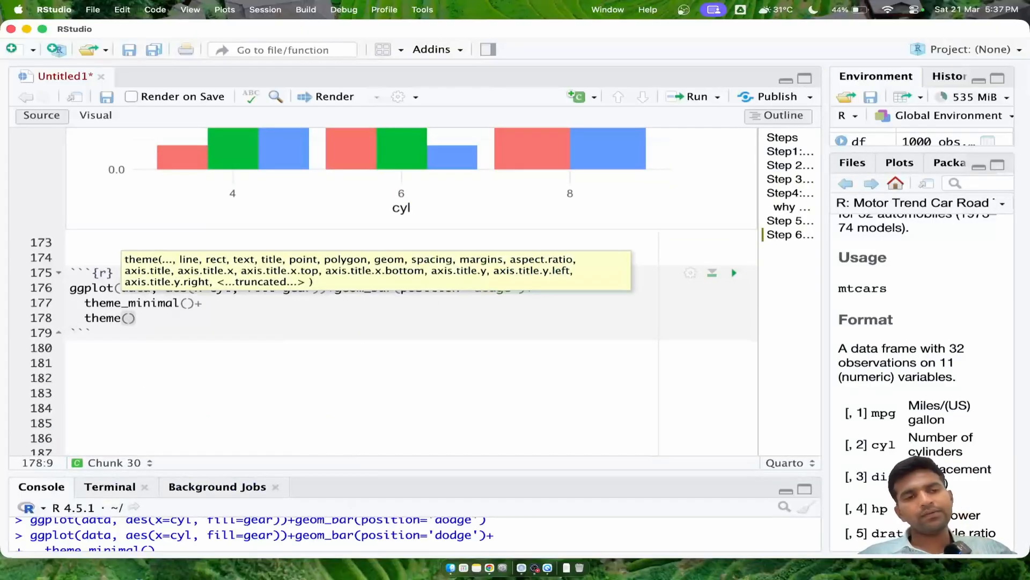
pyautogui.write('legen')
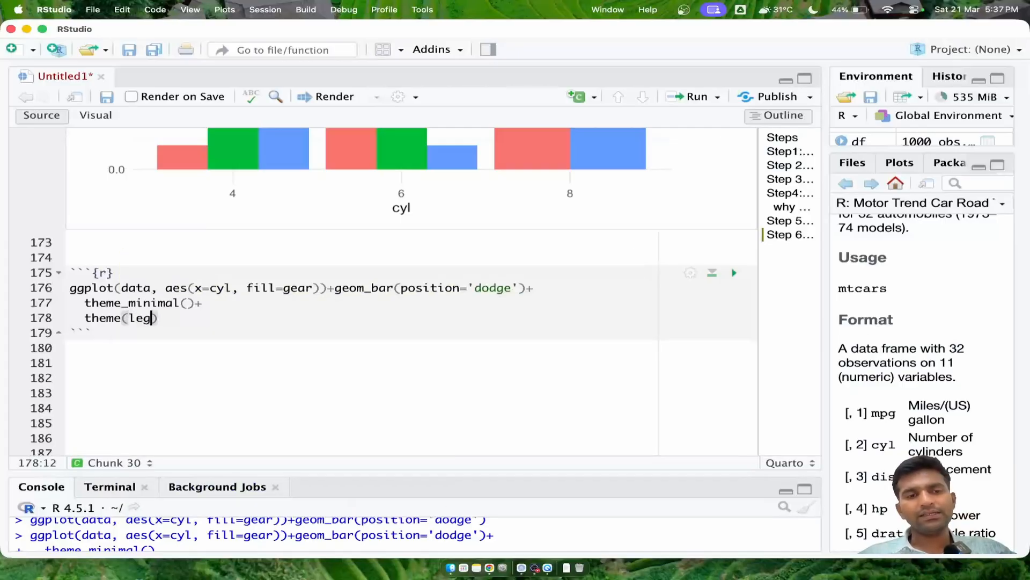
pyautogui.write('d.po')
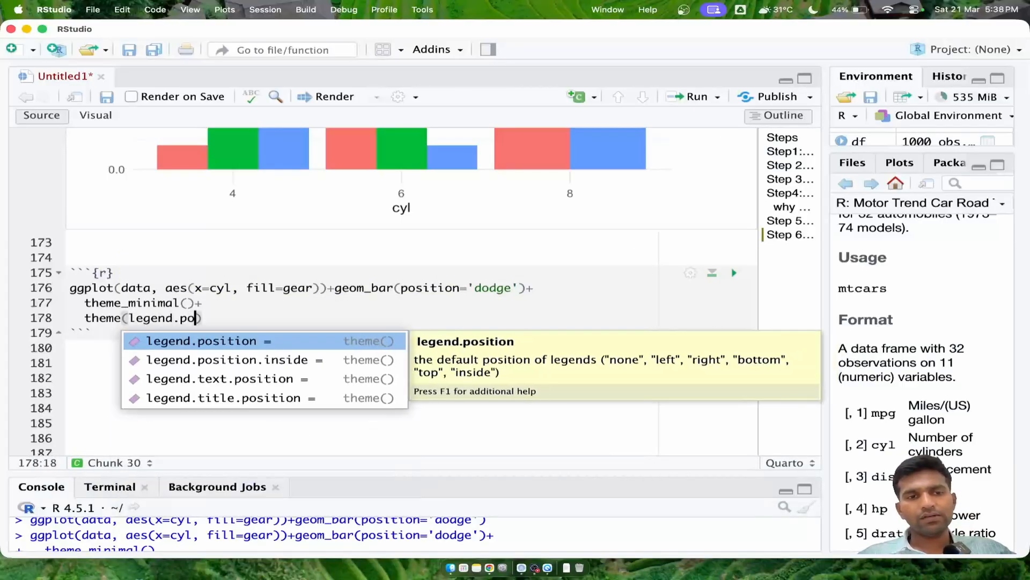
pyautogui.press('Return')
pyautogui.write("'top)")
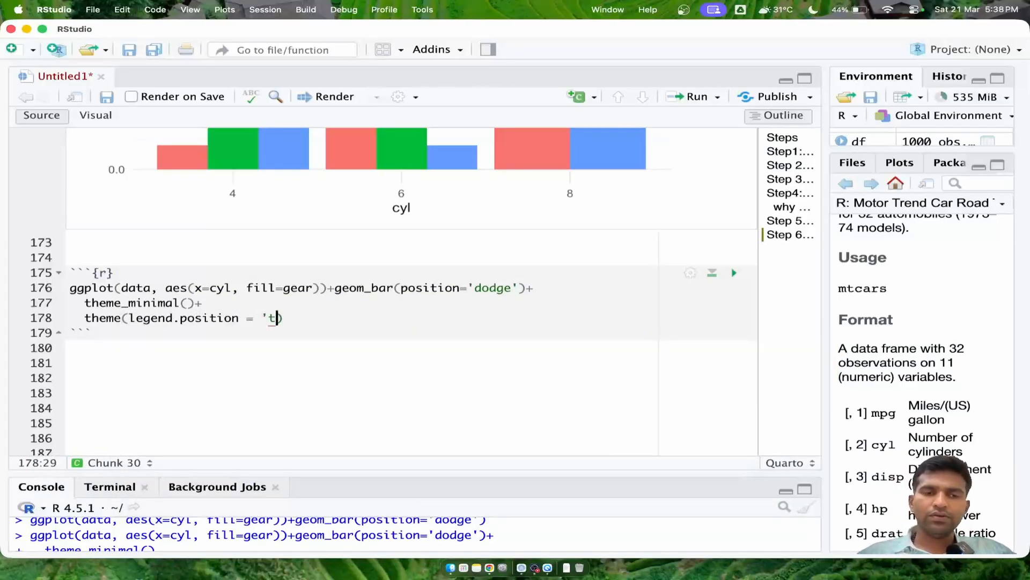
# Close the quote after top in the legend.position argument and run the line 175 chunk
pyautogui.press('Left')
pyautogui.write("'")
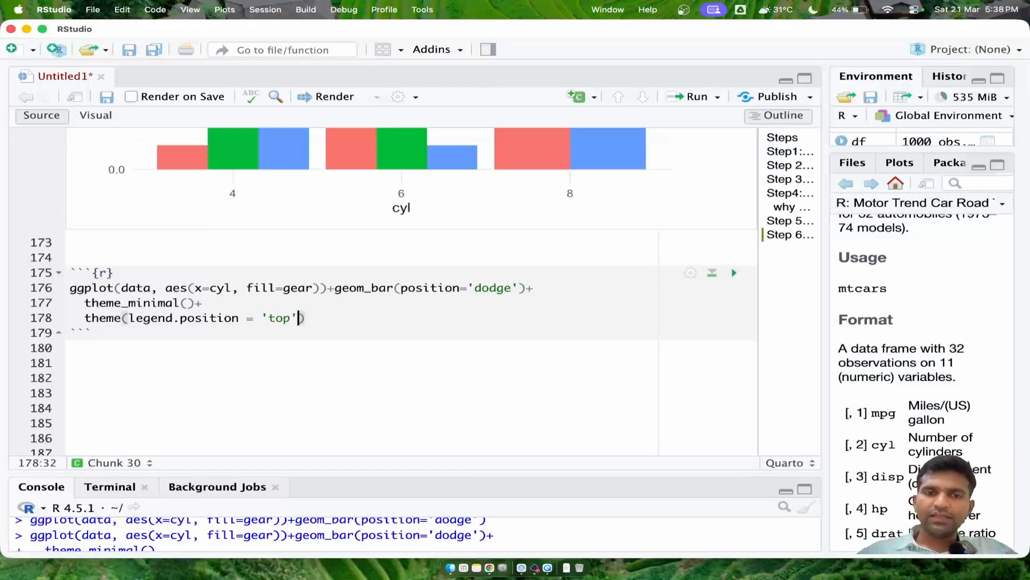
pyautogui.press('super+shift+Return')
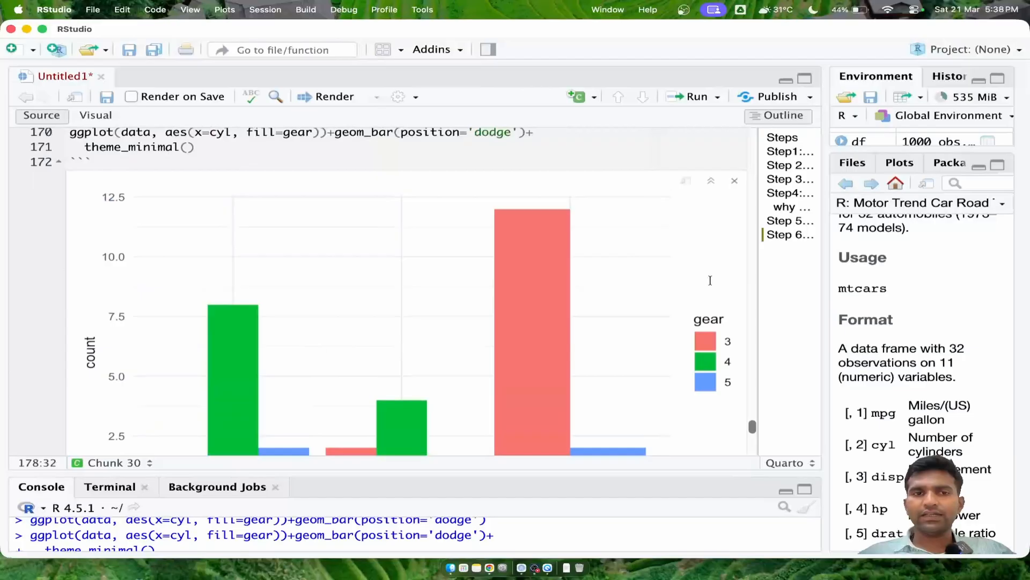
pyautogui.scroll(3, 408, 214)
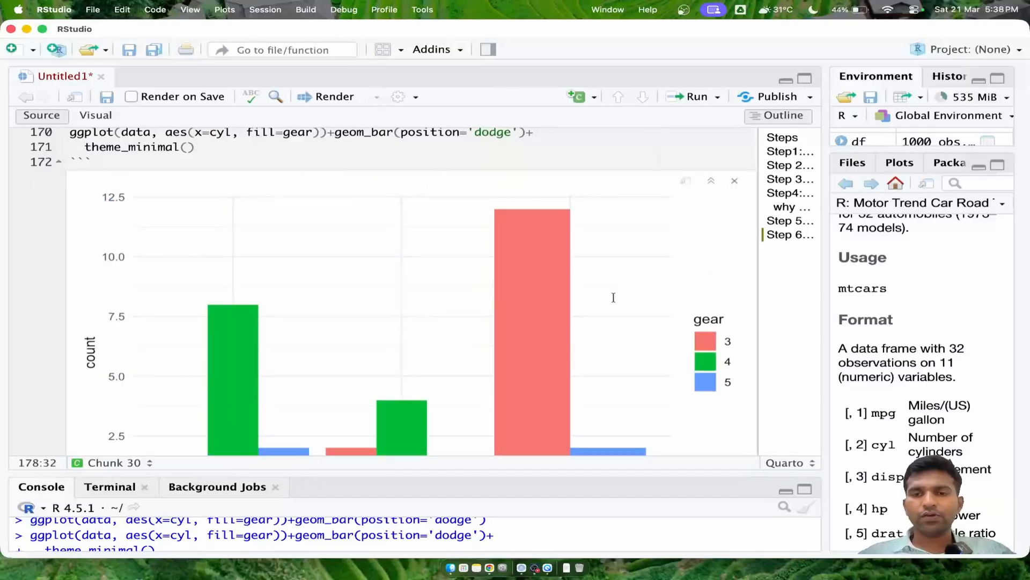
pyautogui.scroll(-10, 613, 298)
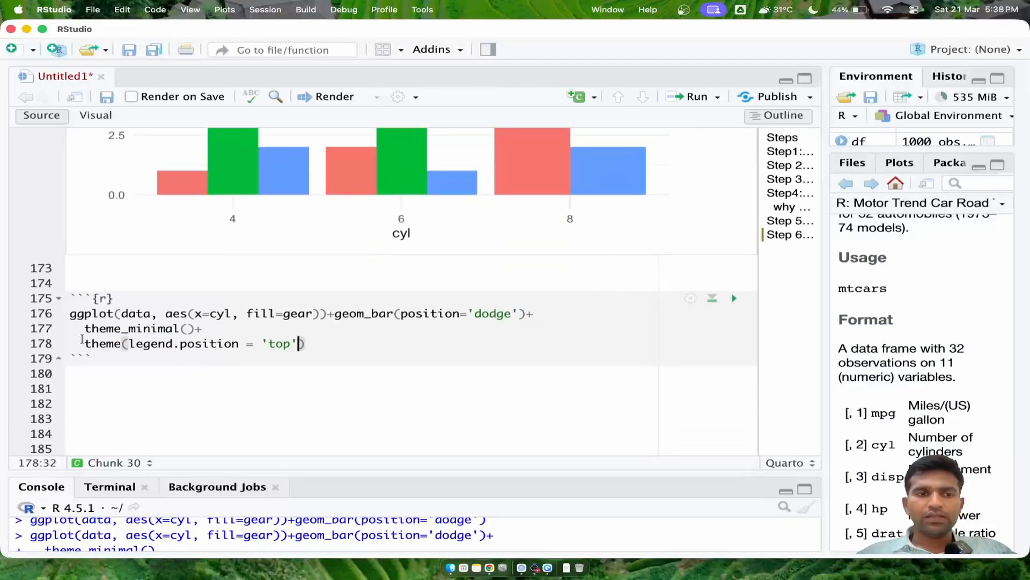
pyautogui.moveTo(84, 344); pyautogui.dragTo(305, 344)
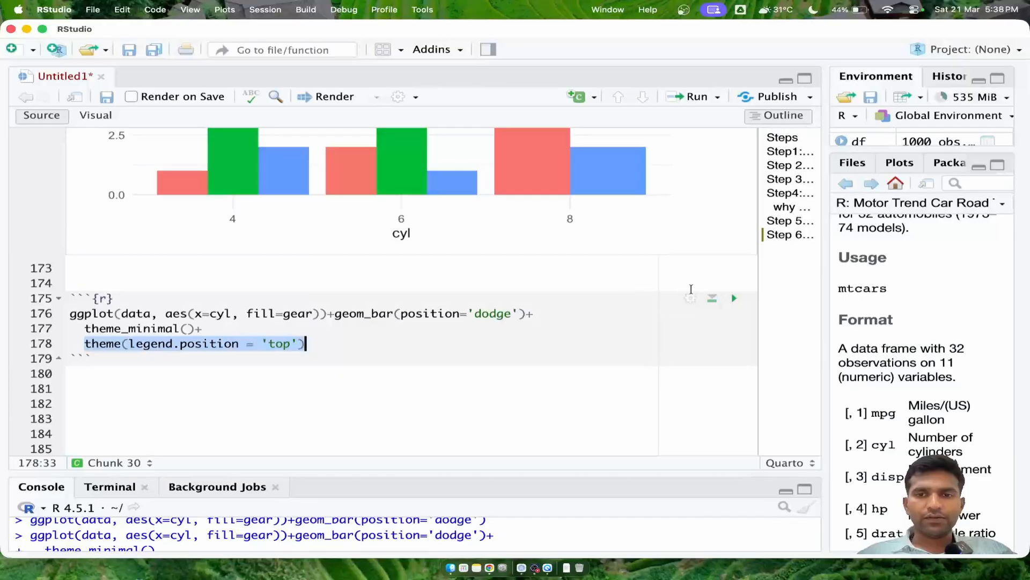
pyautogui.click(734, 298)
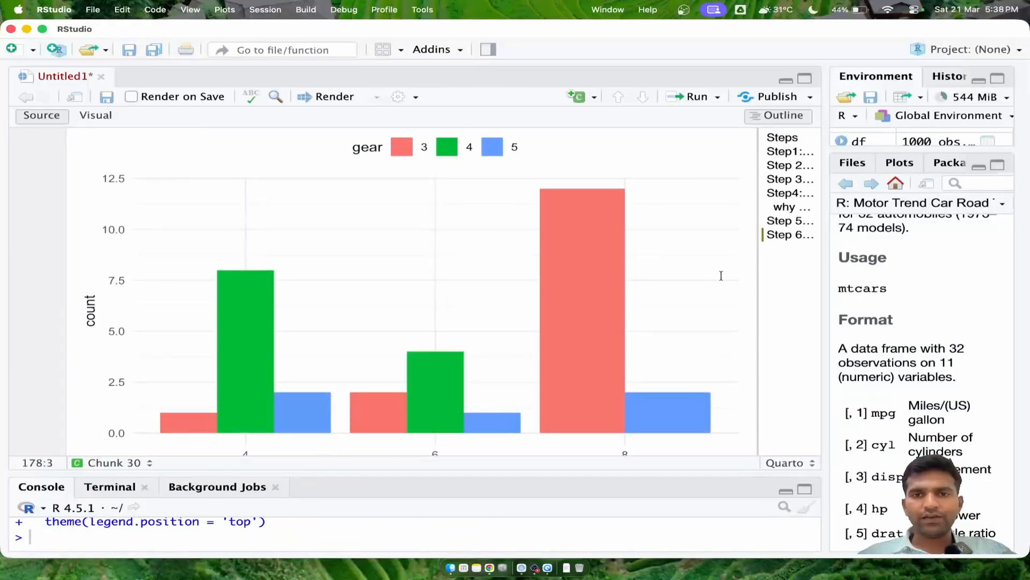
# Examine the new grouped bar graph's gear legend, bars and the cyl and count axis labels
pyautogui.scroll(1, 404, 321)
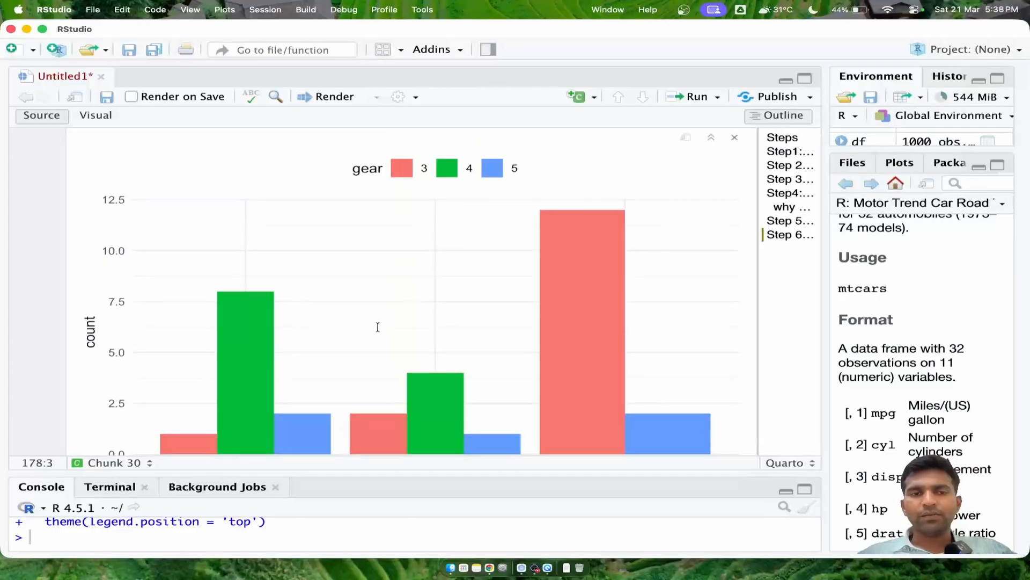
pyautogui.scroll(-2, 340, 320)
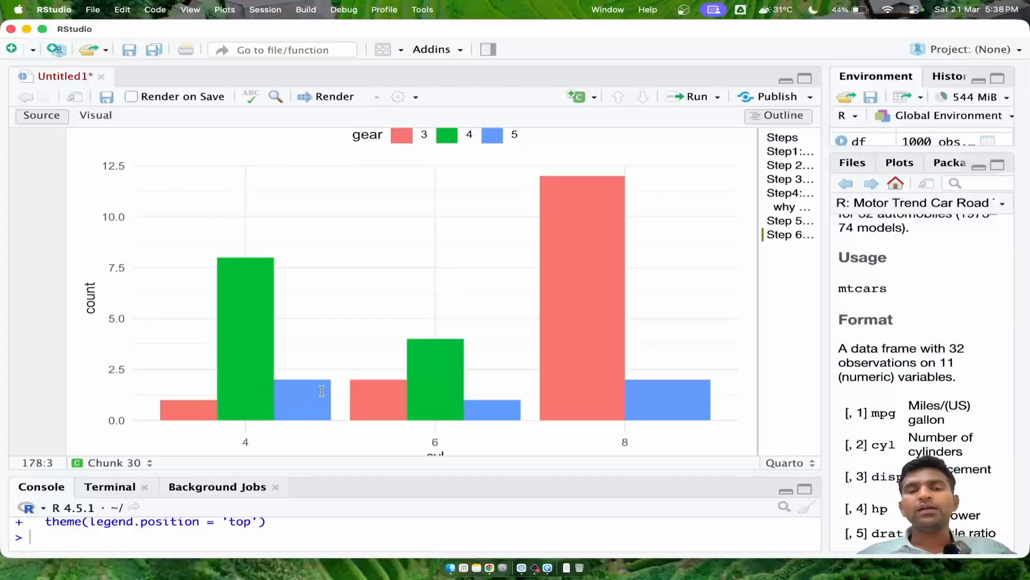
pyautogui.scroll(-1, 322, 391)
pyautogui.scroll(4, 322, 390)
pyautogui.scroll(-4, 322, 390)
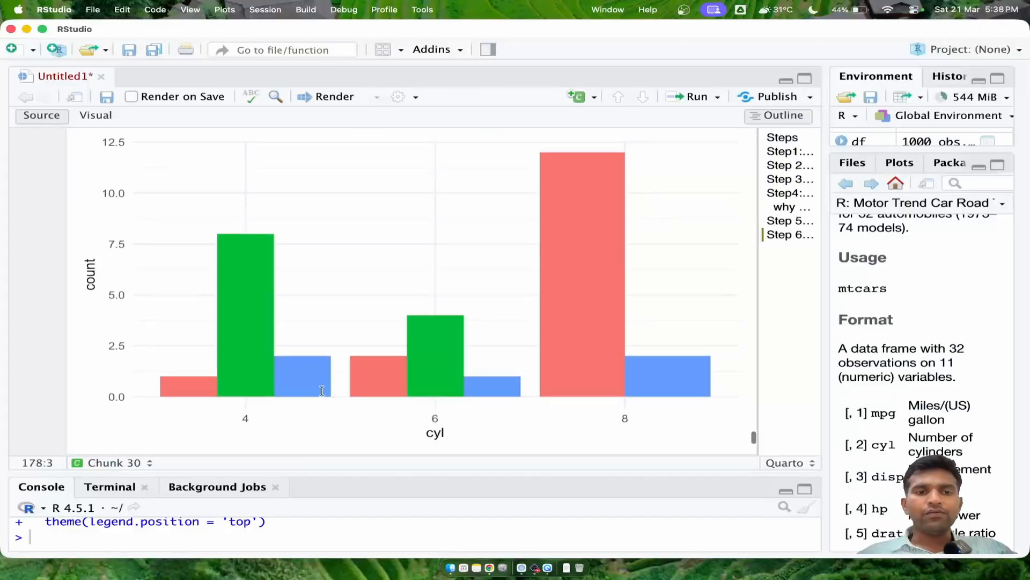
pyautogui.scroll(3, 322, 391)
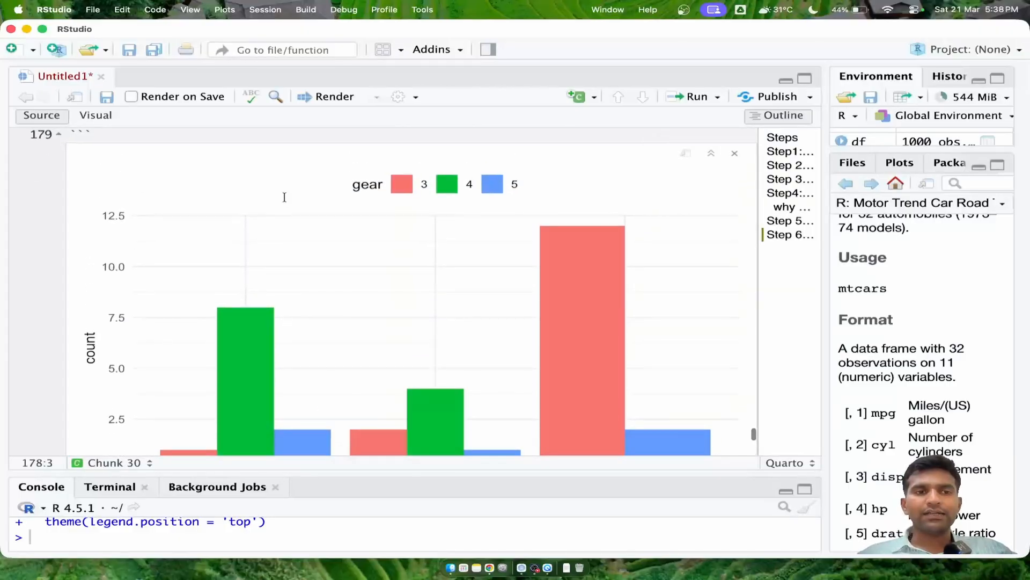
pyautogui.scroll(-3, 284, 175)
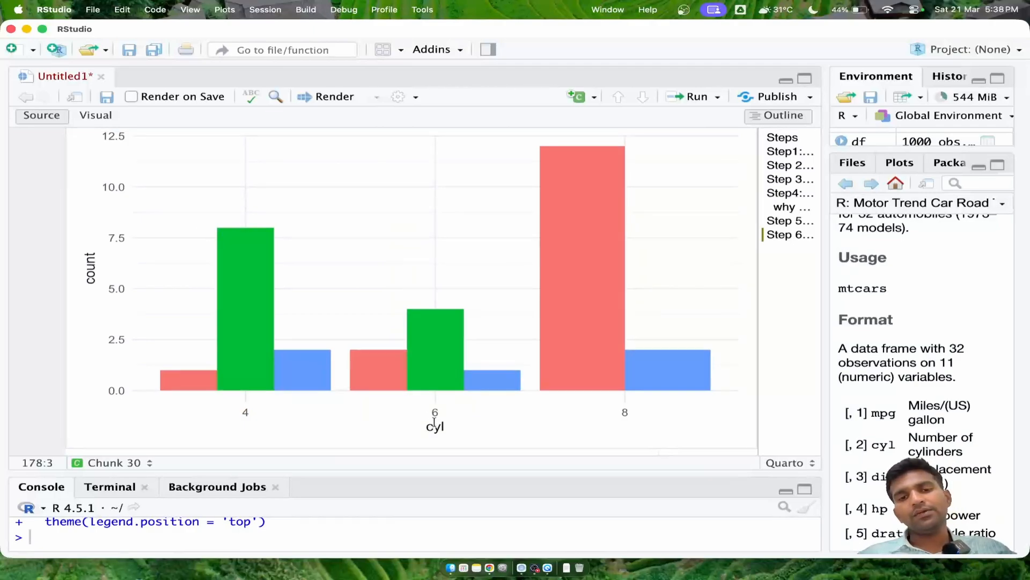
pyautogui.scroll(-1, 432, 419)
# Insert a new R chunk at line 181 below the graph and copy the ggplot code with theme_minimal() and theme(legend.position = 'top') into it
pyautogui.scroll(8, 432, 421)
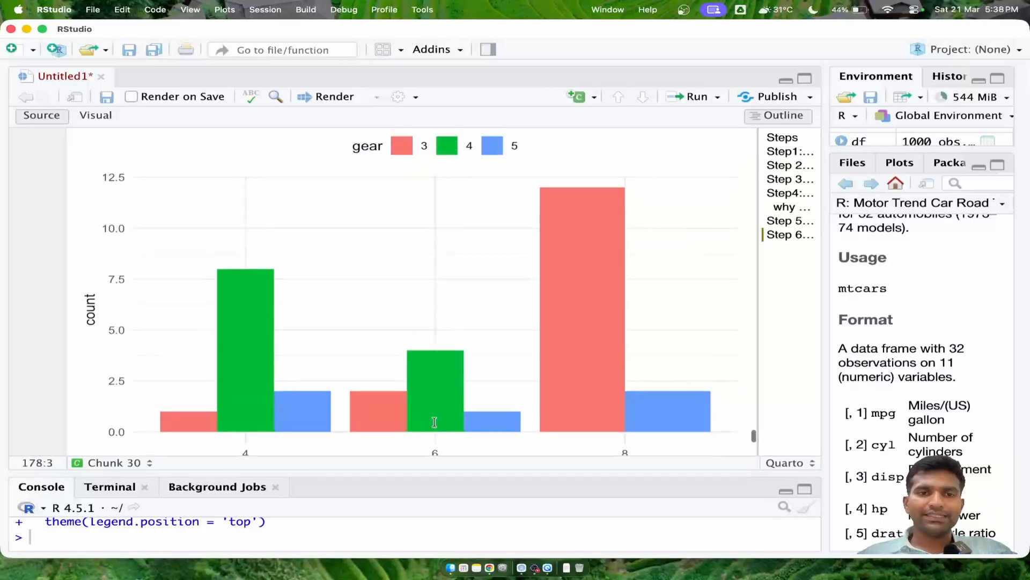
pyautogui.moveTo(307, 241); pyautogui.dragTo(43, 220)
pyautogui.press('super+c')
pyautogui.scroll(-6, 161, 322)
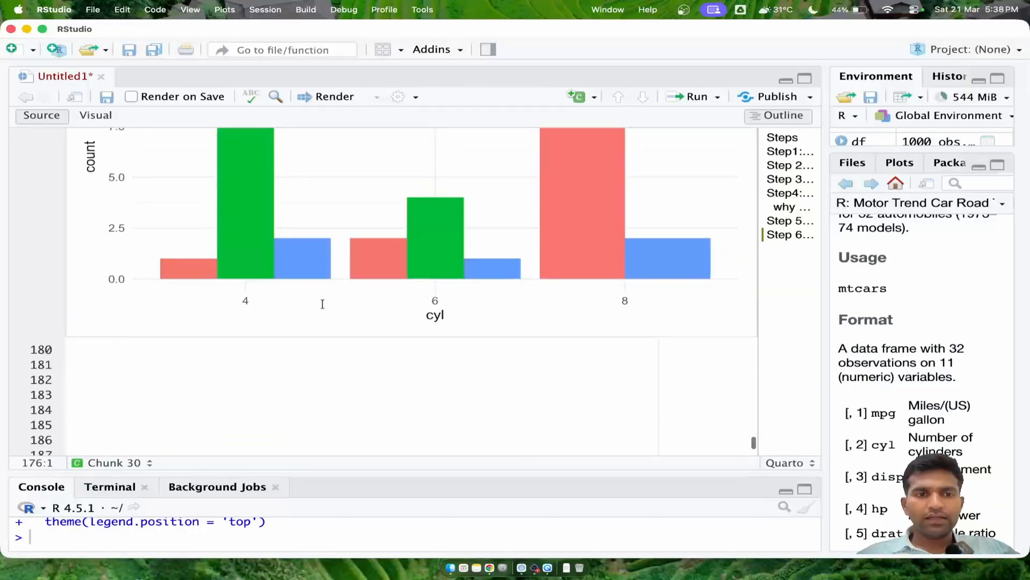
pyautogui.click(173, 365)
pyautogui.press('super+z')
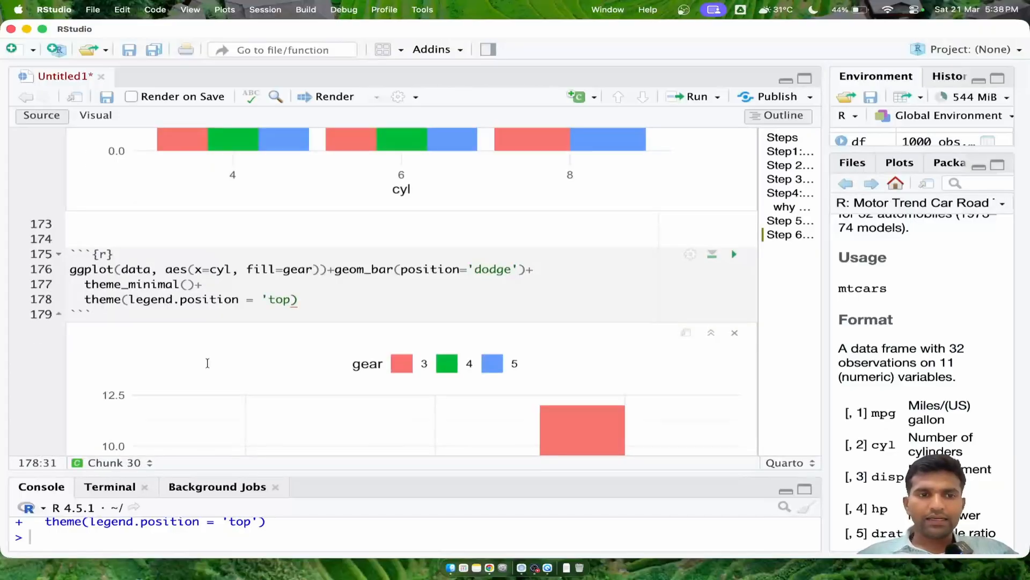
pyautogui.scroll(-9, 223, 389)
pyautogui.click(123, 245)
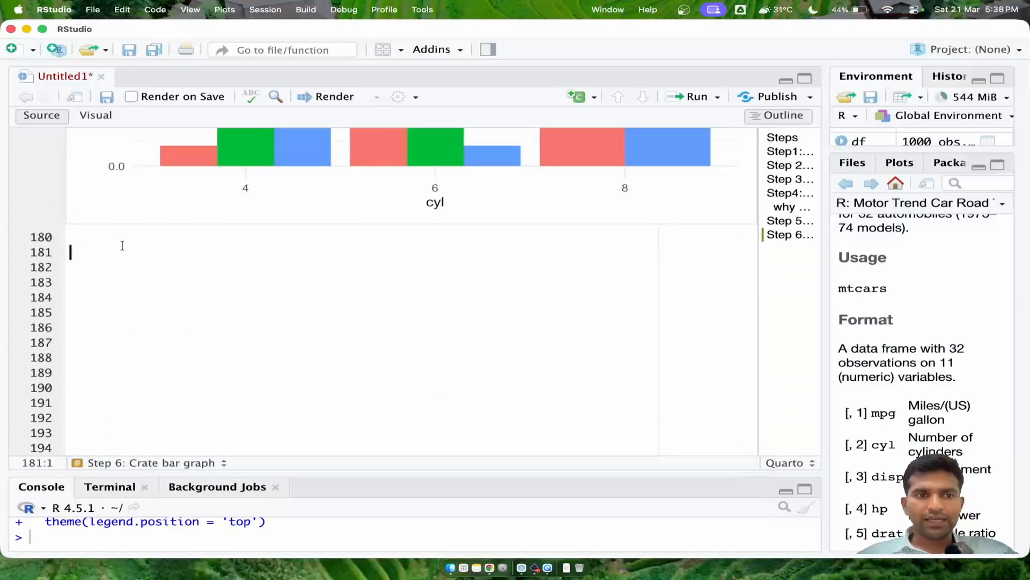
pyautogui.press('super+alt+i')
pyautogui.press('super+v')
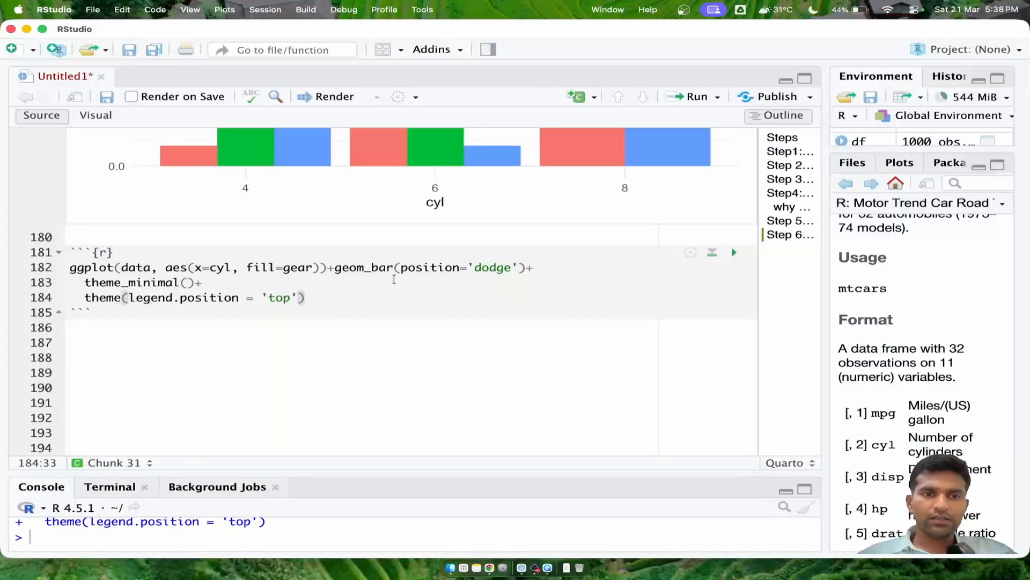
# Append + and a multi-line labs() call with an empty title='' argument to the ggplot code in the line 181 chunk
pyautogui.write('+')
pyautogui.press('Return')
pyautogui.write('l')
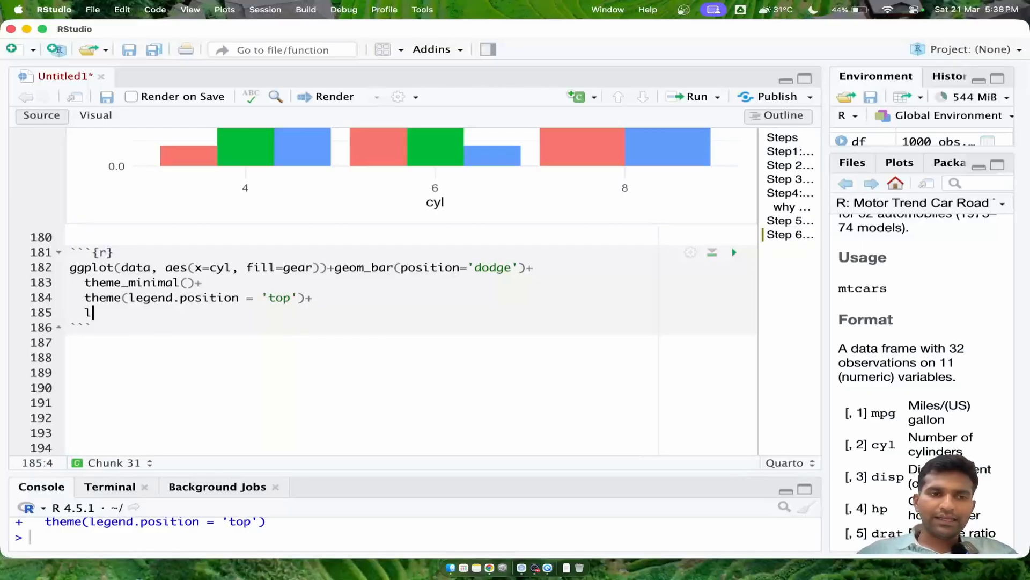
pyautogui.write('abs(')
pyautogui.press('Return')
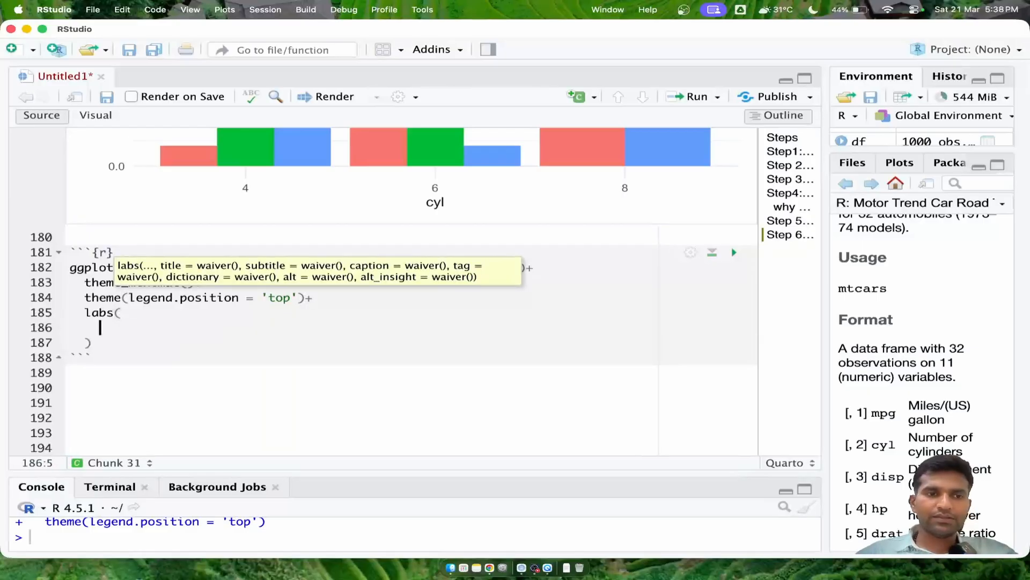
pyautogui.write('title')
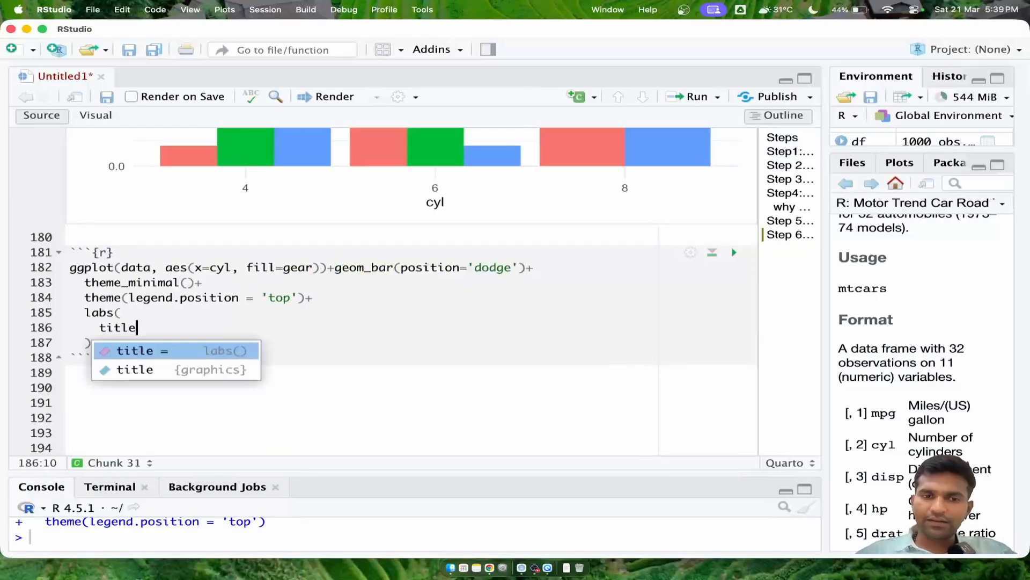
pyautogui.write('=')
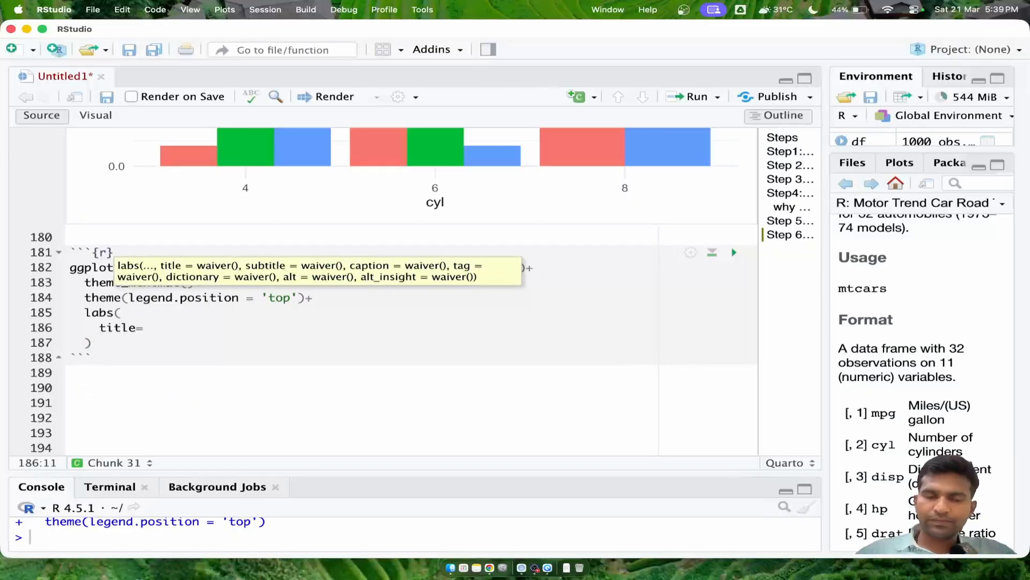
pyautogui.write("'")
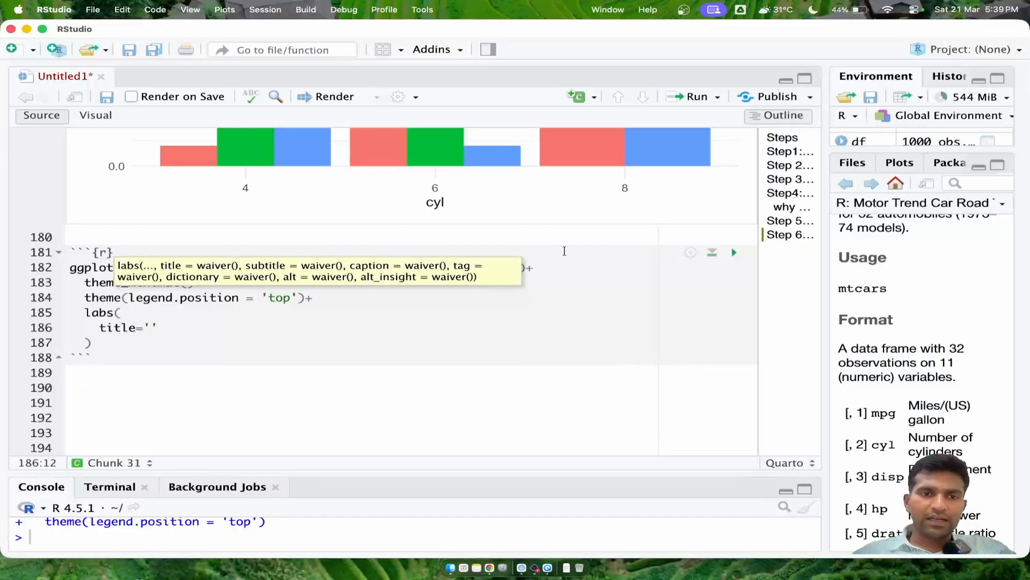
# Copy "frequency distribution of categorical data" from the Objective paragraph into the labs() title and capitalize its first letter
pyautogui.scroll(20, 564, 252)
pyautogui.click(567, 391)
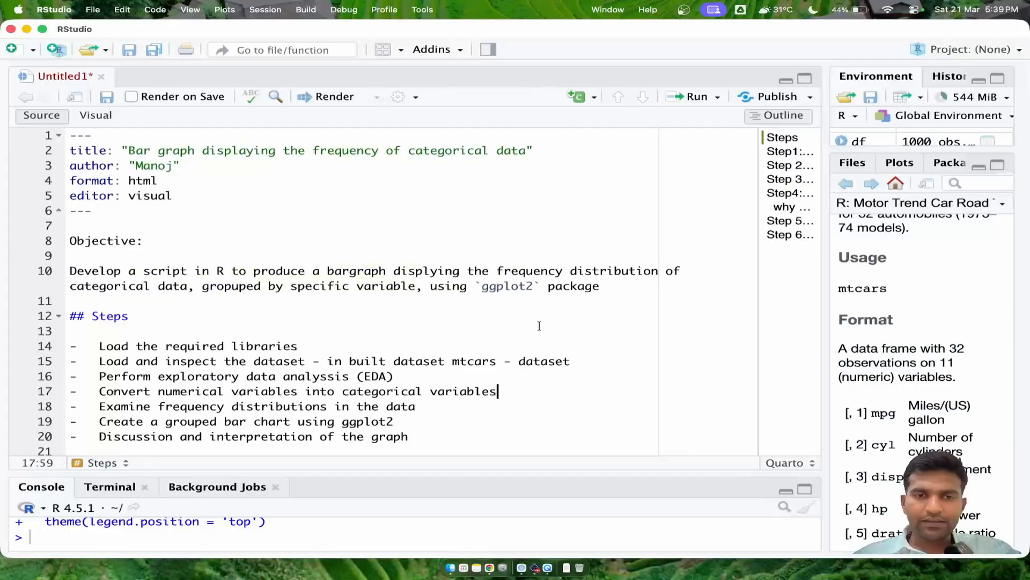
pyautogui.moveTo(498, 271); pyautogui.dragTo(189, 287)
pyautogui.press('super+c')
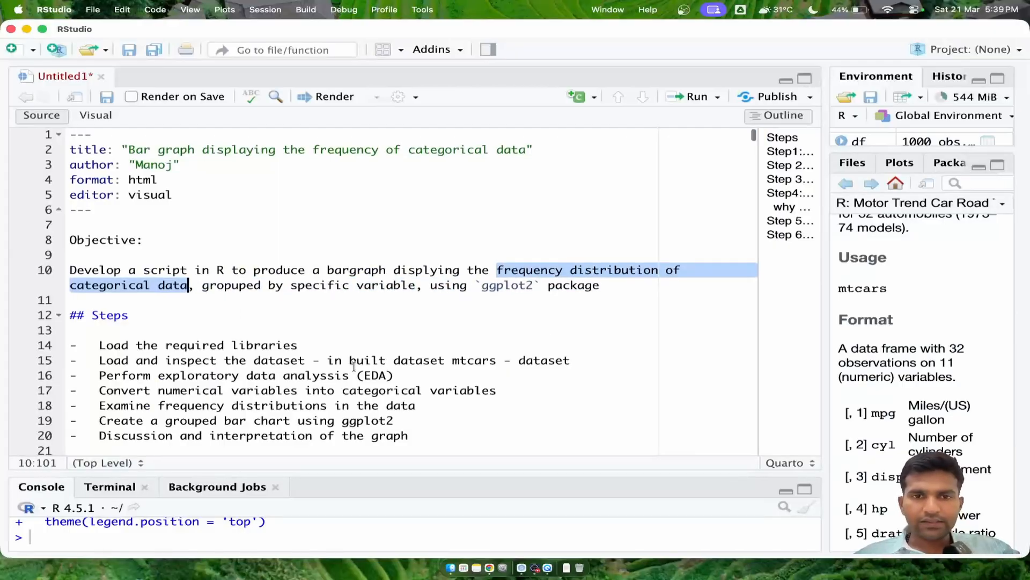
pyautogui.scroll(-20, 353, 366)
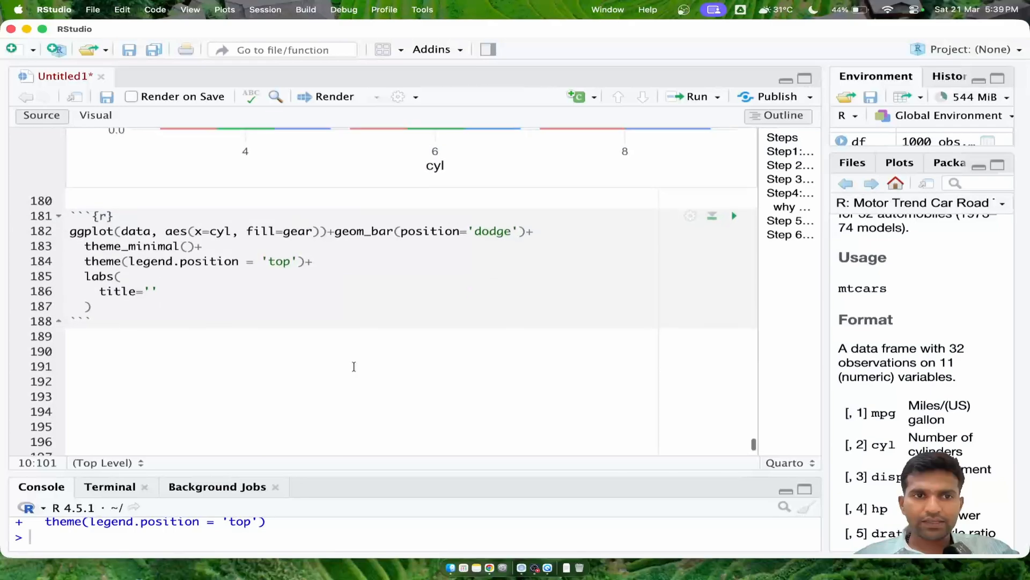
pyautogui.scroll(2, 354, 366)
pyautogui.click(148, 340)
pyautogui.press('super+v')
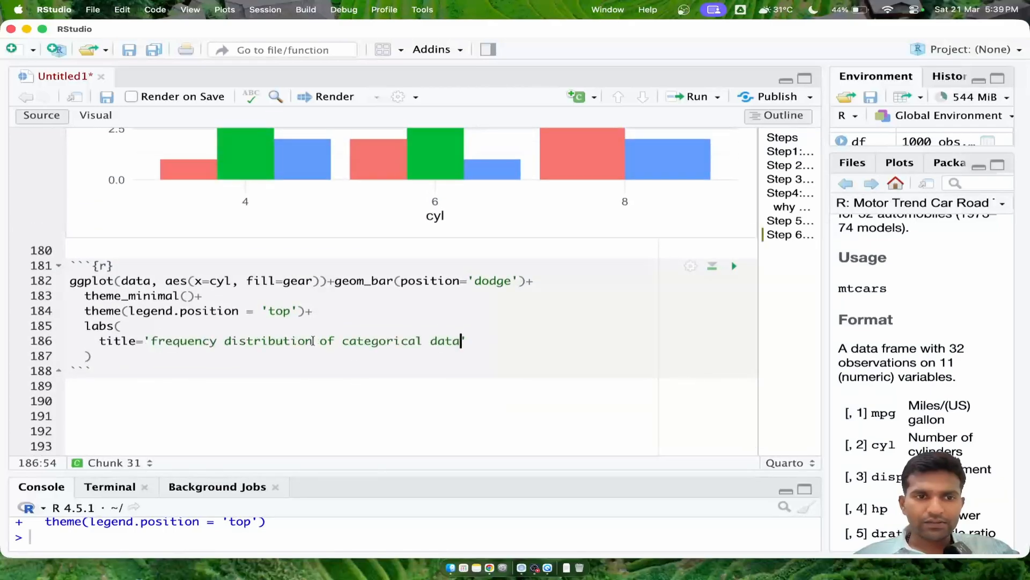
pyautogui.click(157, 340)
pyautogui.press('BackSpace')
pyautogui.write('F')
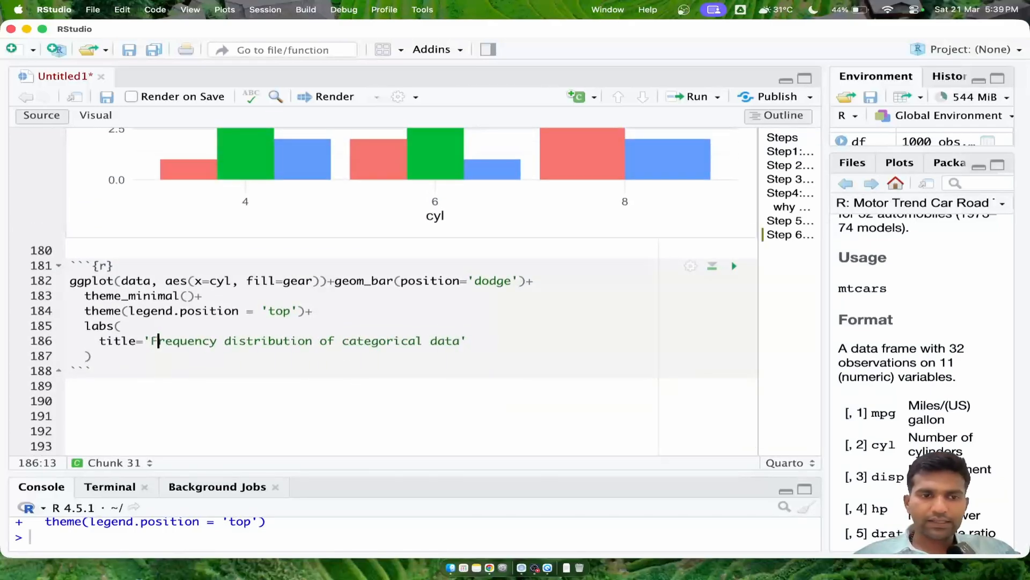
# Add the x-axis label argument x='Number of cylinders' on a new line below the title in labs()
pyautogui.press('super+Right')
pyautogui.press('Return')
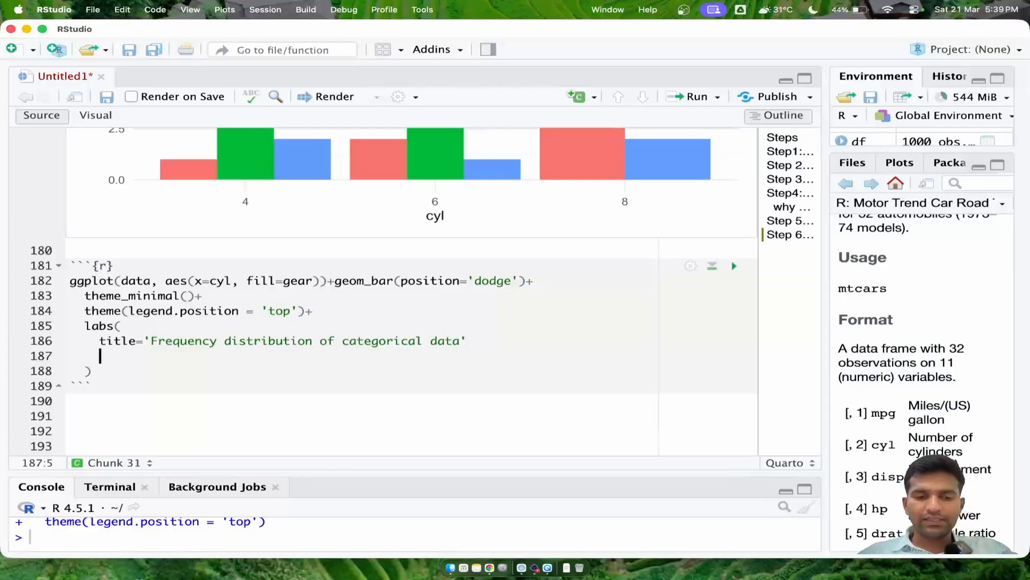
pyautogui.write('x=')
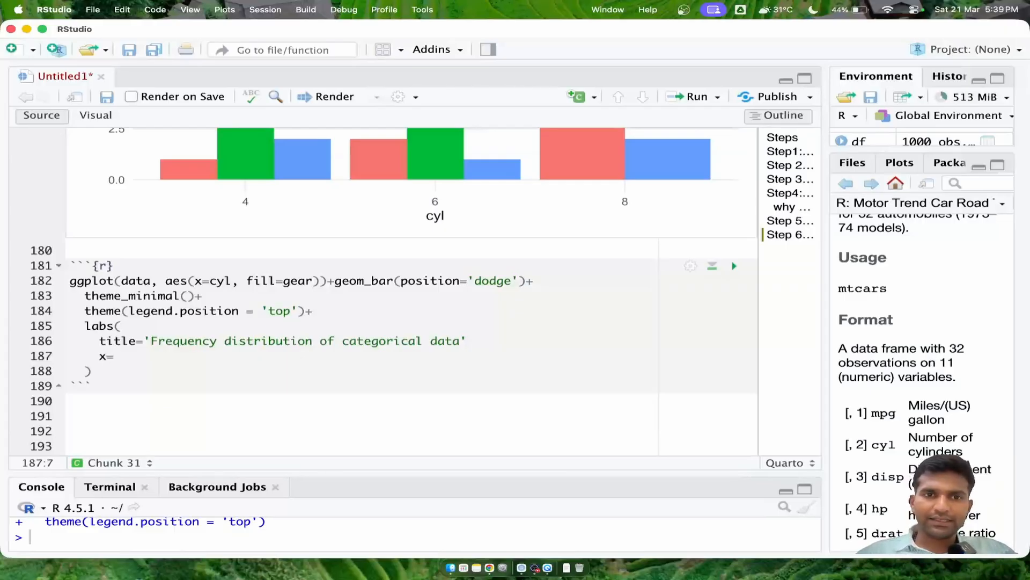
pyautogui.write("'")
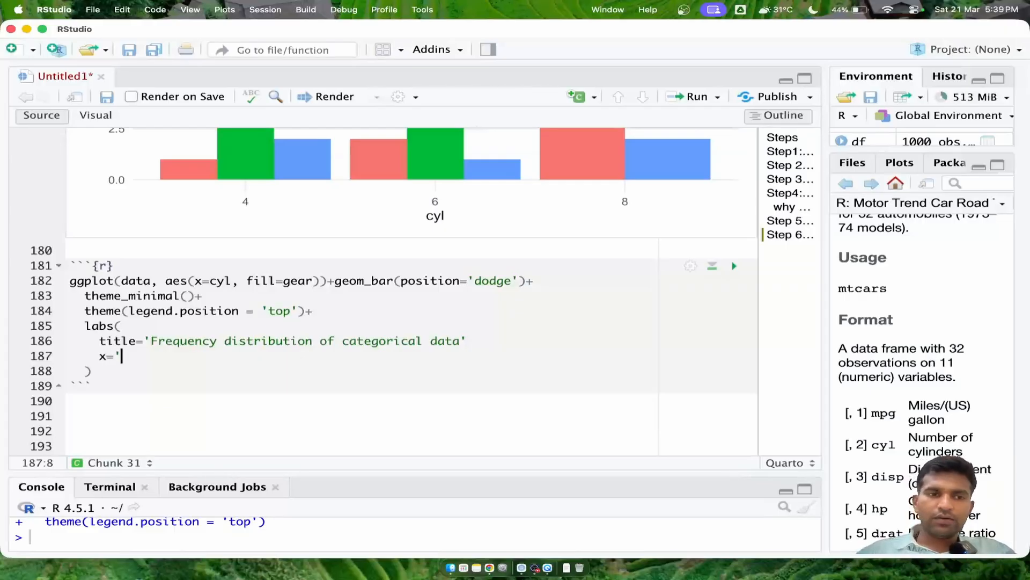
pyautogui.write('Number of cuyl')
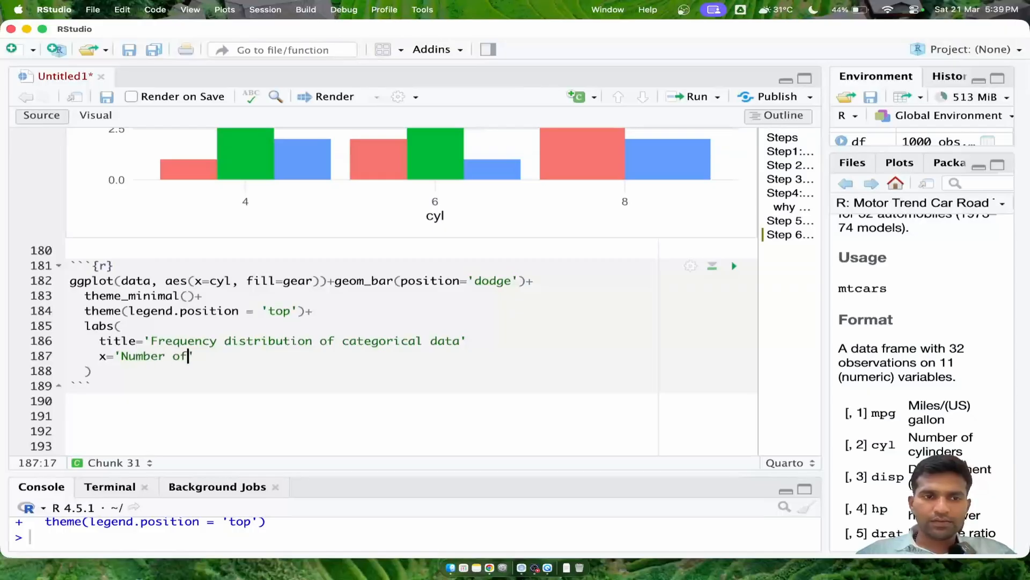
pyautogui.press('BackSpace')
pyautogui.press('BackSpace')
pyautogui.press('BackSpace')
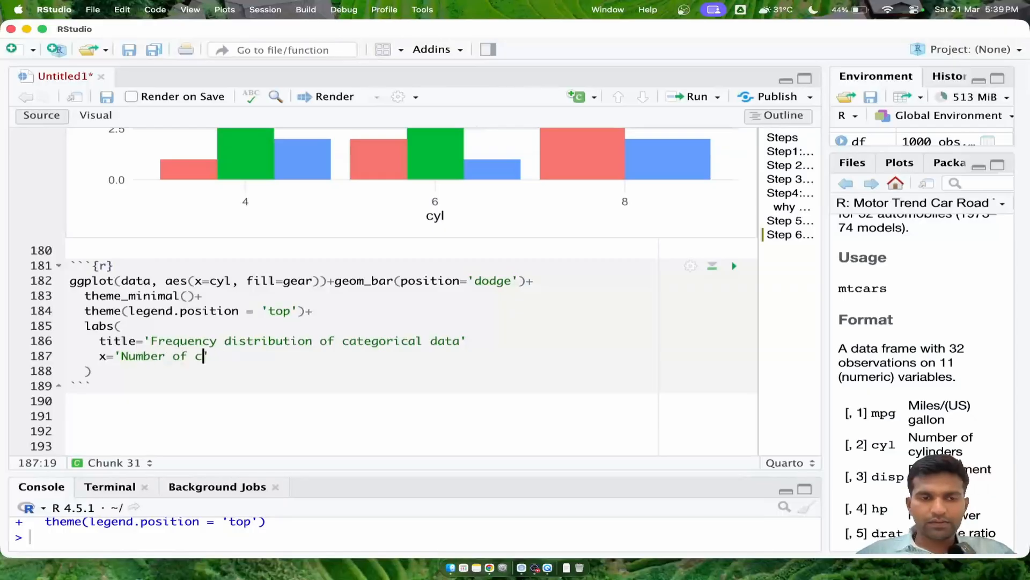
pyautogui.write('ylinders')
pyautogui.press('Right')
pyautogui.press('Return')
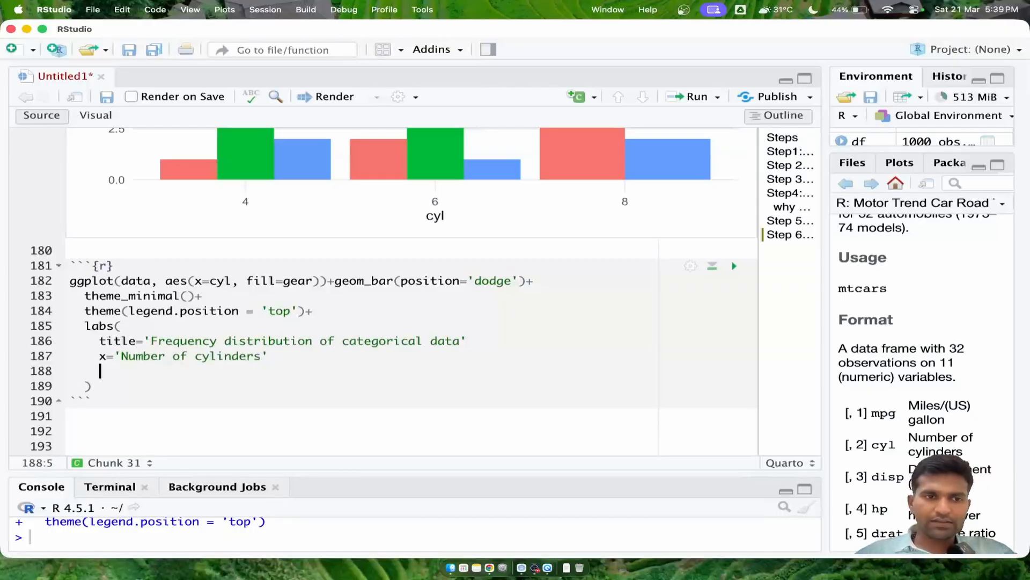
# Add the separating commas after the title and x arguments in the labs() call of the line 181 chunk
pyautogui.press('Up')
pyautogui.press('End')
pyautogui.press('Up')
pyautogui.press('End')
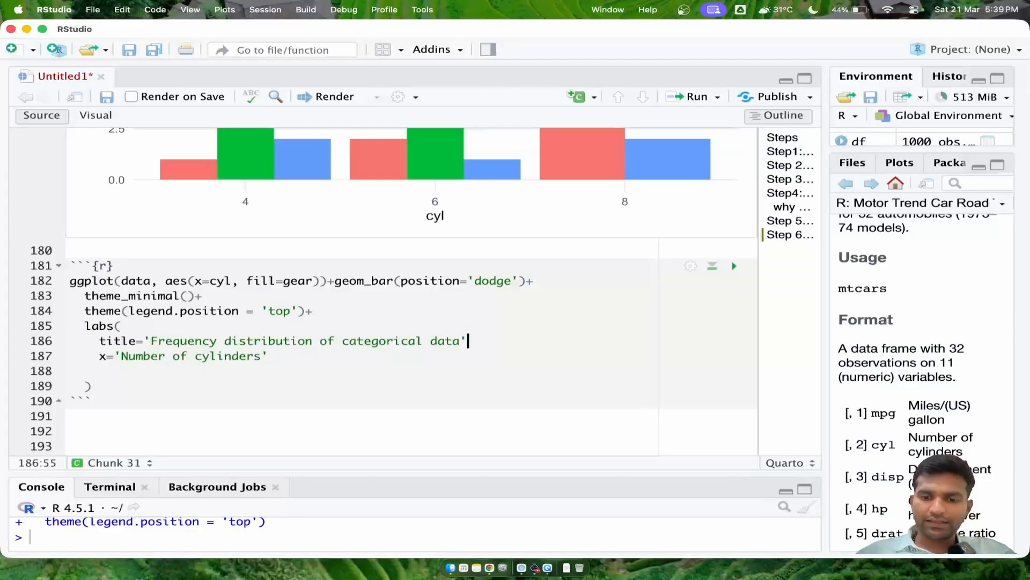
pyautogui.write(',')
pyautogui.press('Down')
pyautogui.press('Down')
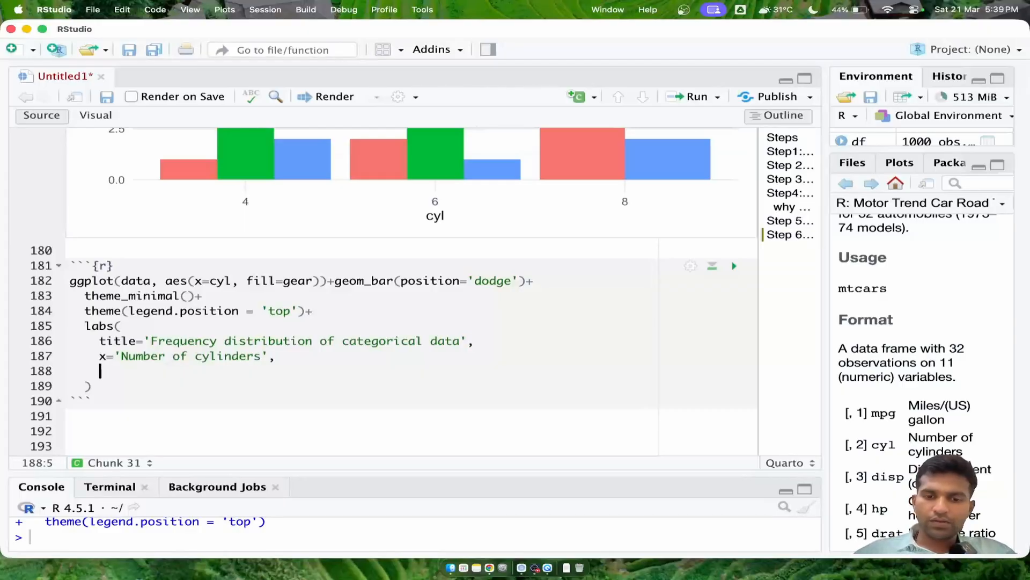
# Add the y-axis label argument y='Count' on the empty line below the x argument in labs()
pyautogui.write("y='")
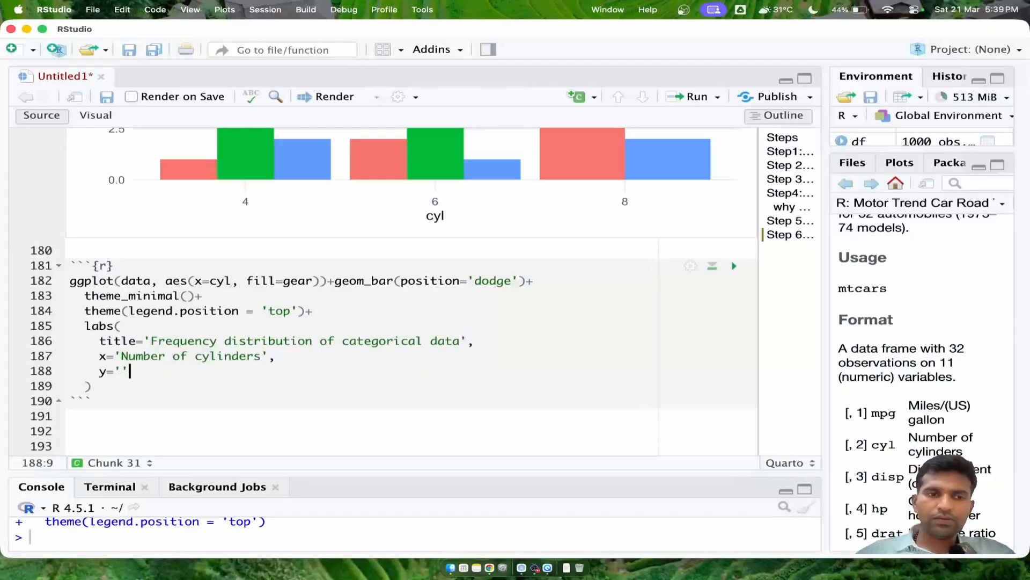
pyautogui.write('Count')
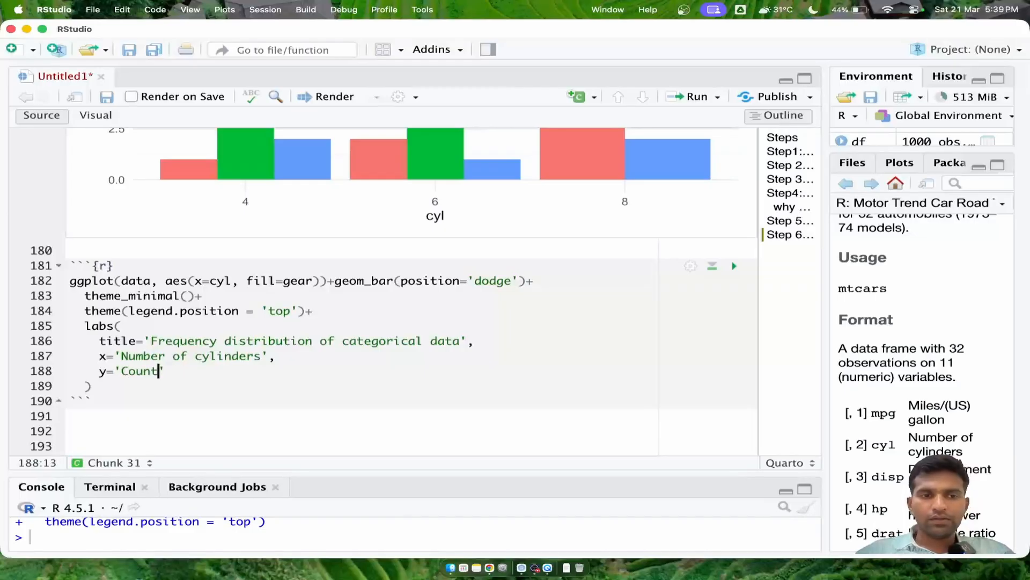
pyautogui.press('BackSpace')
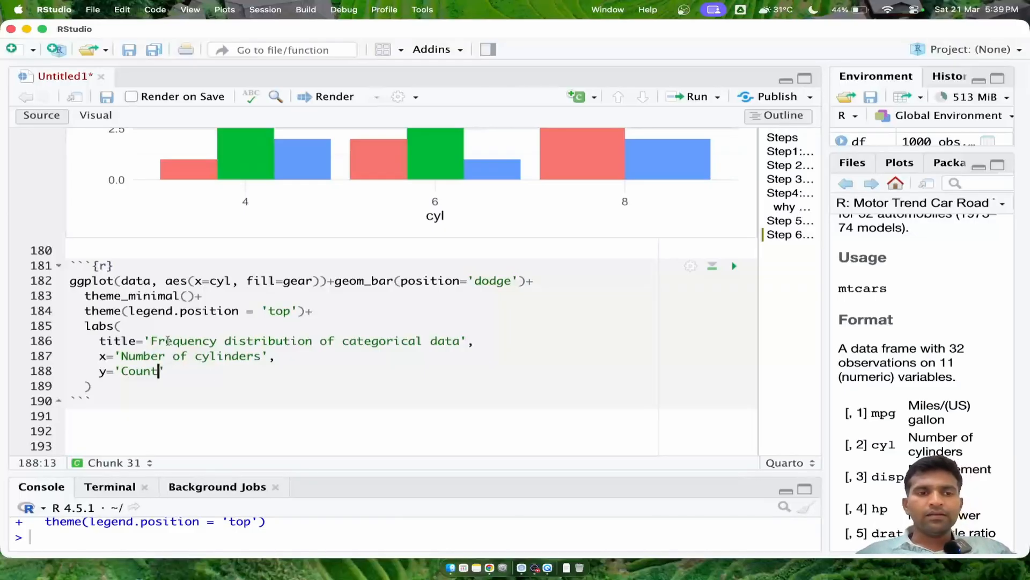
pyautogui.click(183, 373)
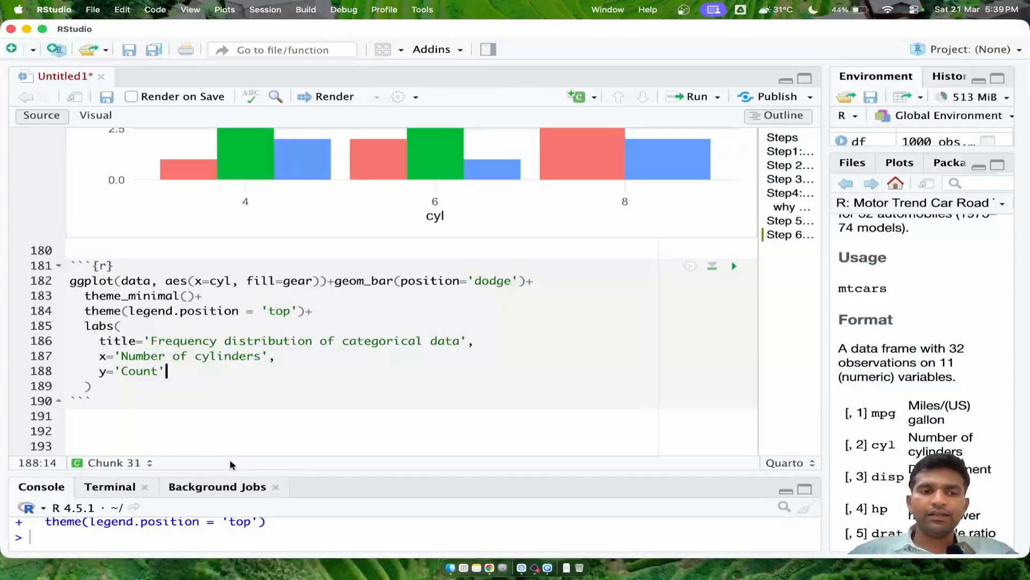
# Add the legend title argument fill='Gears' on a new line in labs() and put a comma after the y argument
pyautogui.press('Return')
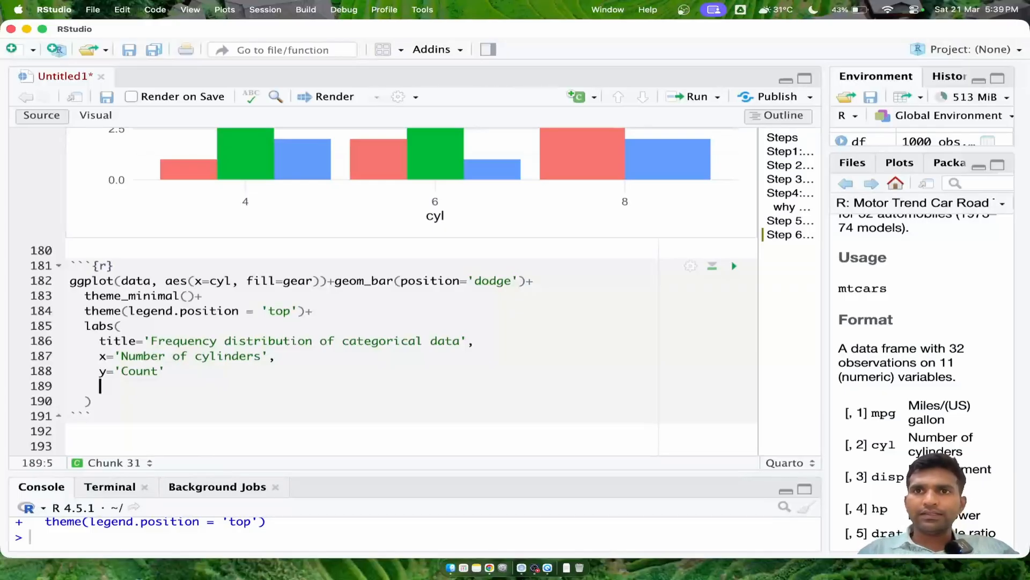
pyautogui.write('fill=')
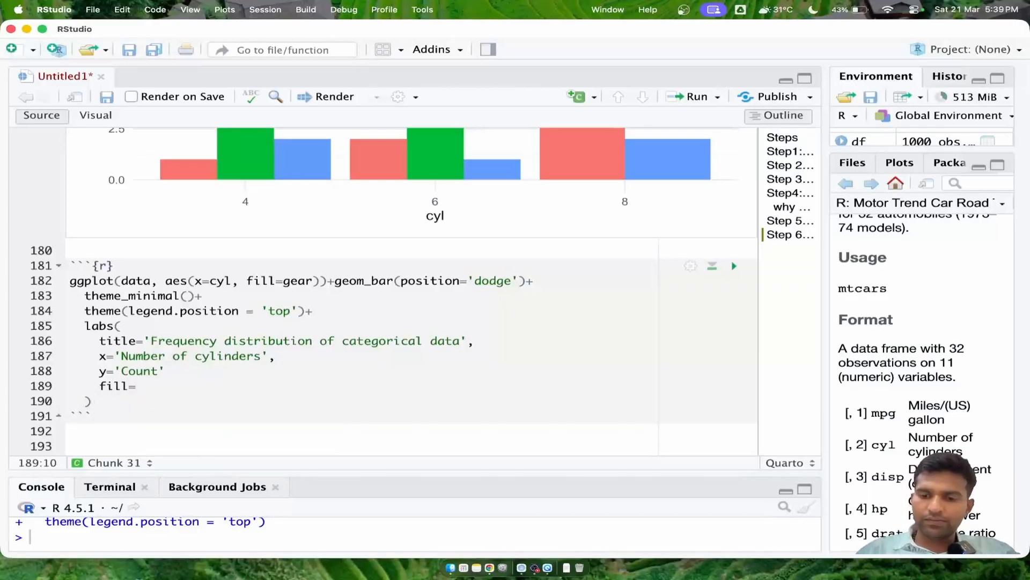
pyautogui.write("''")
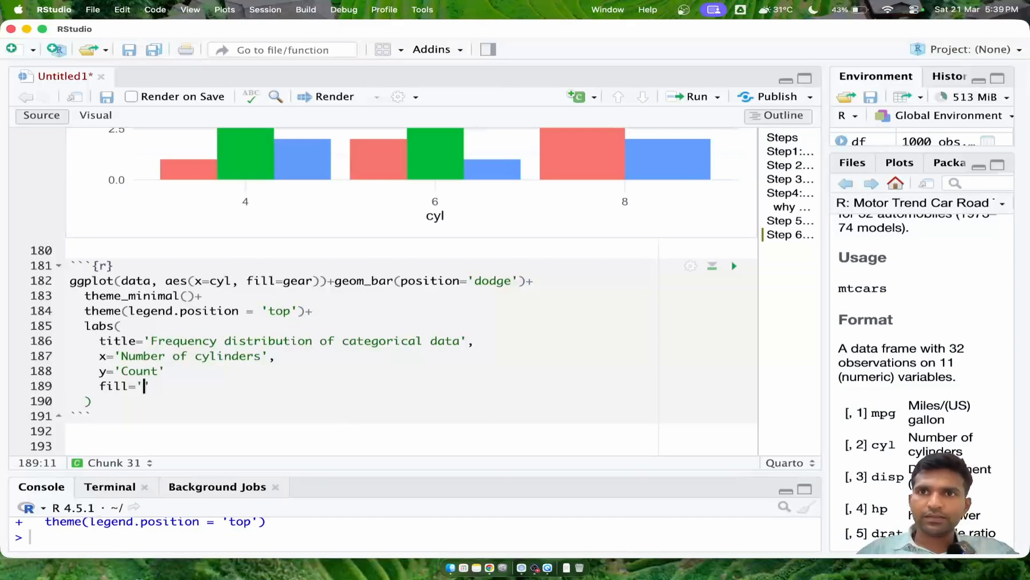
pyautogui.write('Ge')
pyautogui.write('ars')
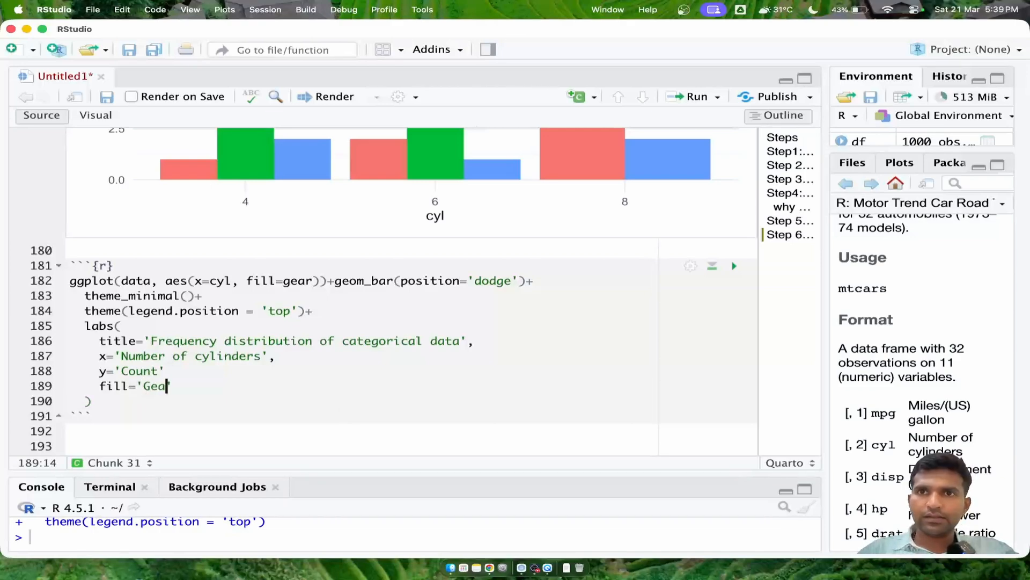
pyautogui.press('Right')
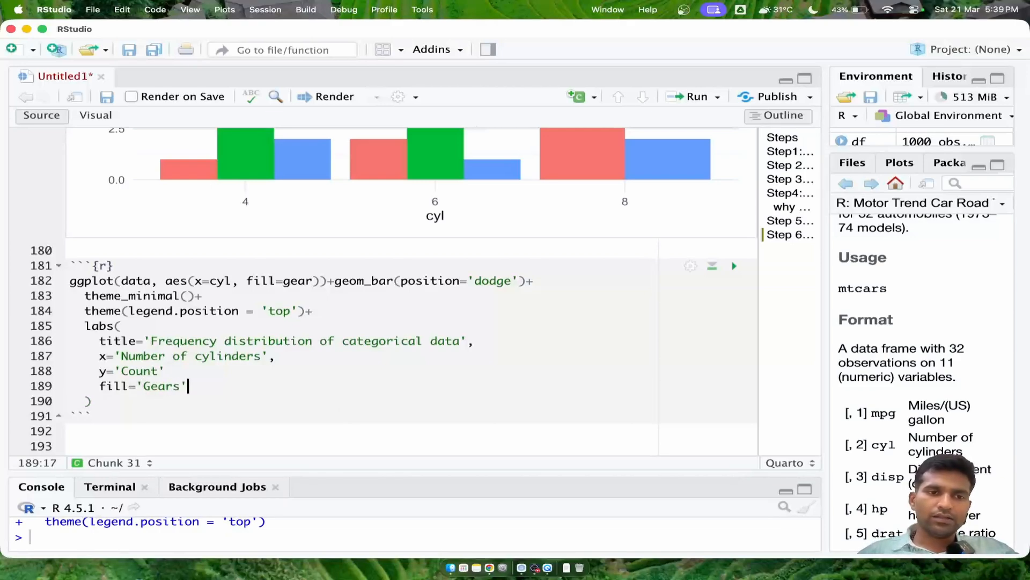
pyautogui.press('Up')
pyautogui.write(',')
# Check the ends of the labs() argument lines and run the line 181 chunk to draw the labelled bar graph
pyautogui.click(479, 342)
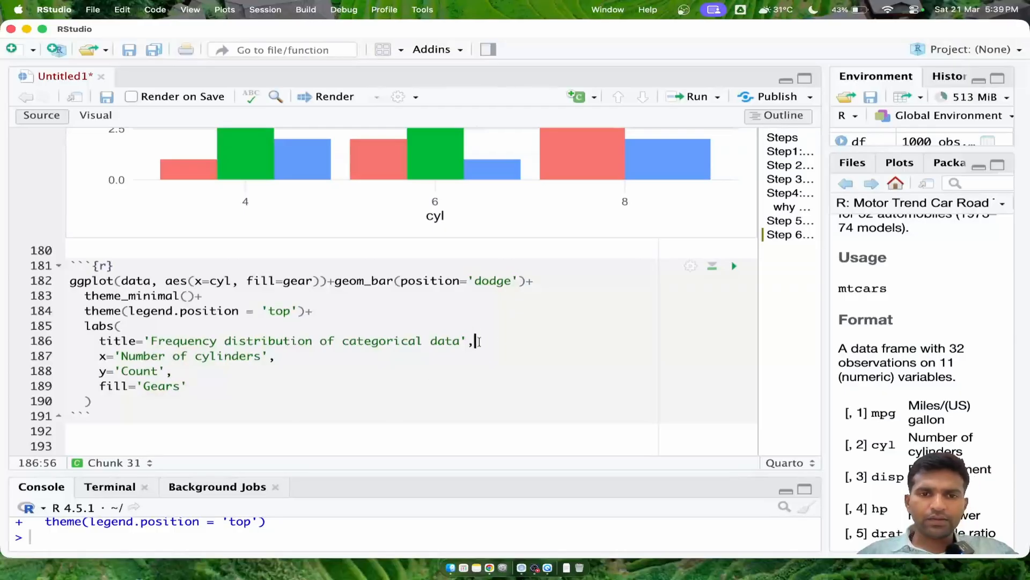
pyautogui.click(307, 358)
pyautogui.click(189, 373)
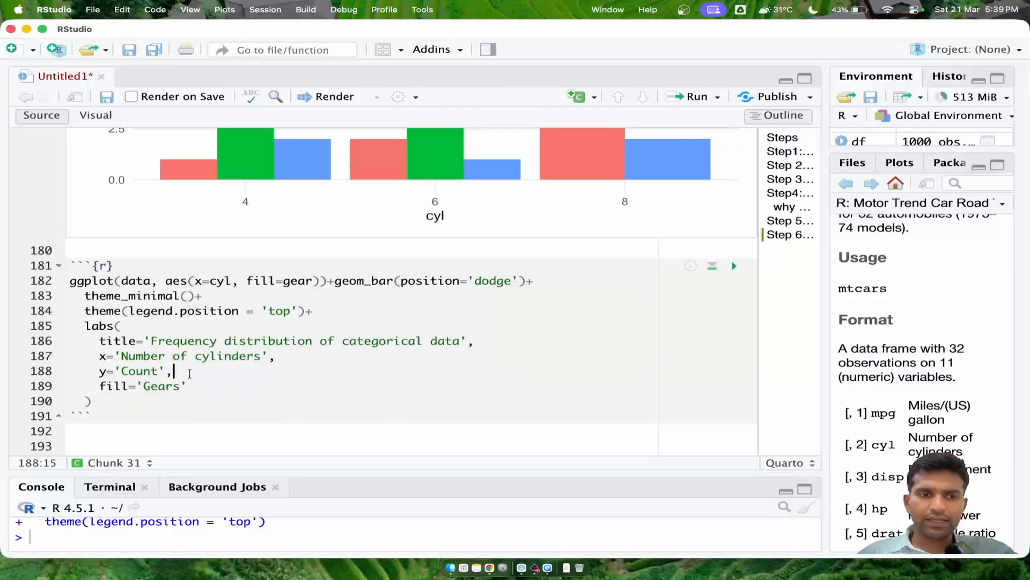
pyautogui.click(198, 385)
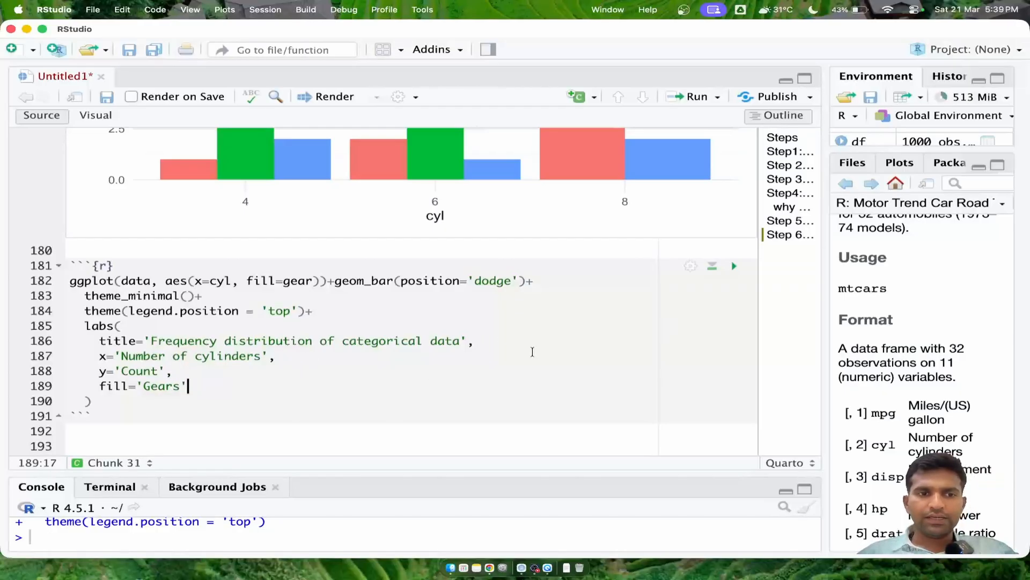
pyautogui.click(734, 266)
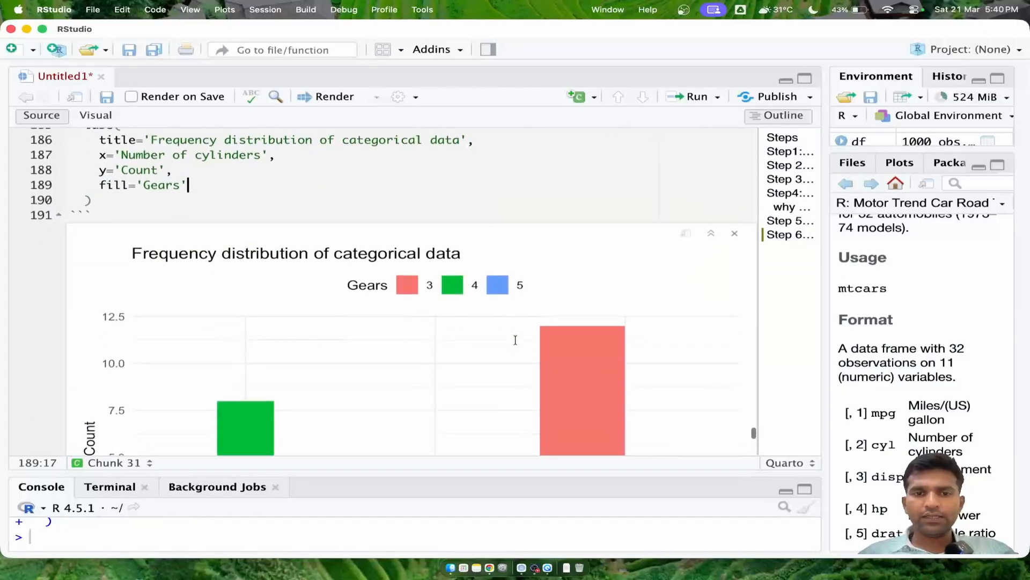
# Compare the previous unlabelled graph with the new one, examining the title, legend title, axis labels and grouped bars
pyautogui.scroll(10, 516, 340)
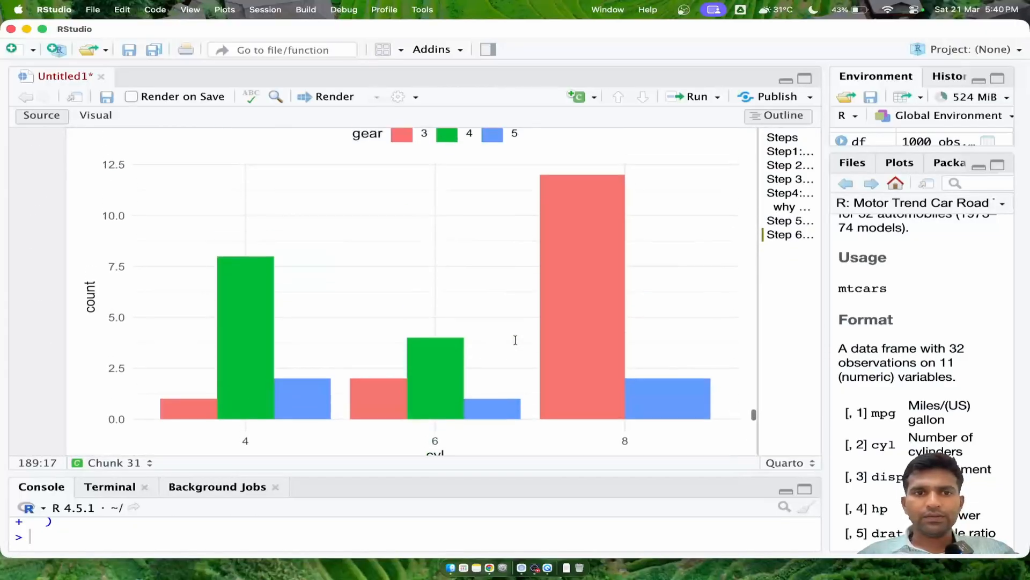
pyautogui.scroll(-2, 515, 340)
pyautogui.rightClick(397, 321)
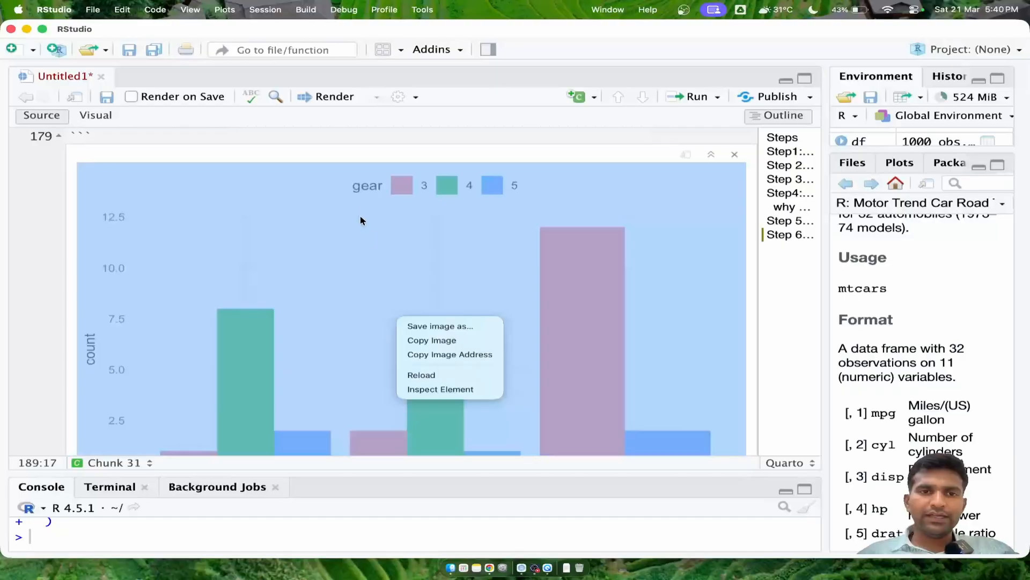
pyautogui.click(374, 240)
pyautogui.click(418, 133)
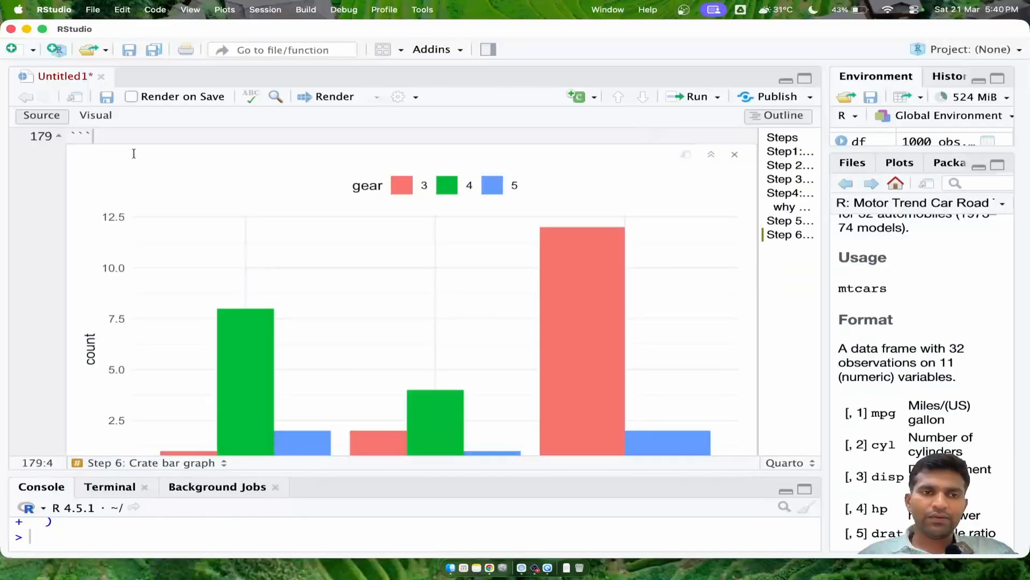
pyautogui.scroll(-4, 339, 193)
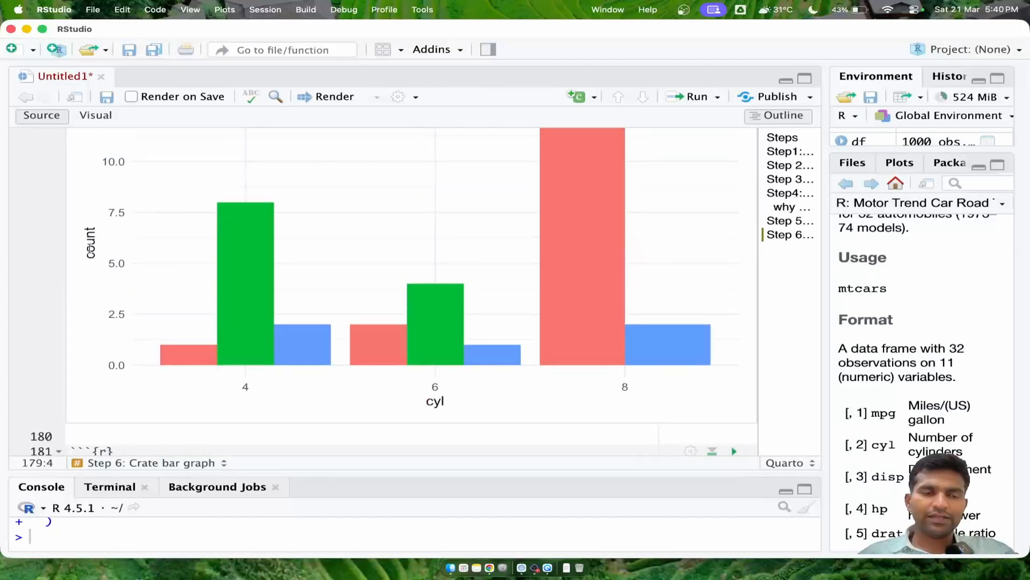
pyautogui.scroll(-1, 91, 243)
pyautogui.scroll(-10, 90, 248)
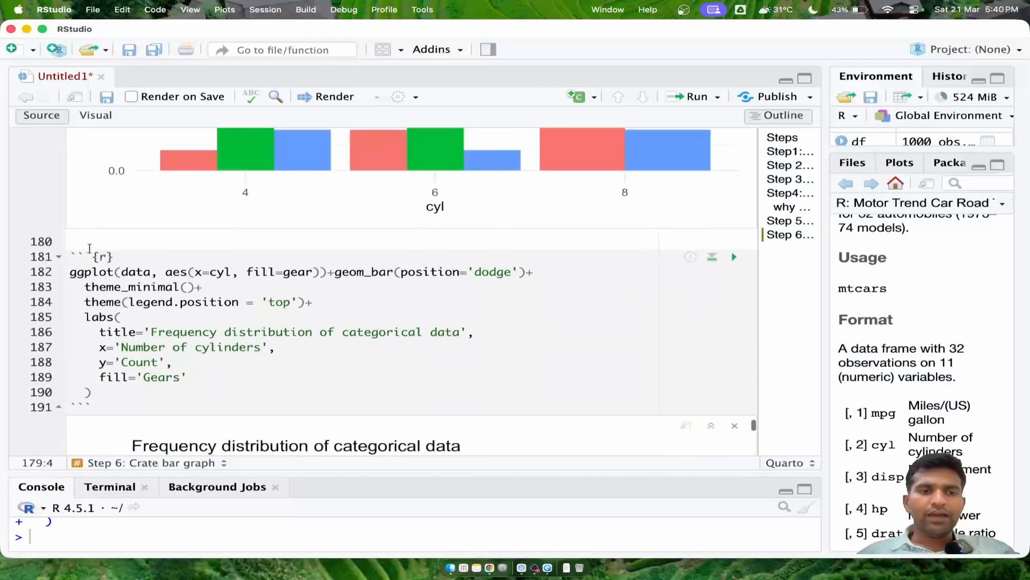
pyautogui.scroll(1, 89, 248)
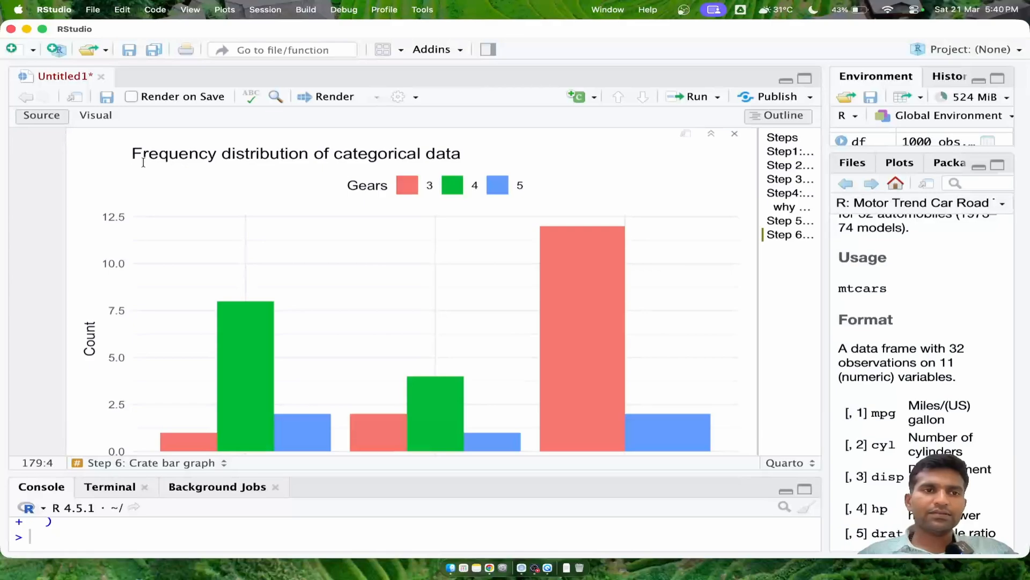
pyautogui.scroll(1, 128, 155)
pyautogui.scroll(-2, 345, 256)
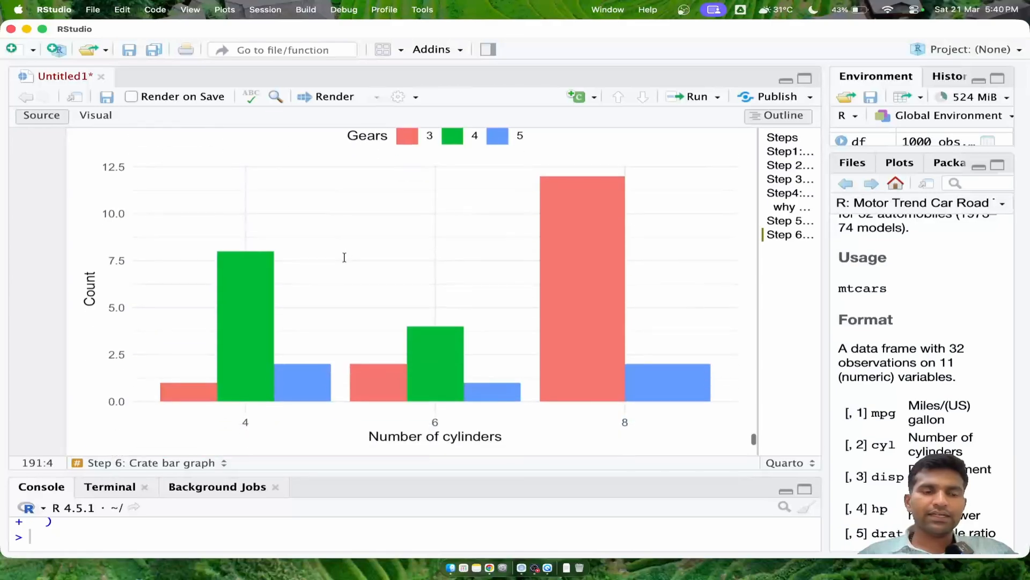
pyautogui.scroll(-2, 497, 413)
pyautogui.scroll(3, 499, 412)
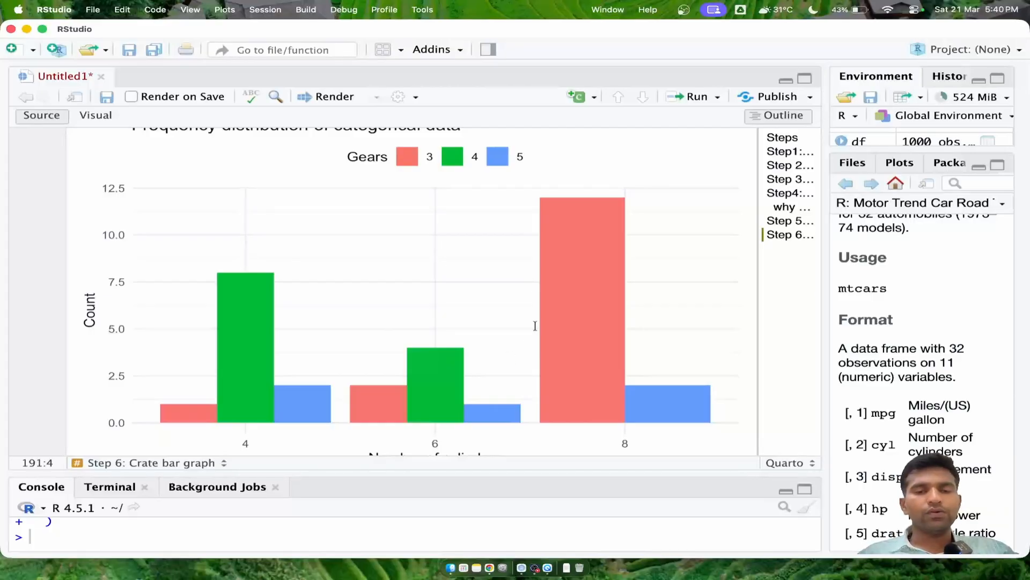
pyautogui.scroll(-5, 535, 326)
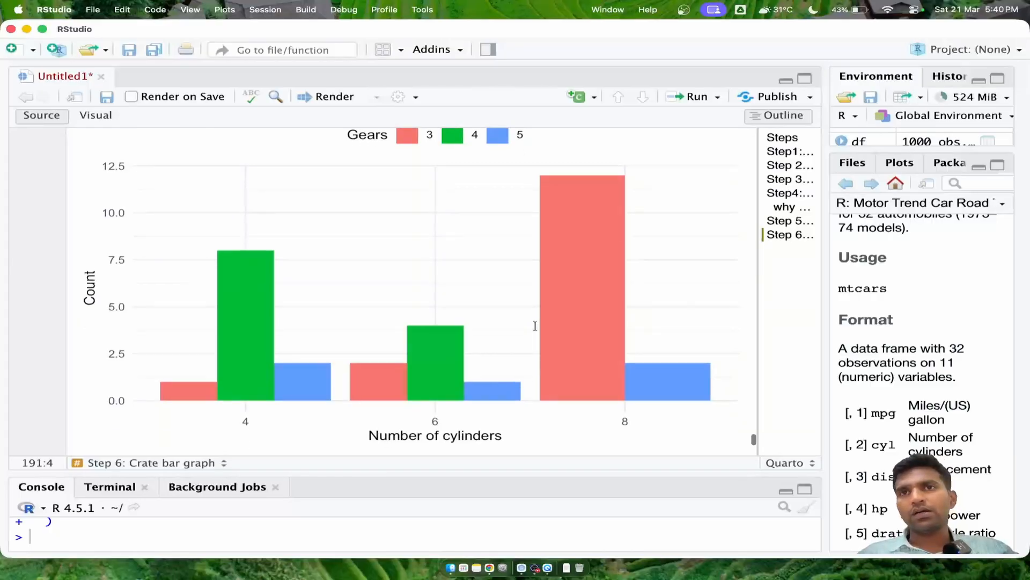